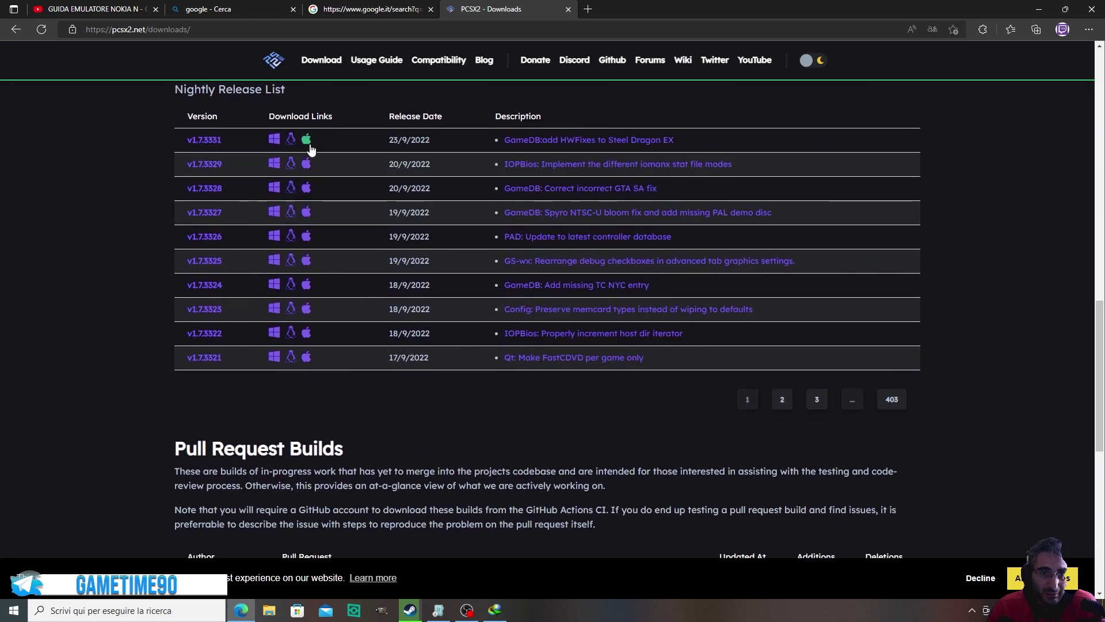
Download the Windows 64bit - SSE4 - wxWidgets build of nightly release v1.7.3331
scroll(411, 277, "up", 7)
scroll(411, 277, "up", 3)
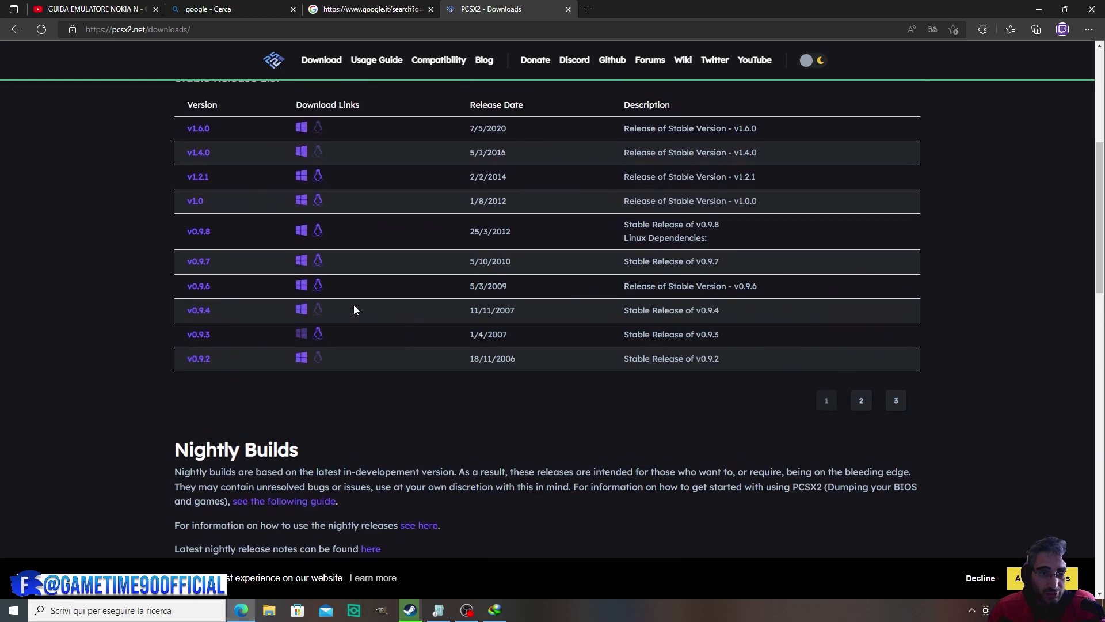
scroll(285, 165, "up", 1)
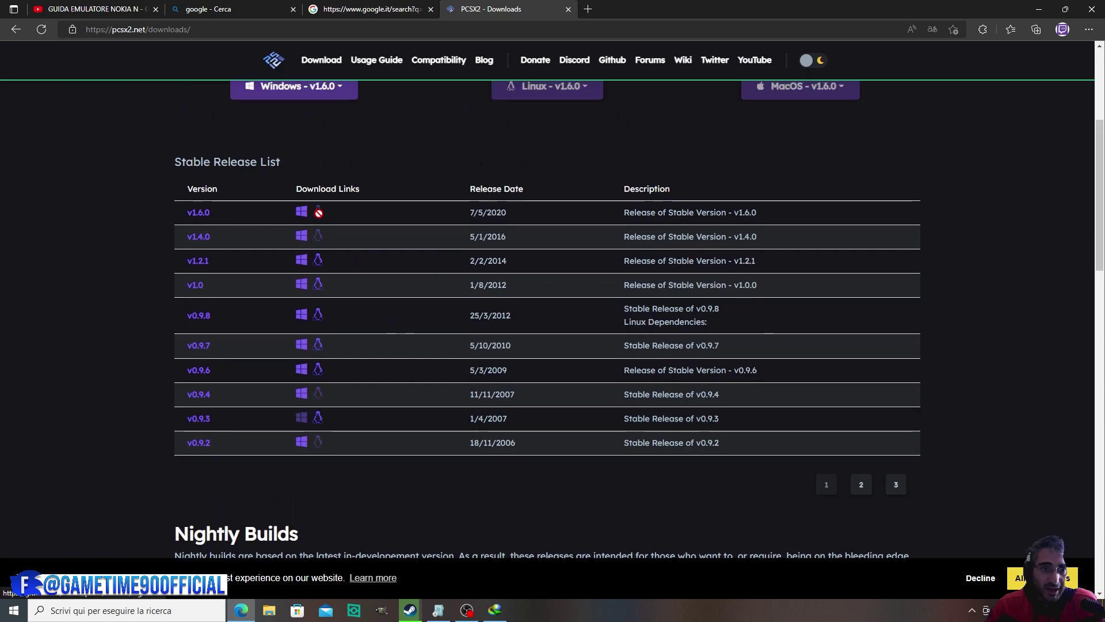
left_click(301, 211)
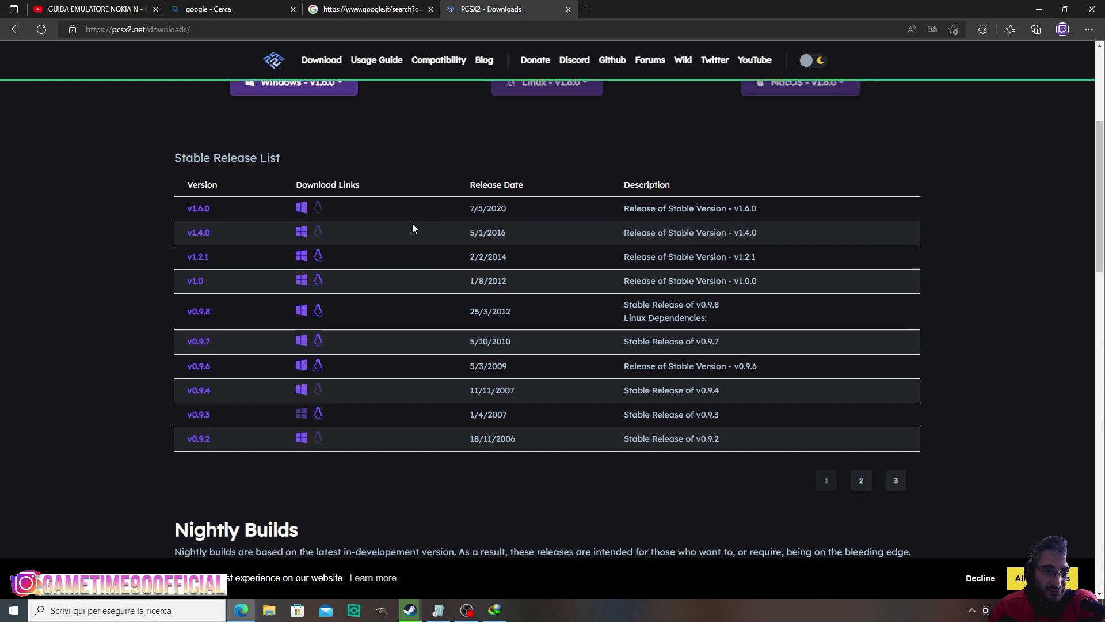
scroll(412, 223, "down", 9)
scroll(384, 233, "down", 1)
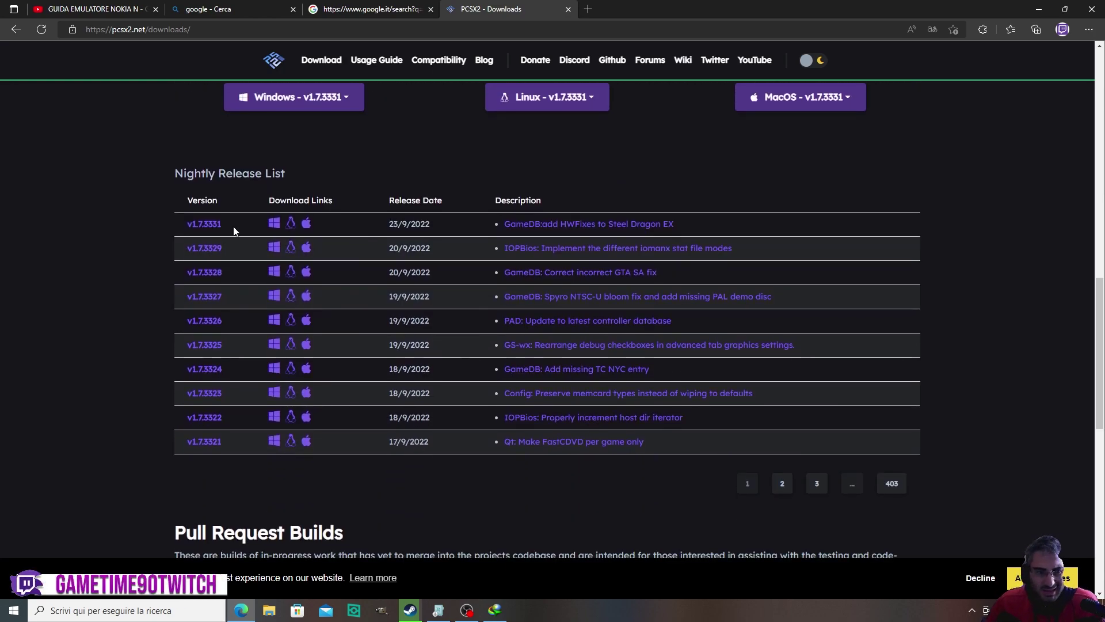
left_click(271, 230)
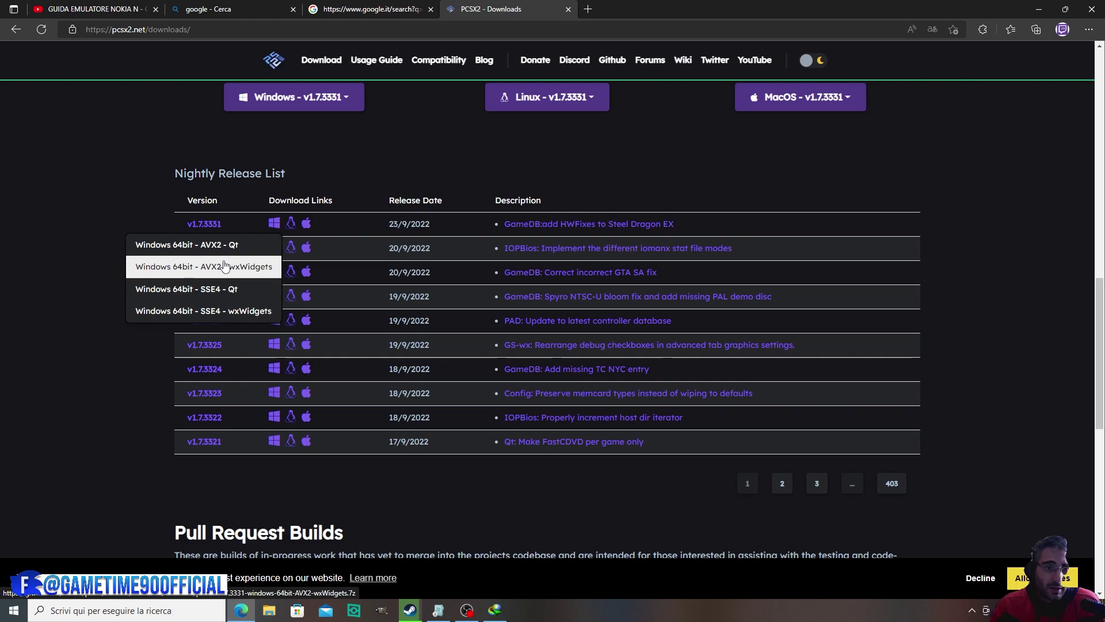
left_click(261, 319)
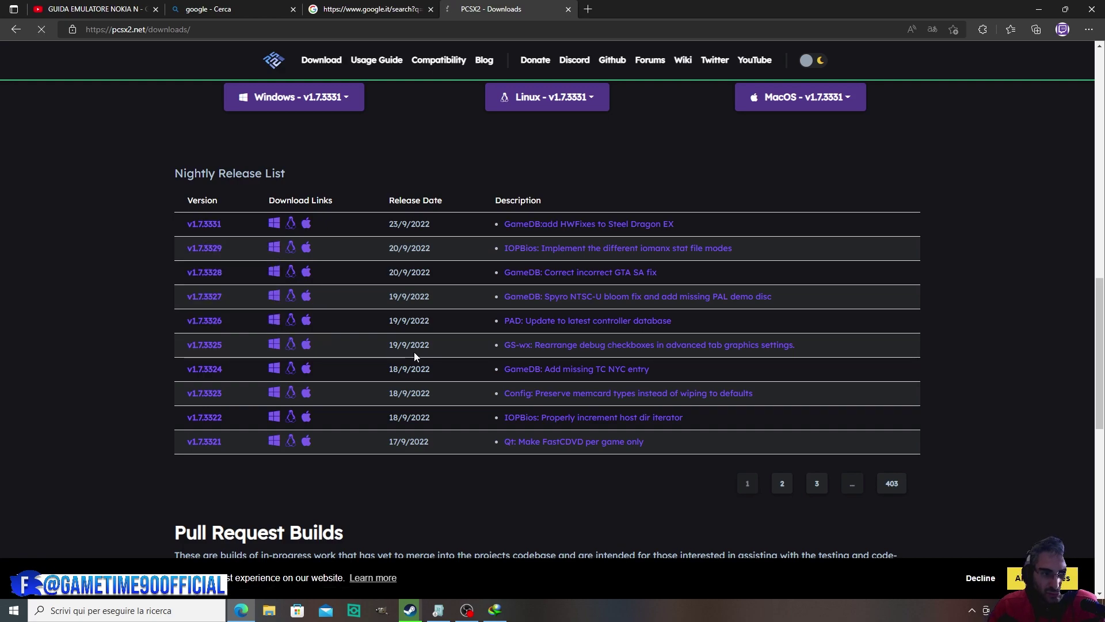
left_click(546, 356)
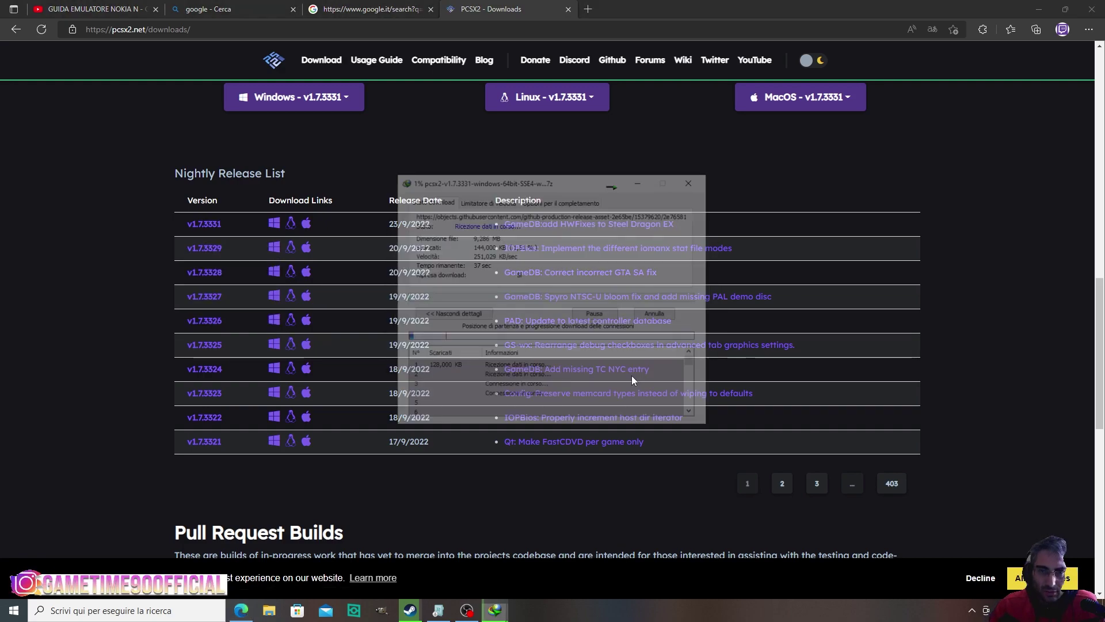
Open the downloaded wxWidgets archive and extract all its contents into the "widget pcsx2" desktop folder
left_click(274, 223)
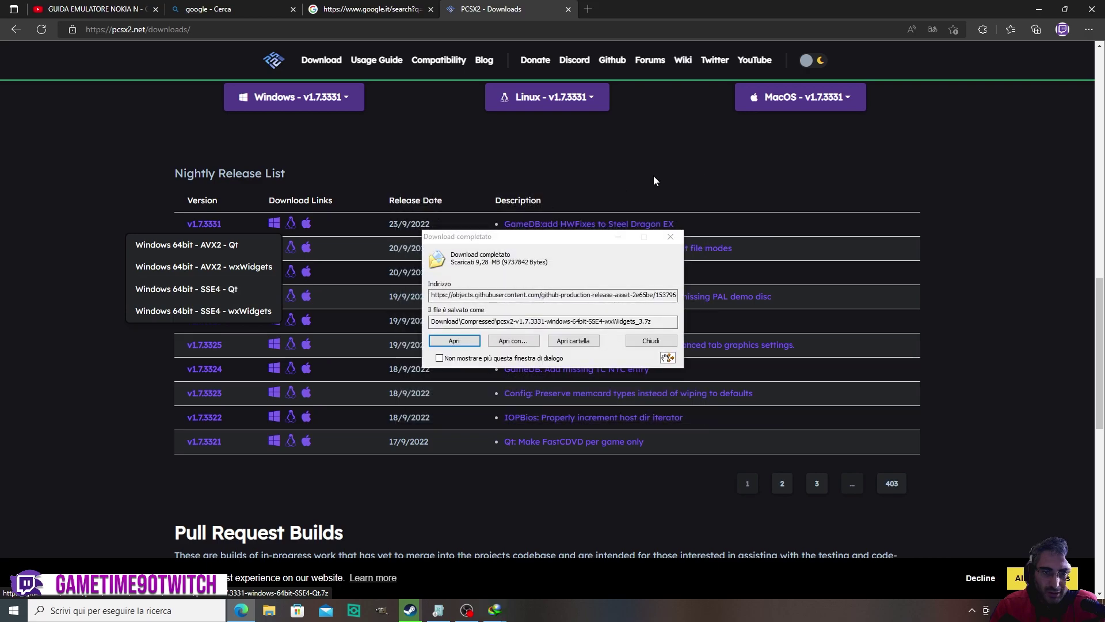
left_click(1040, 8)
left_click(454, 340)
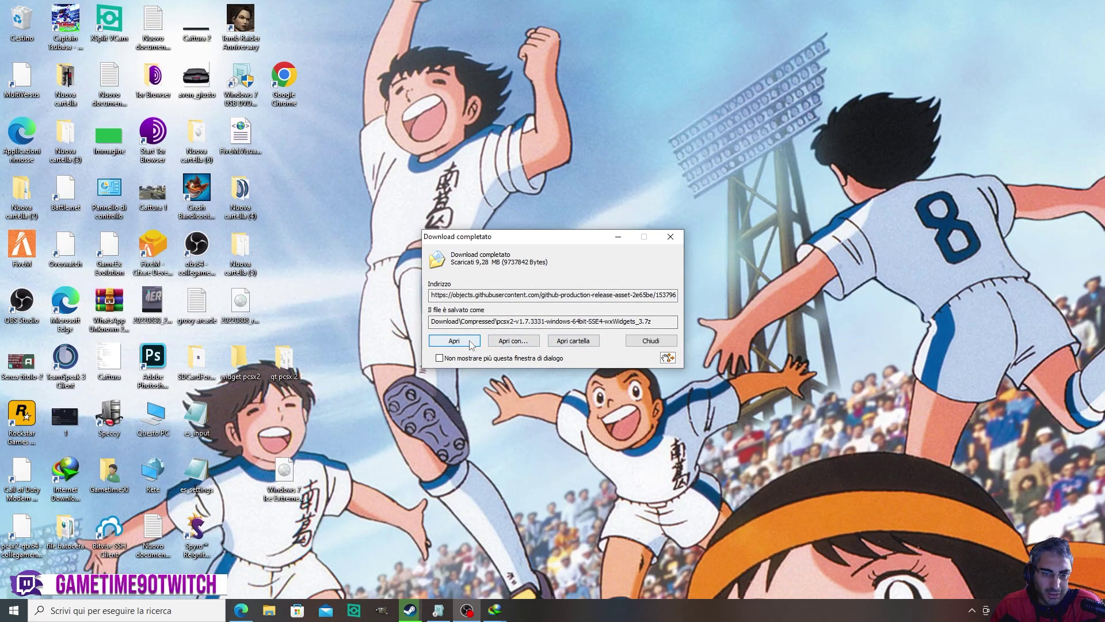
left_click_drag(620, 340, 284, 409)
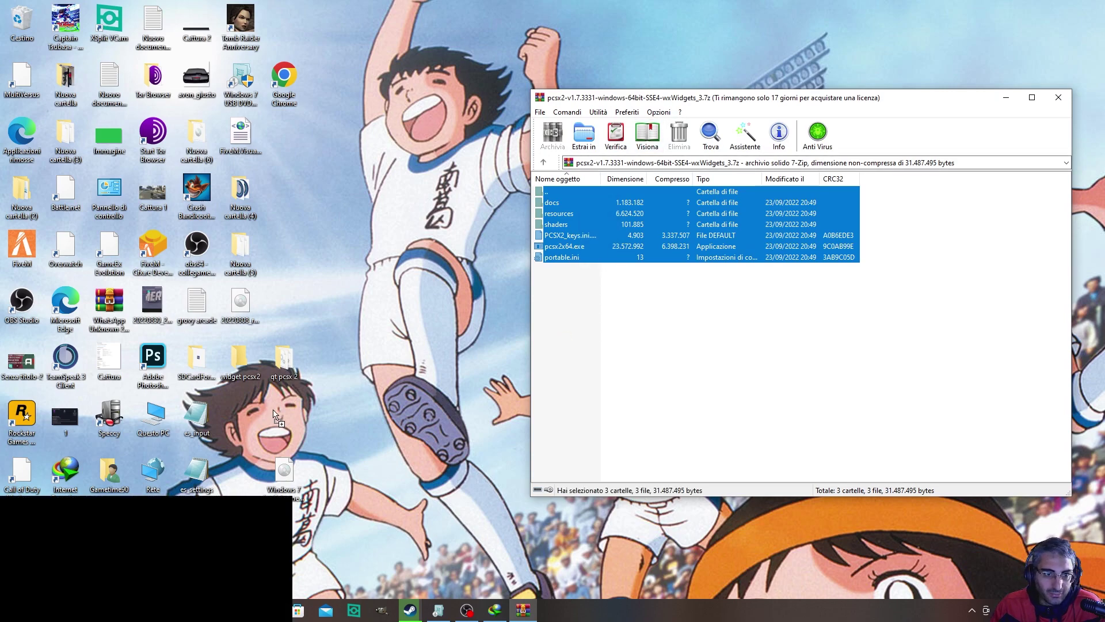
left_click_drag(236, 365, 238, 361)
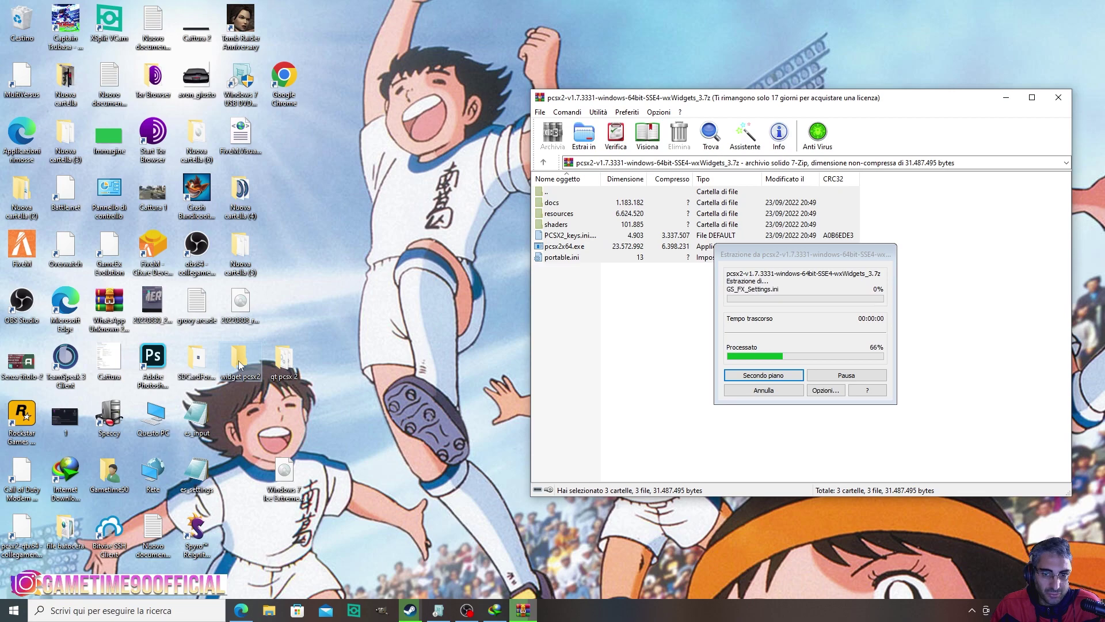
Run pcsx2x64 from the "widget pcsx2" folder, then close the folder
double_click(238, 360)
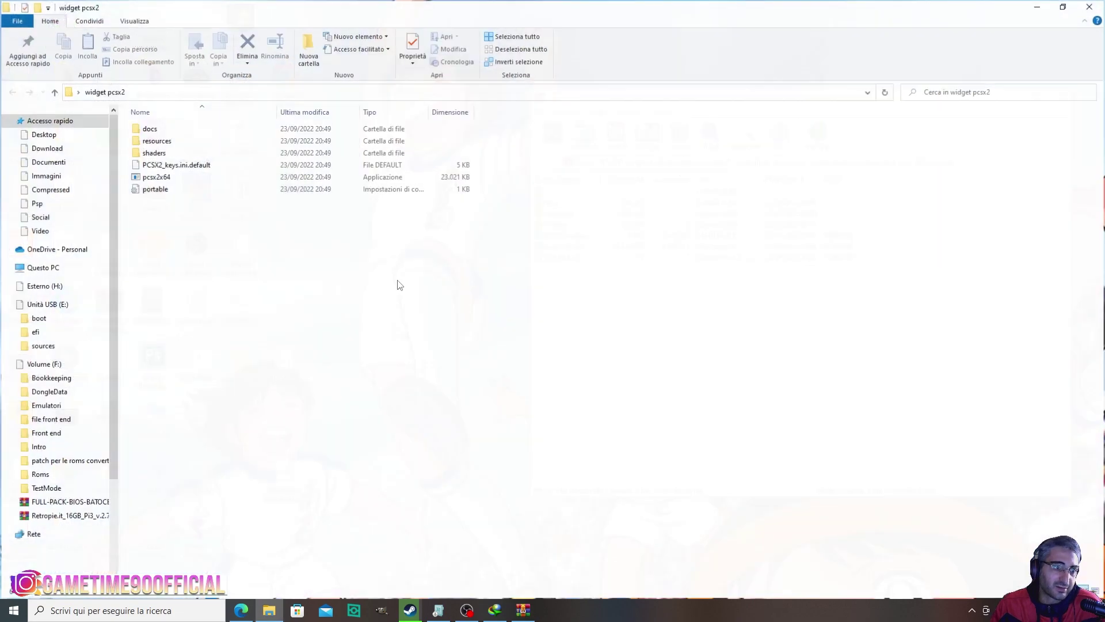
double_click(156, 176)
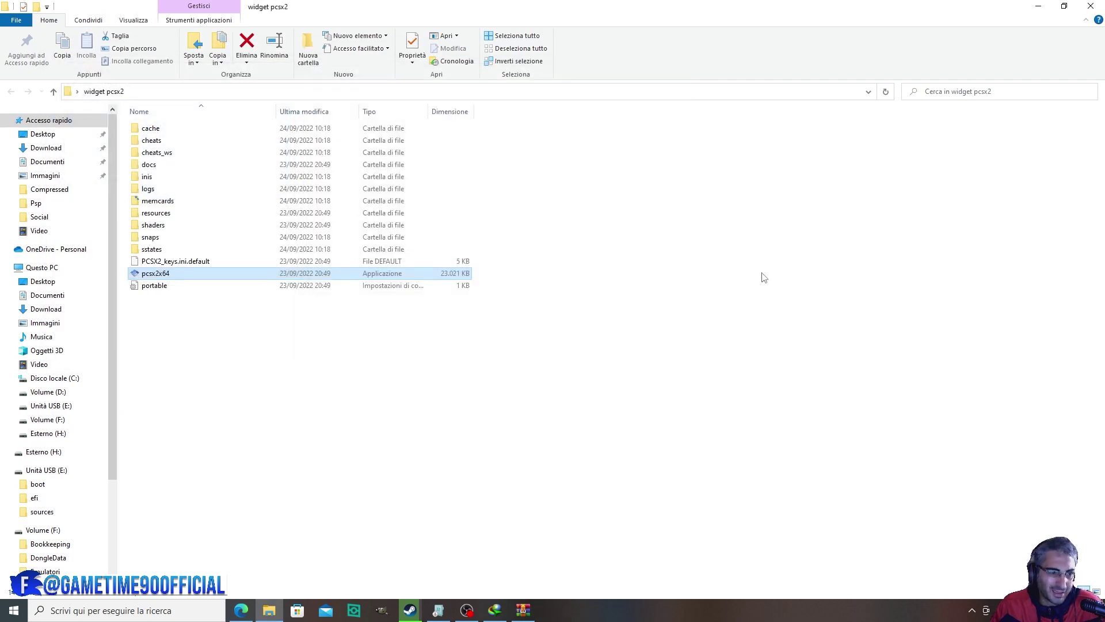
left_click(1090, 6)
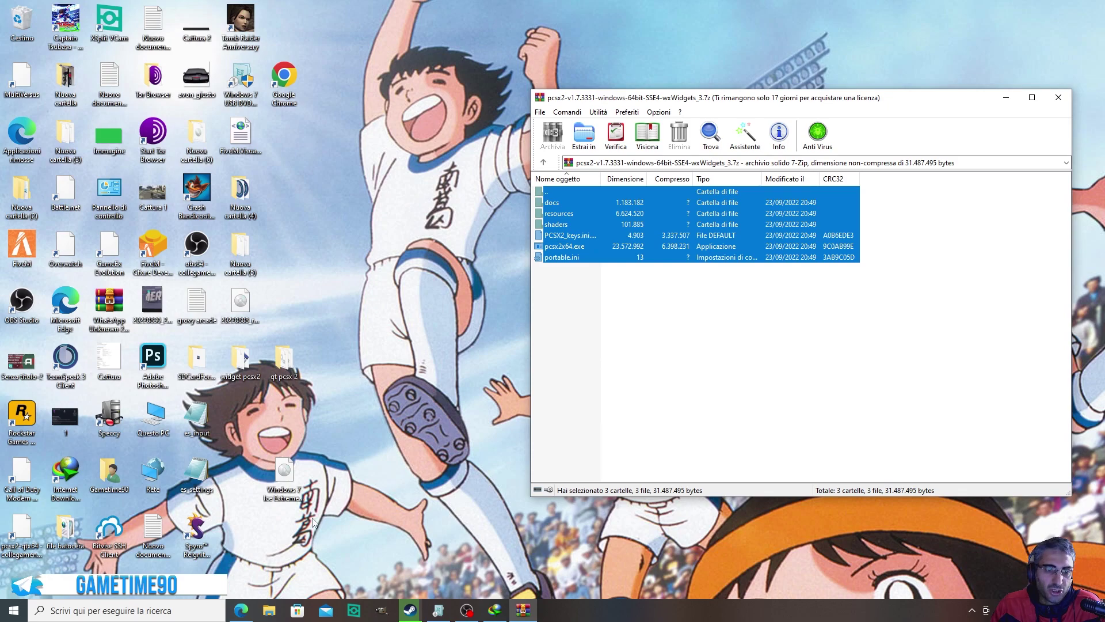
Download the Windows 64bit - SSE4 - Qt build of nightly v1.7.3331 and close the wxWidgets archive
left_click(243, 611)
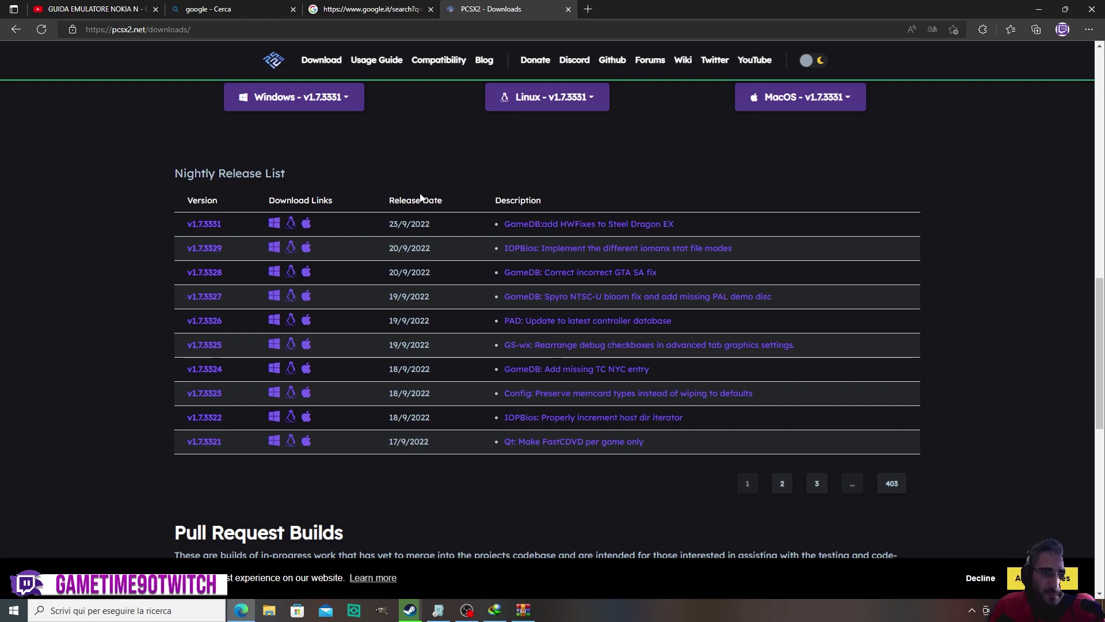
left_click(275, 224)
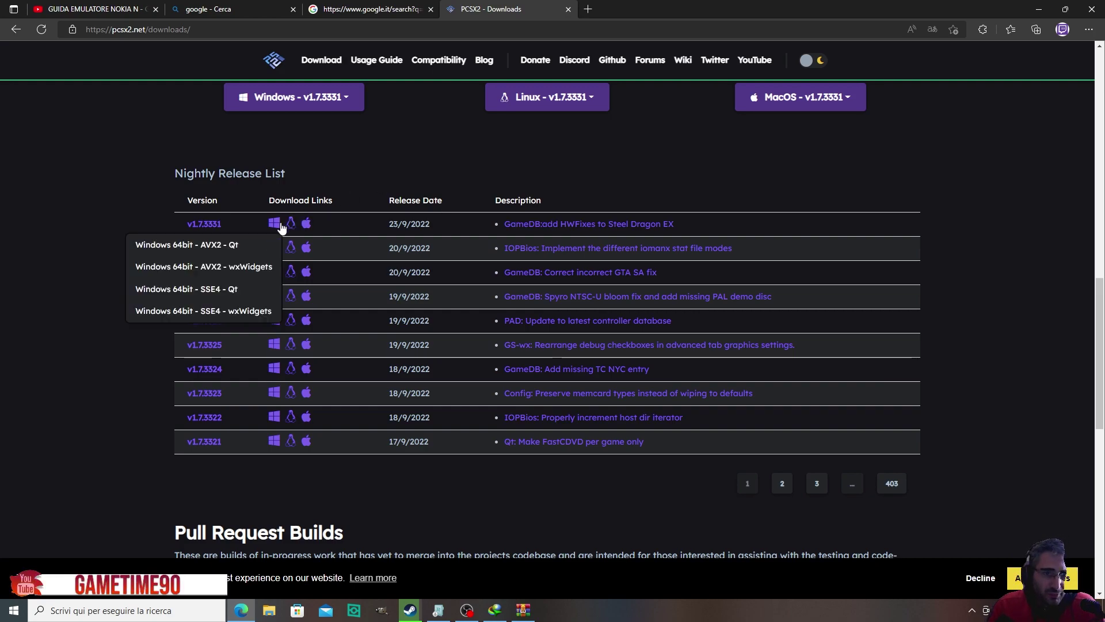
left_click(233, 291)
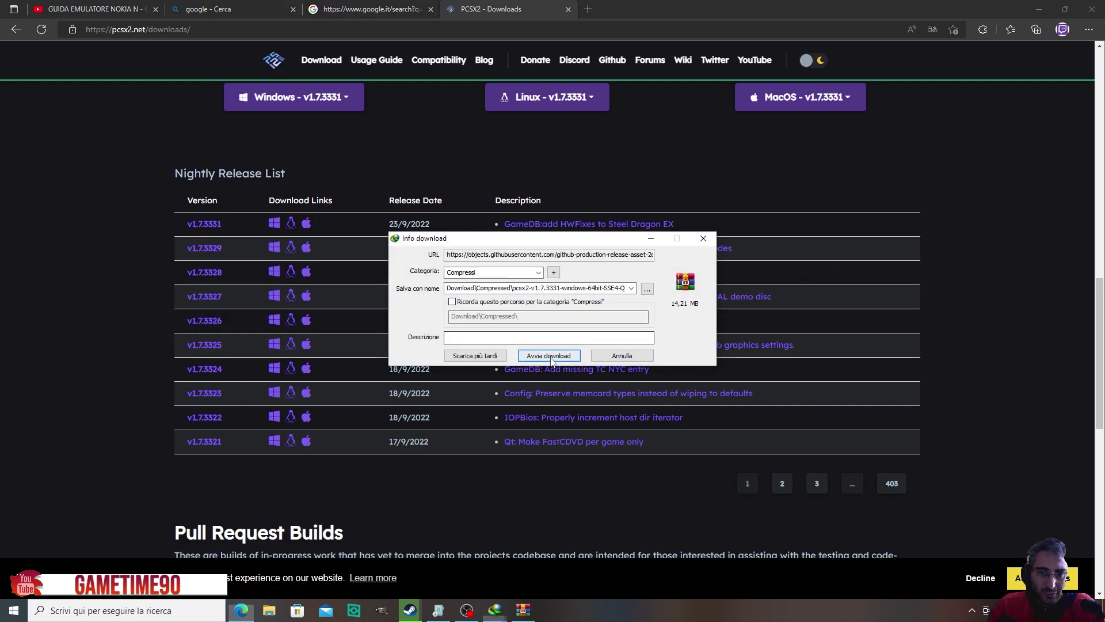
key("Return")
left_click(1039, 9)
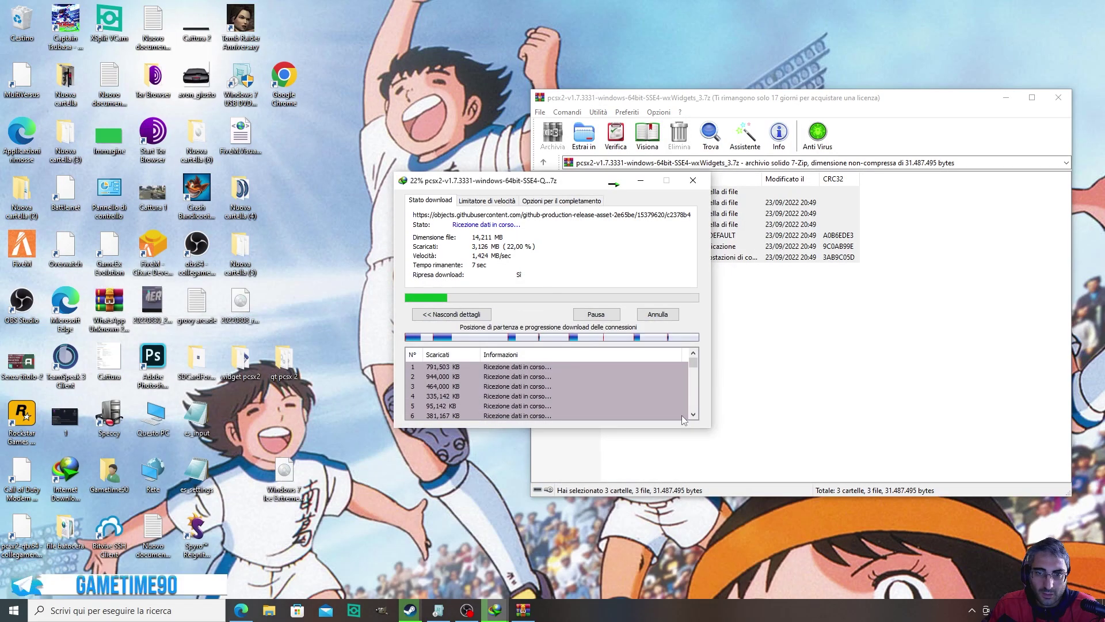
left_click(1058, 98)
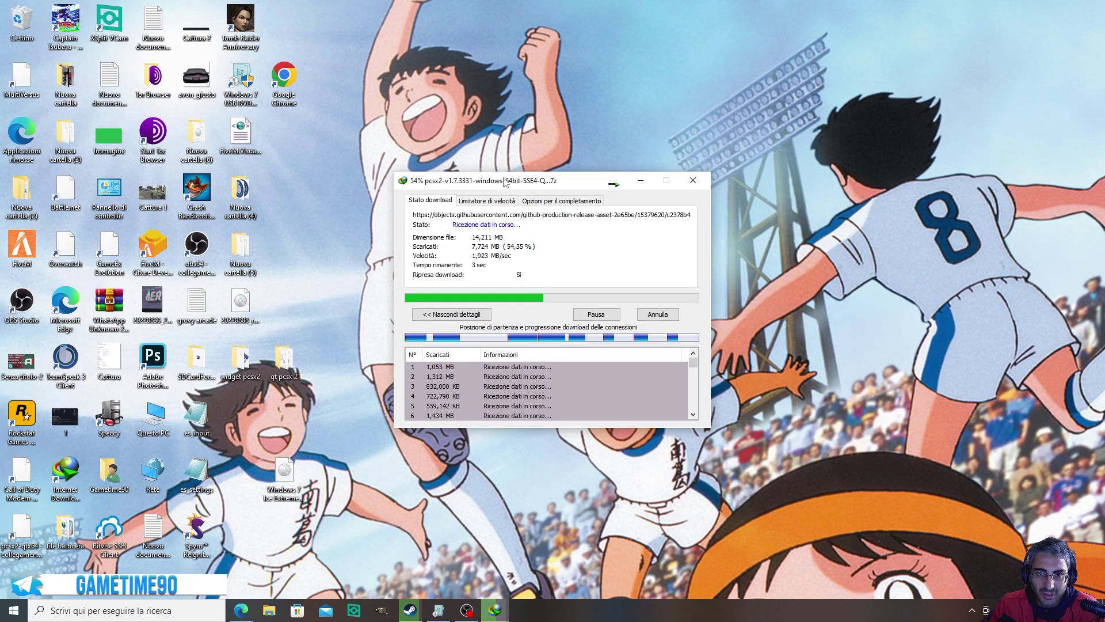
left_click_drag(515, 185, 695, 154)
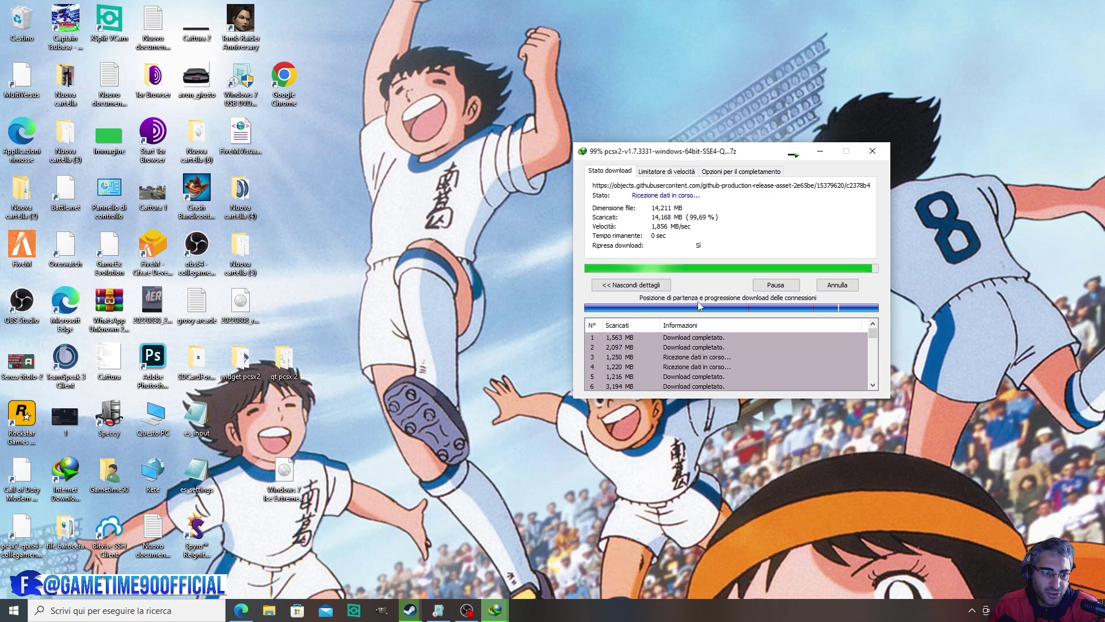
Extract the whole Qt archive into the "qt pcsx 2" desktop folder, replacing existing files, and close the archive
left_click(460, 341)
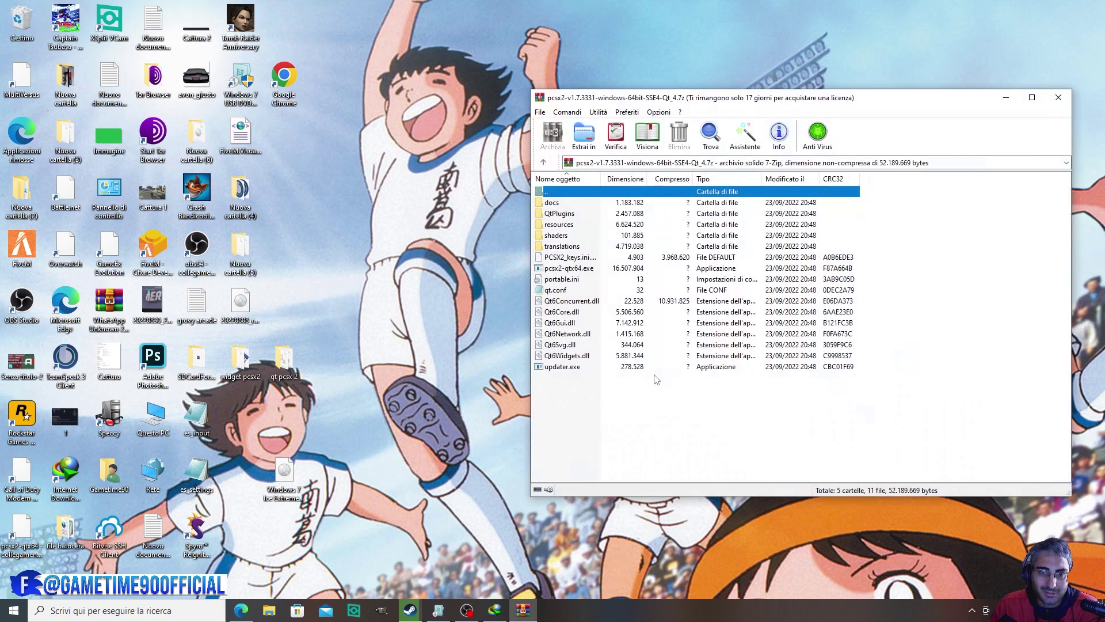
left_click(636, 396)
key("ctrl+a")
left_click_drag(625, 369, 294, 374)
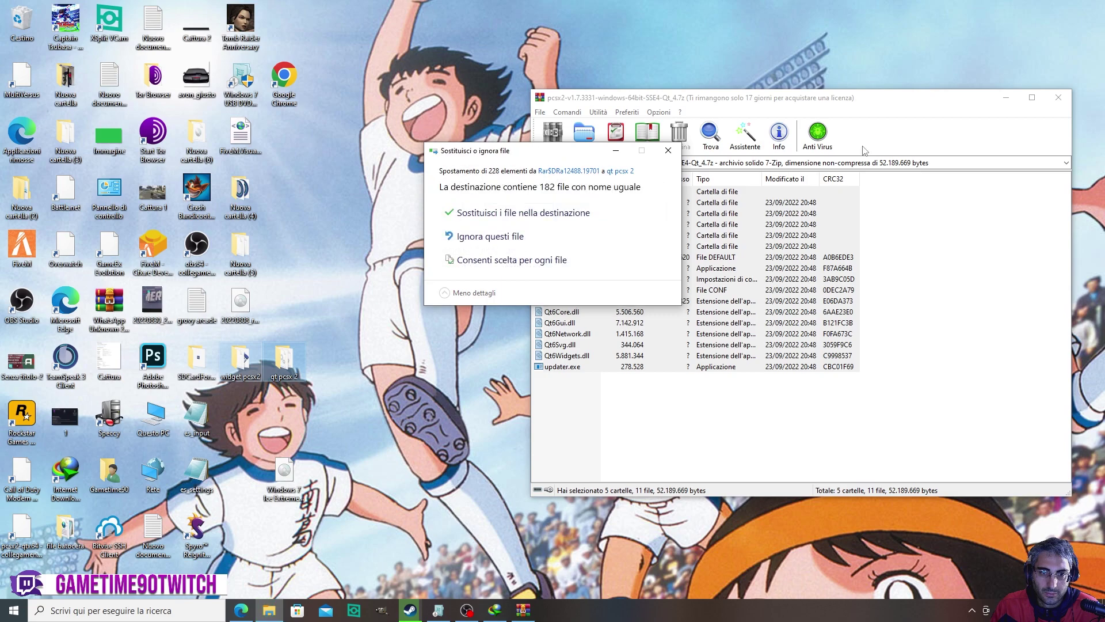
left_click(525, 215)
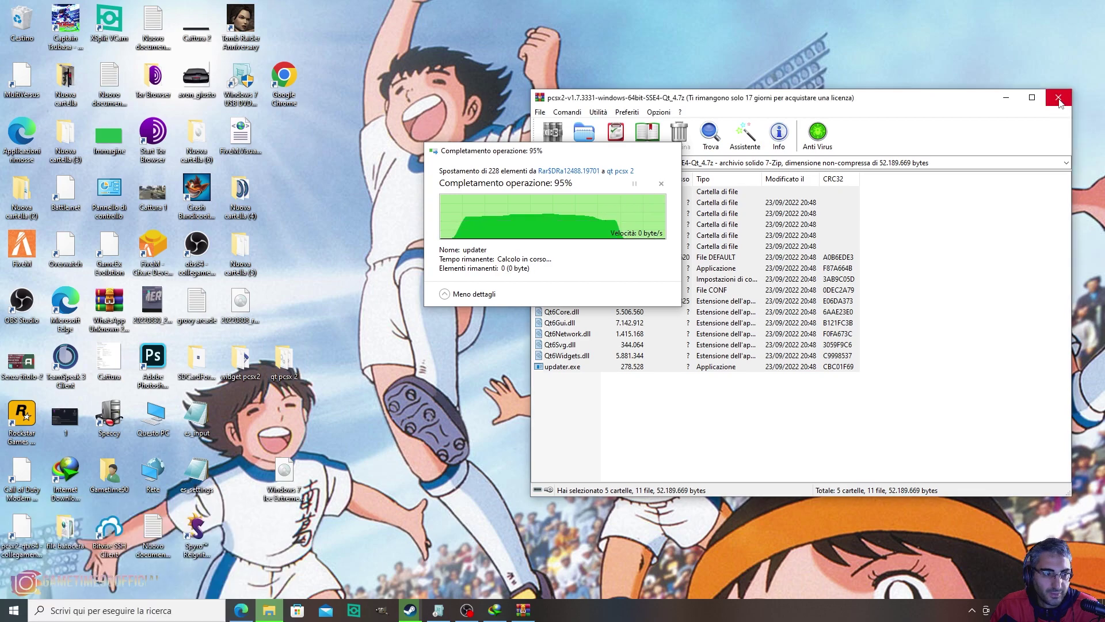
left_click(1059, 99)
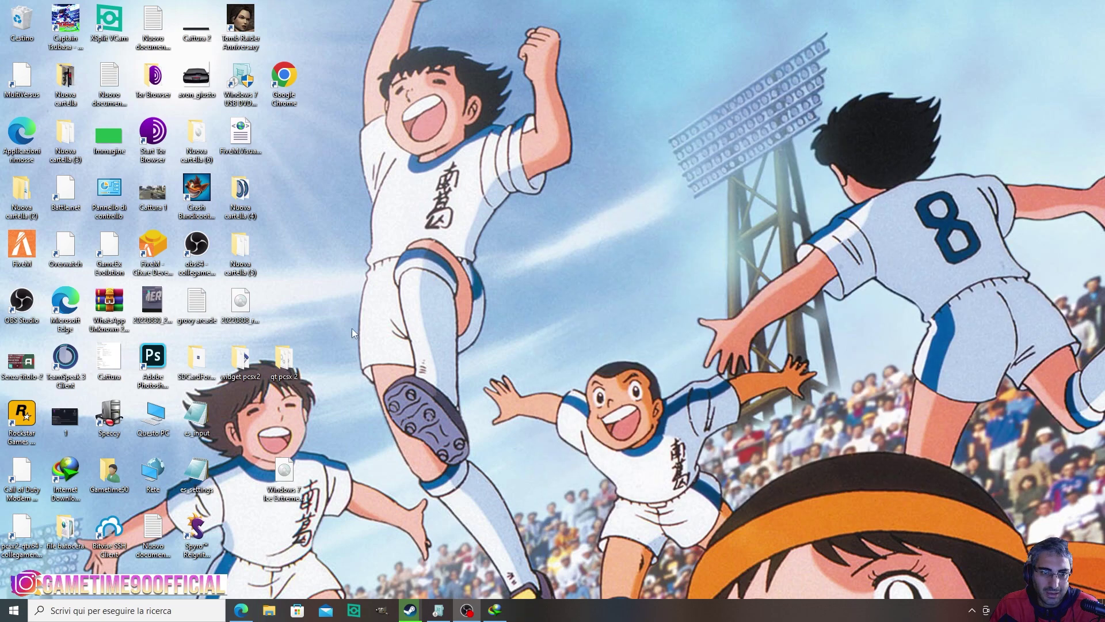
Open the "qt pcsx 2" desktop folder, maximize it and launch pcsx2-qtx64
double_click(241, 253)
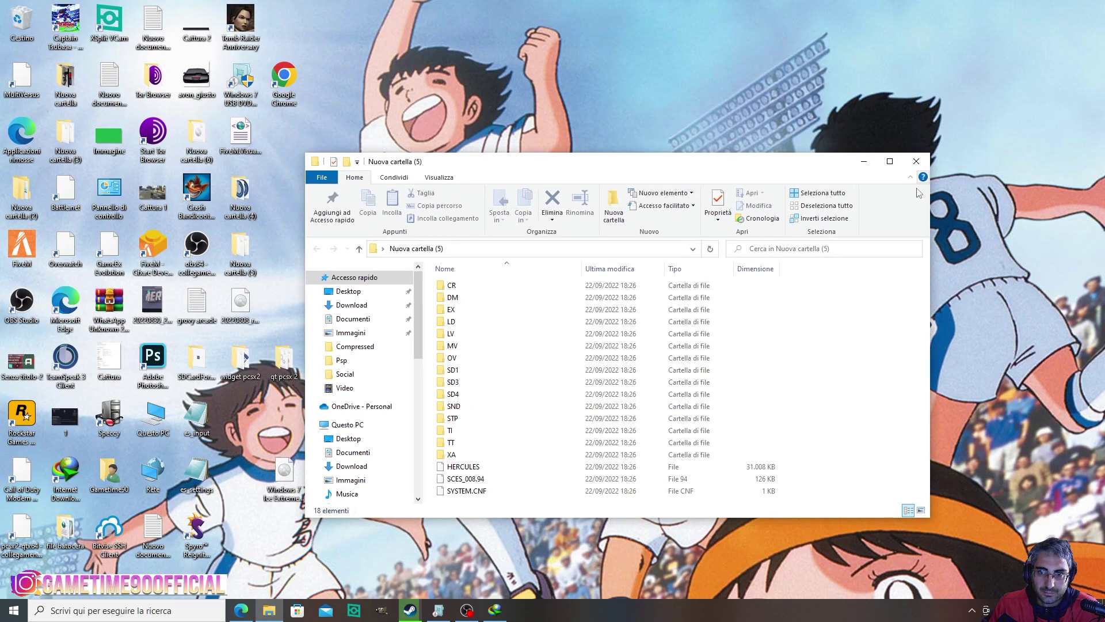
left_click(916, 161)
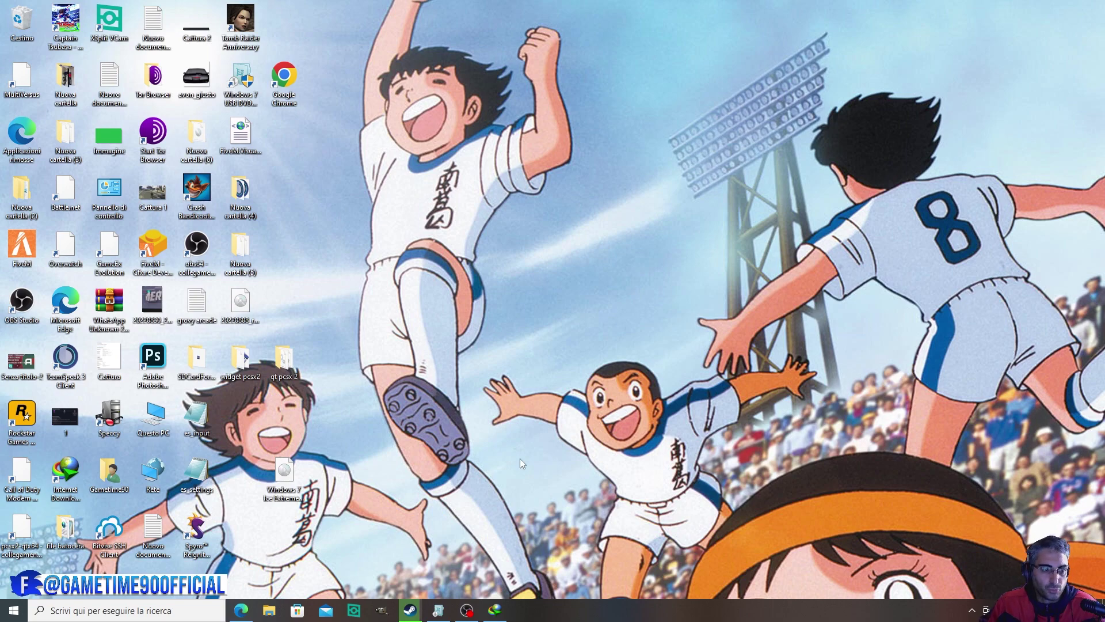
double_click(294, 373)
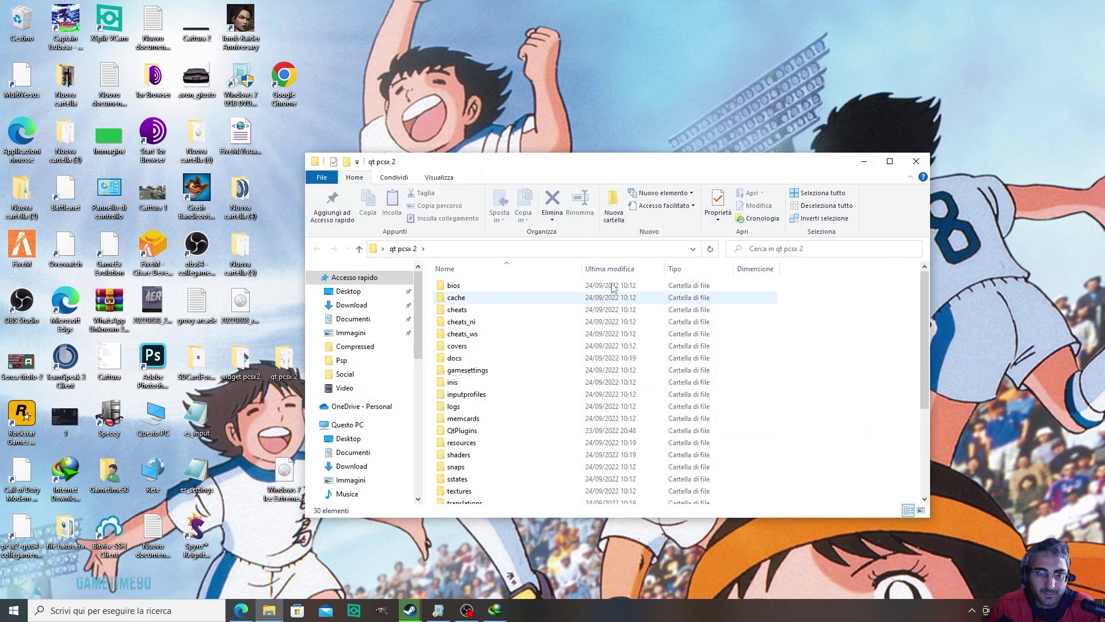
scroll(675, 316, "down", 1)
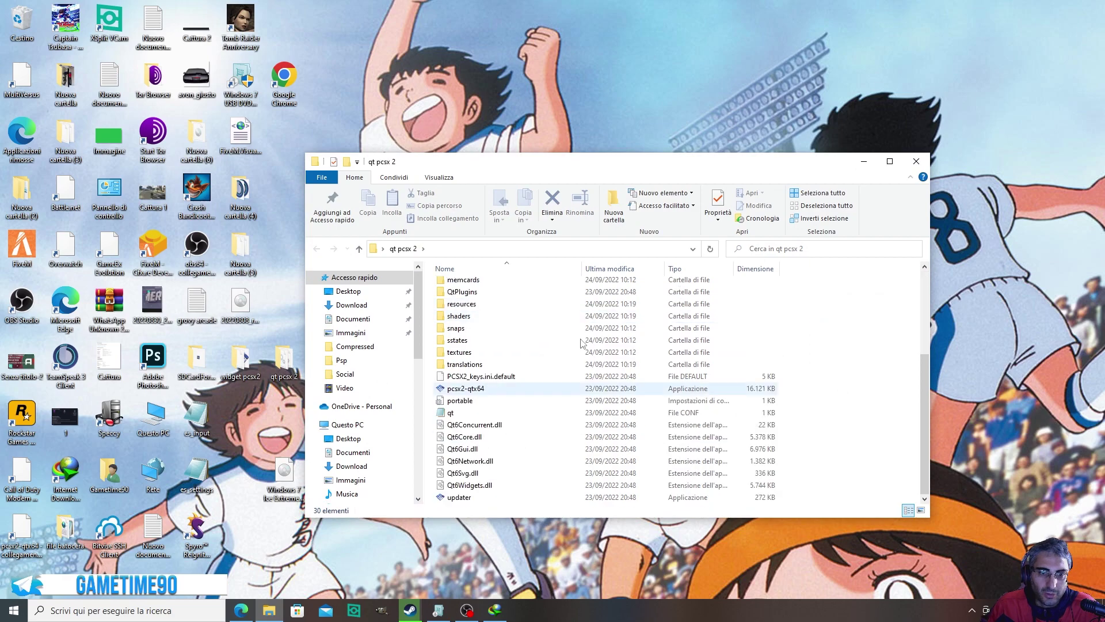
double_click(712, 167)
left_click(165, 372)
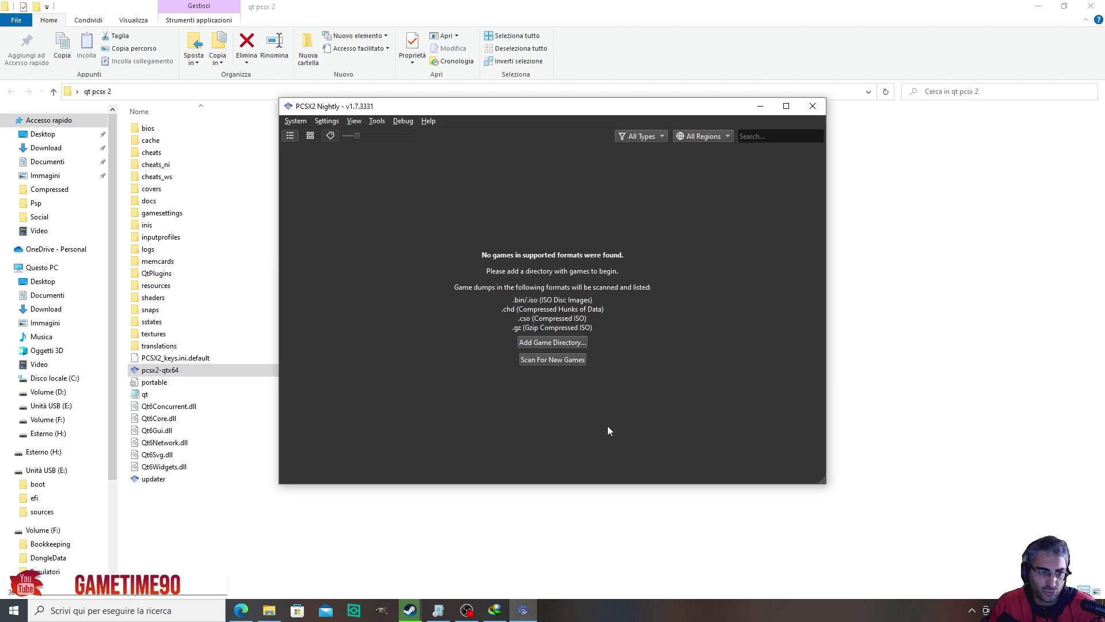
Start adding a game directory and check the Roms folder on the Esterno (H:) drive for PlayStation 2 games
left_click(572, 343)
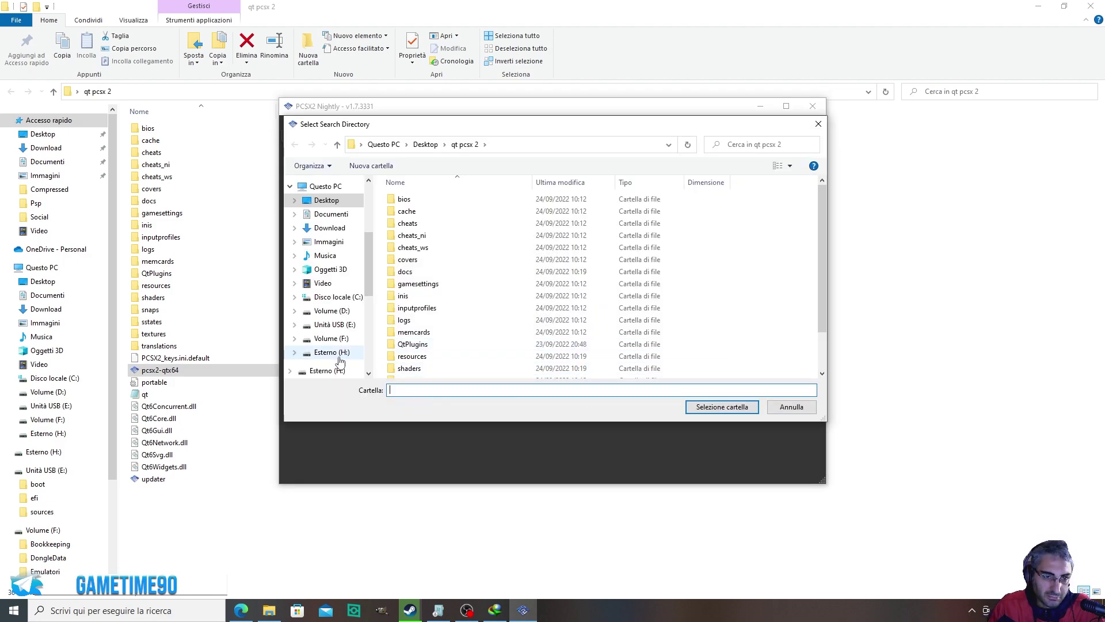
left_click(340, 339)
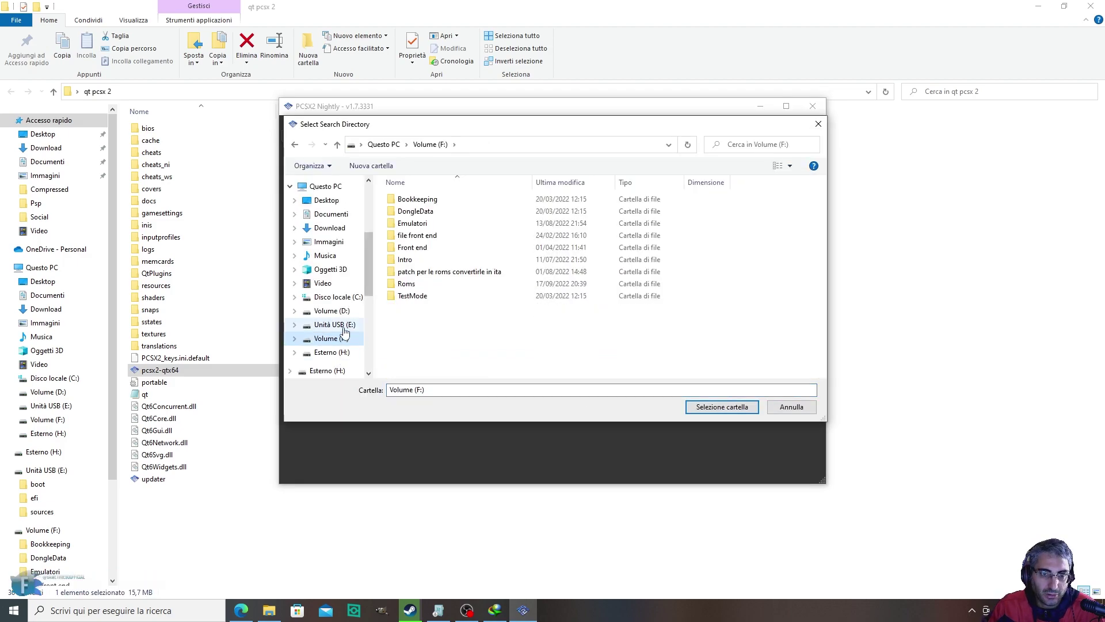
left_click(345, 326)
left_click(343, 352)
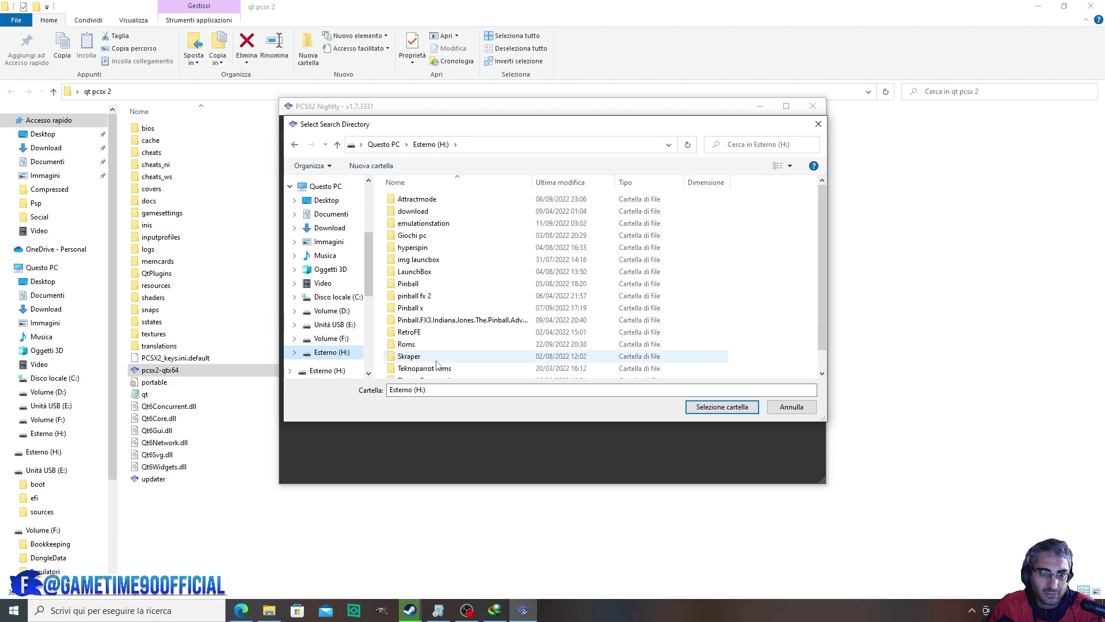
scroll(452, 343, "down", 1)
left_click(441, 326)
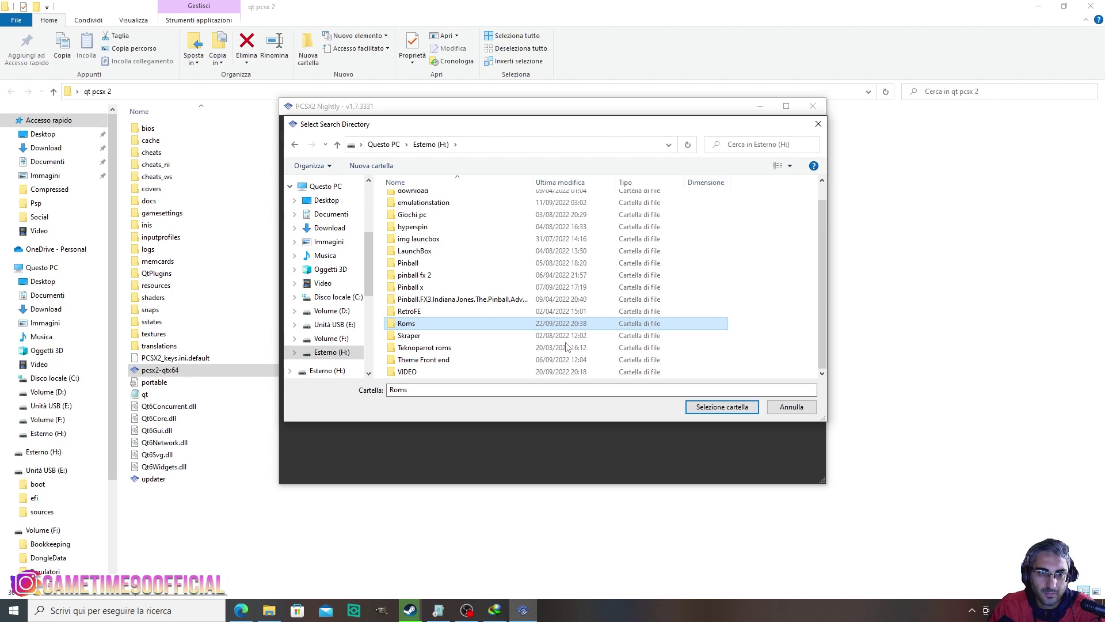
key("Return")
scroll(345, 352, "down", 1)
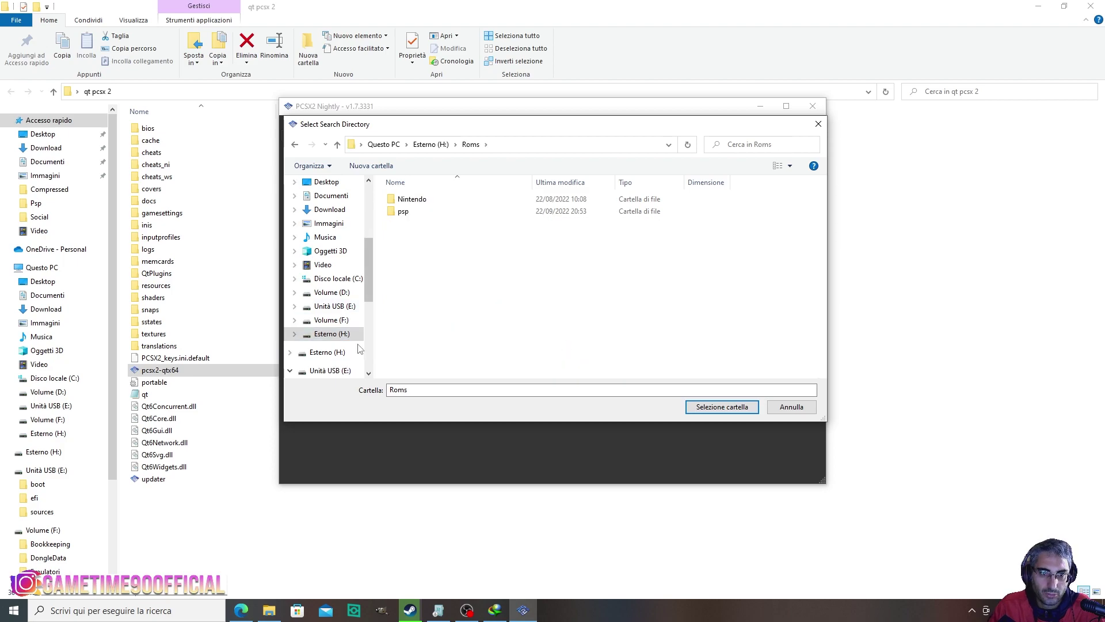
Add F:\Roms\Sony Playstation\Playstation 2 as the game directory and scan it recursively
left_click(346, 322)
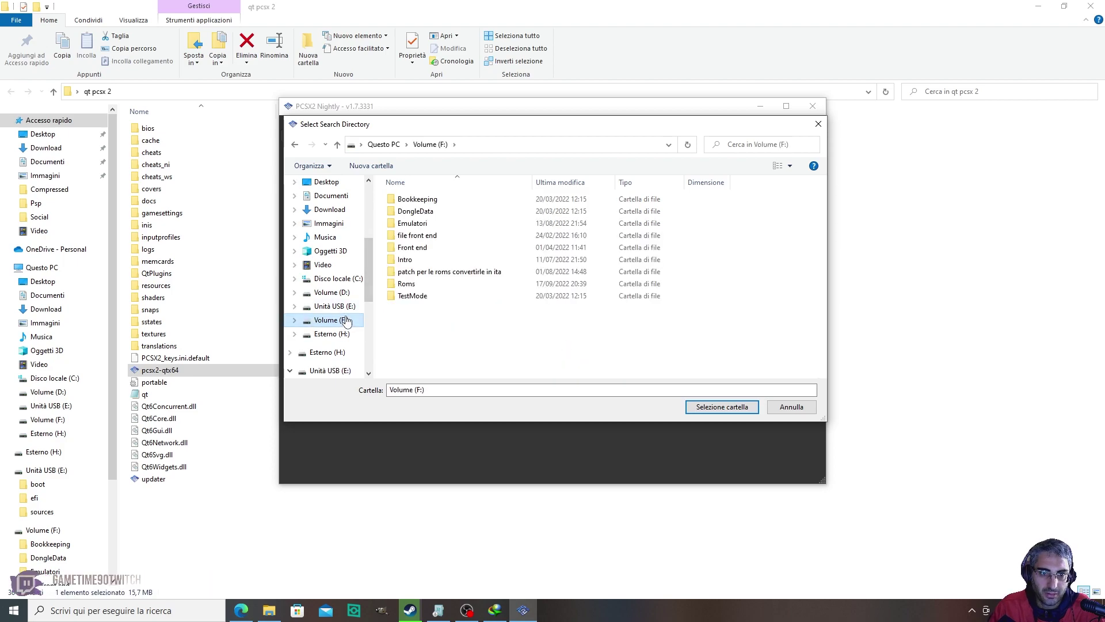
left_click(331, 293)
left_click(348, 321)
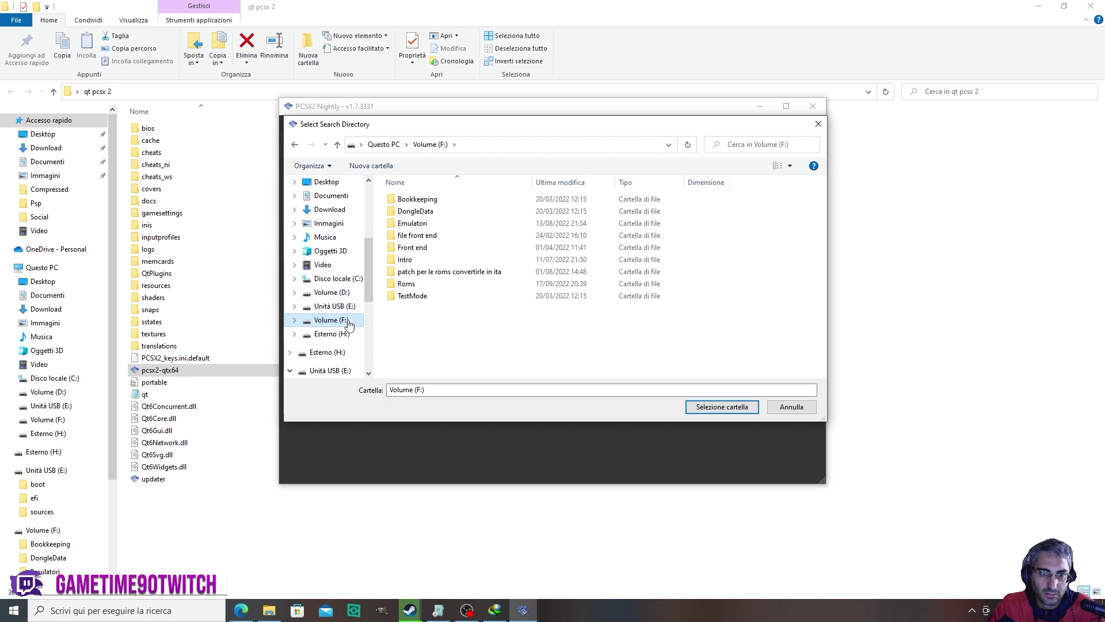
double_click(414, 284)
scroll(503, 283, "down", 1)
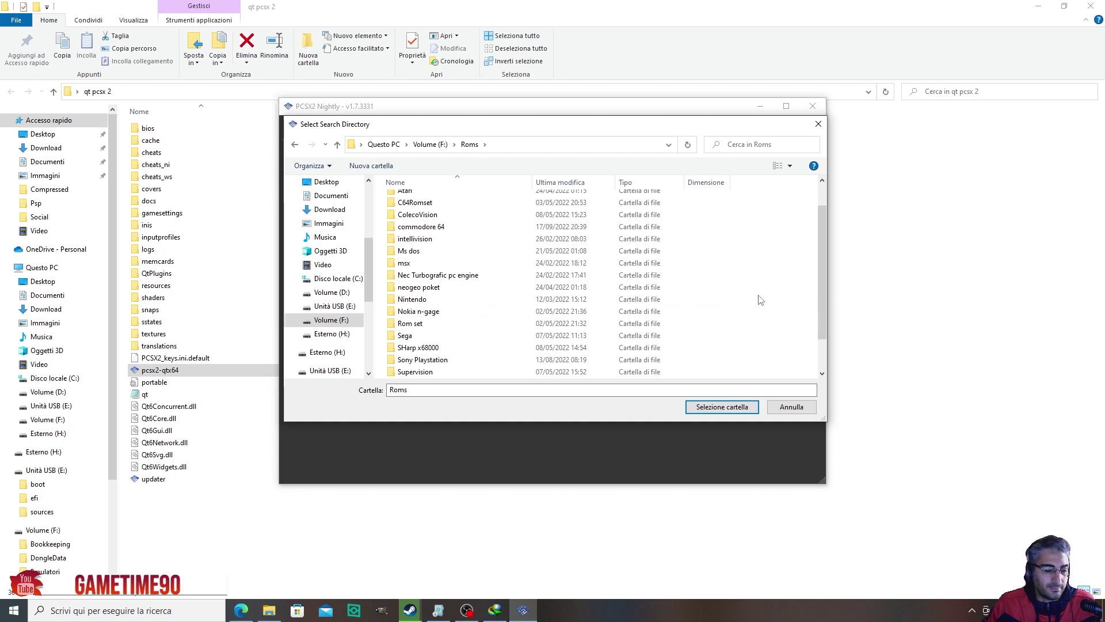
double_click(437, 359)
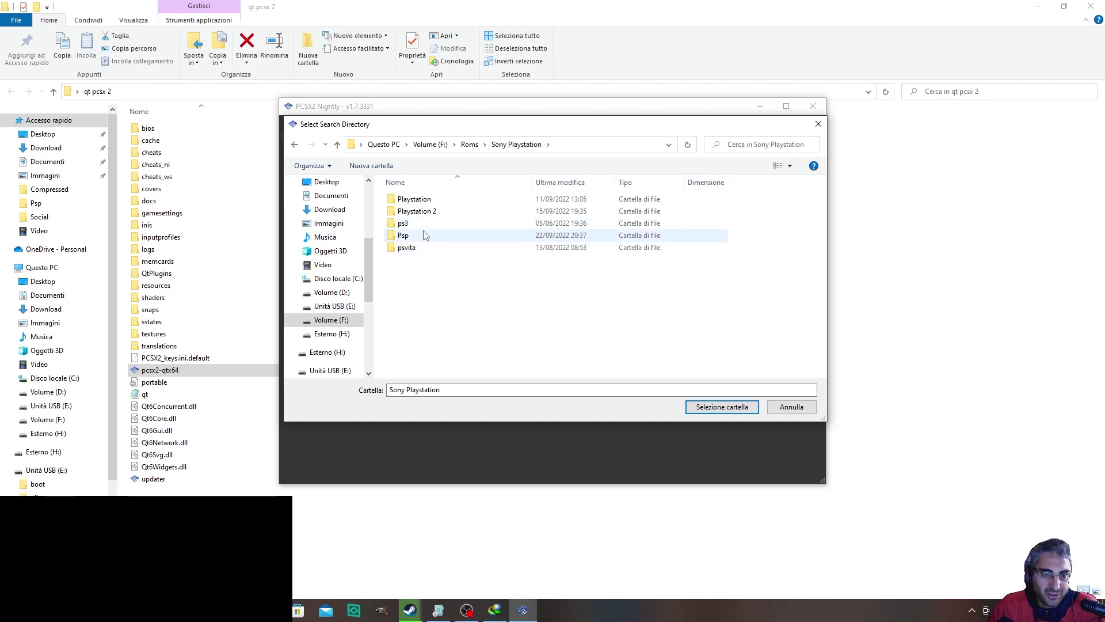
double_click(429, 213)
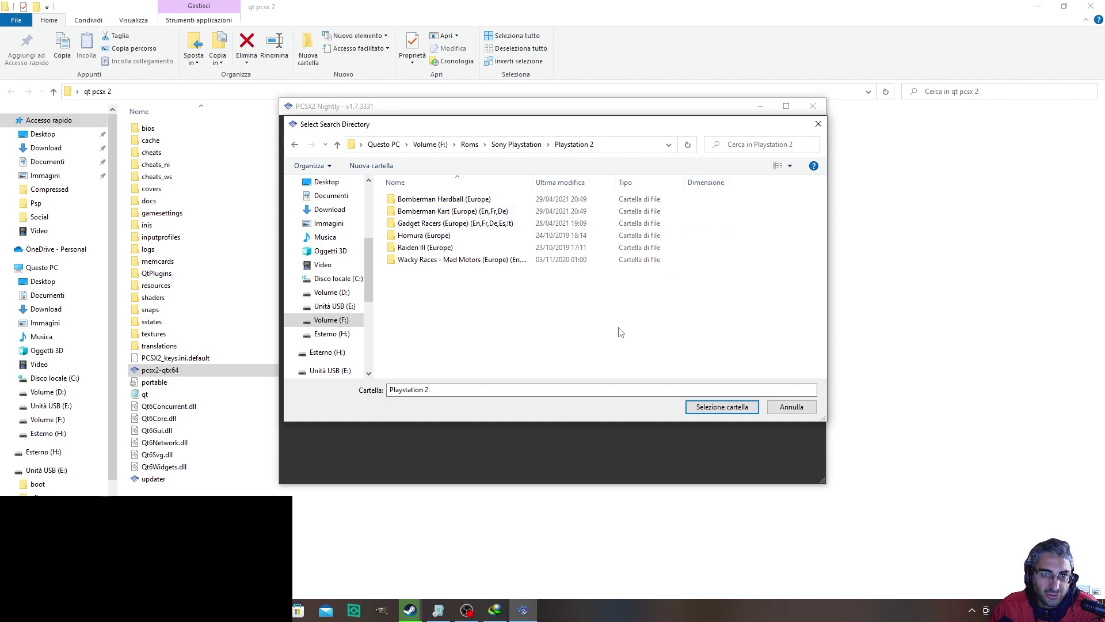
left_click(730, 408)
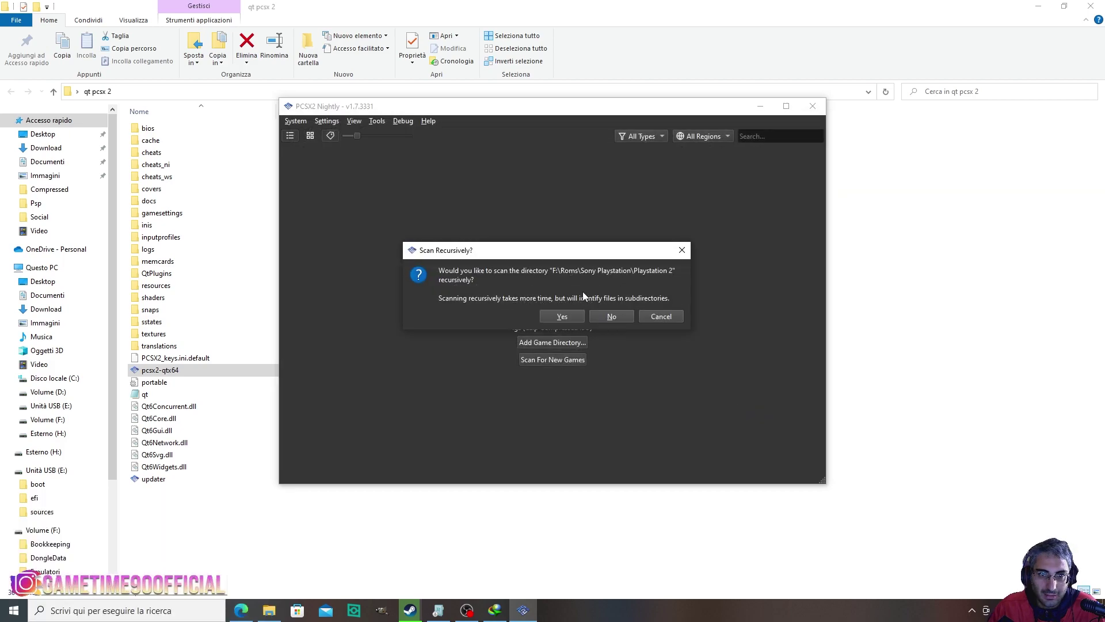
left_click(573, 320)
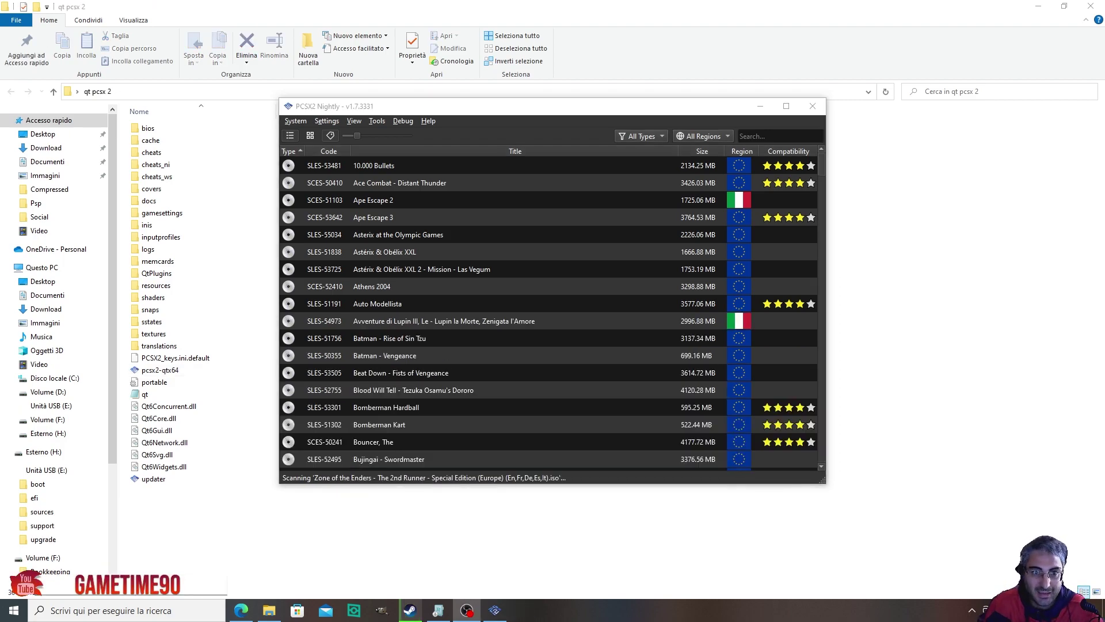
Close the PCSX2 Nightly window and return to the "qt pcsx 2" folder
left_click_drag(572, 110, 613, 106)
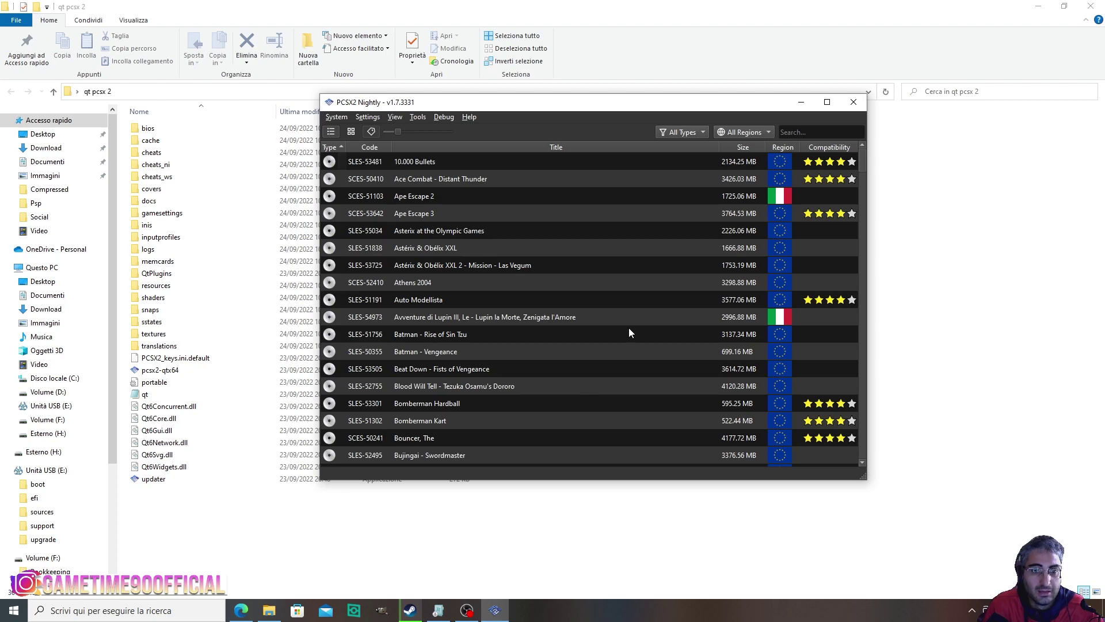
left_click(853, 102)
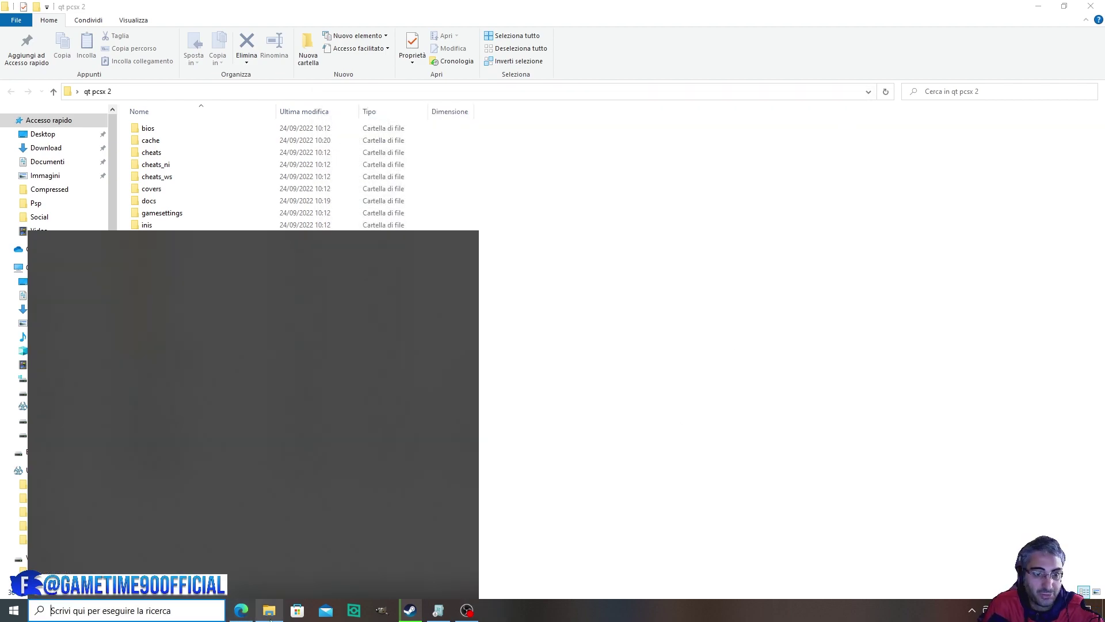
left_click(608, 341)
Switch to the Edge browser, maximize it and search Google for "bios per ps2 download"
left_click(241, 610)
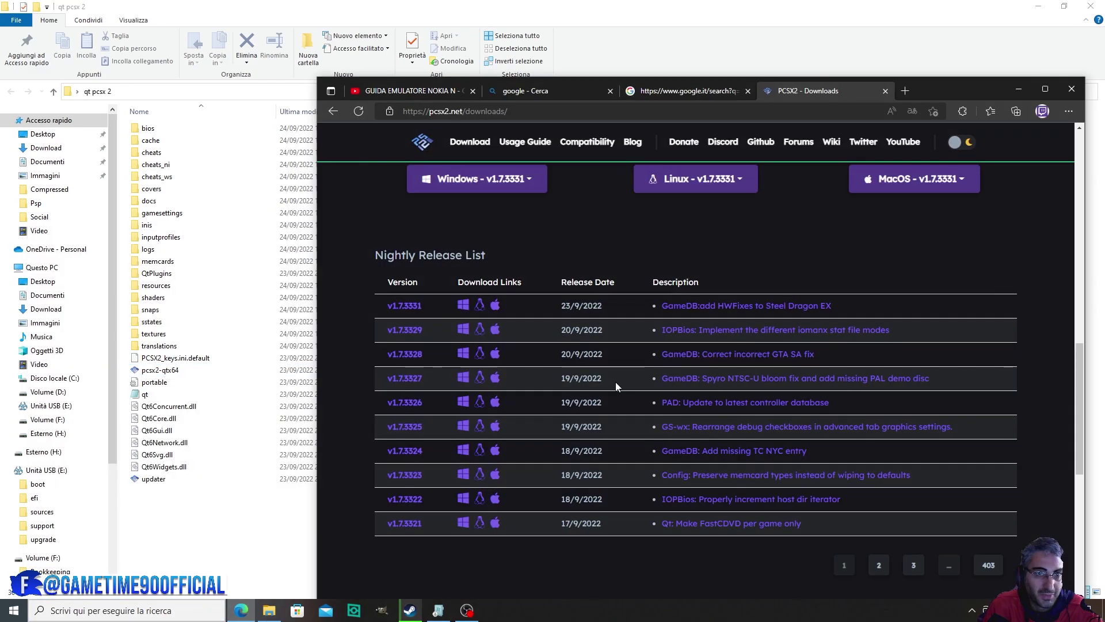
double_click(934, 92)
left_click(369, 9)
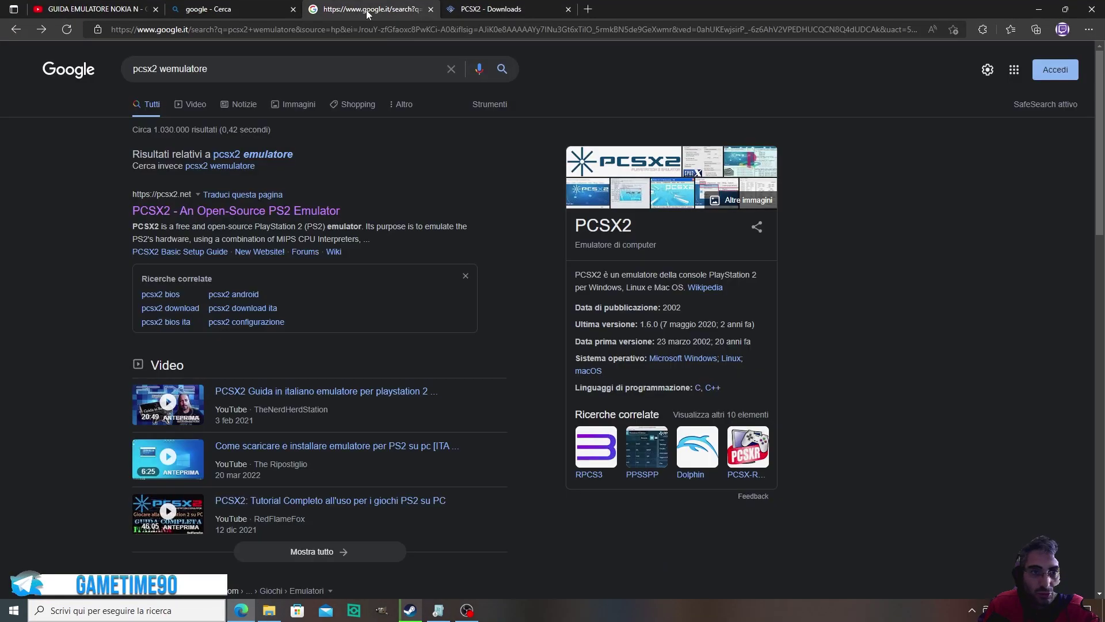
triple_click(228, 73)
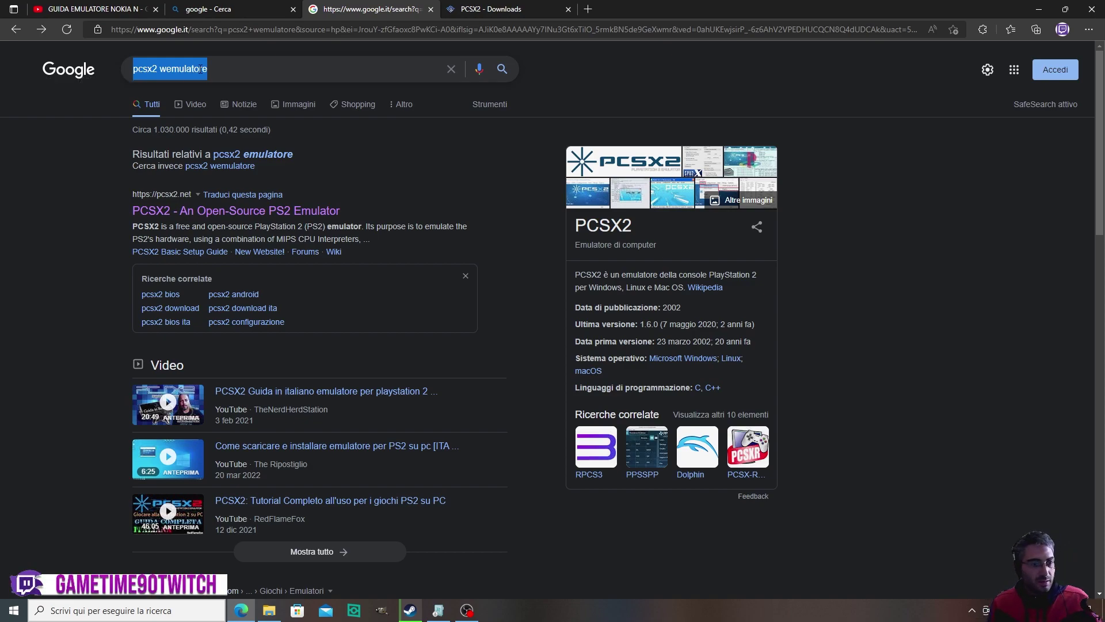
type("bios")
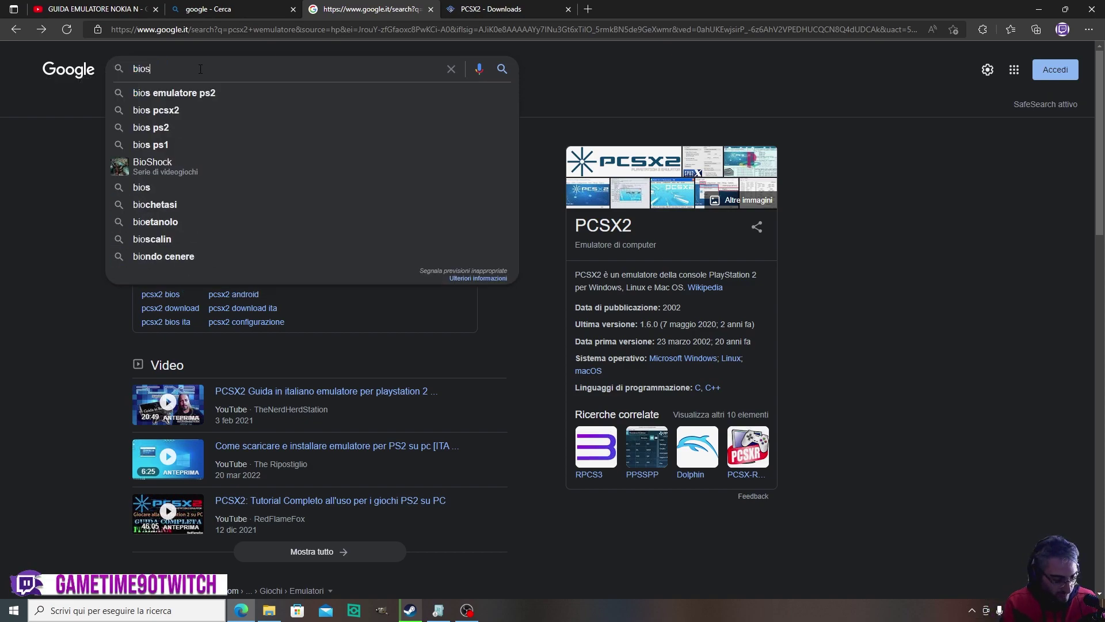
type(" per ps")
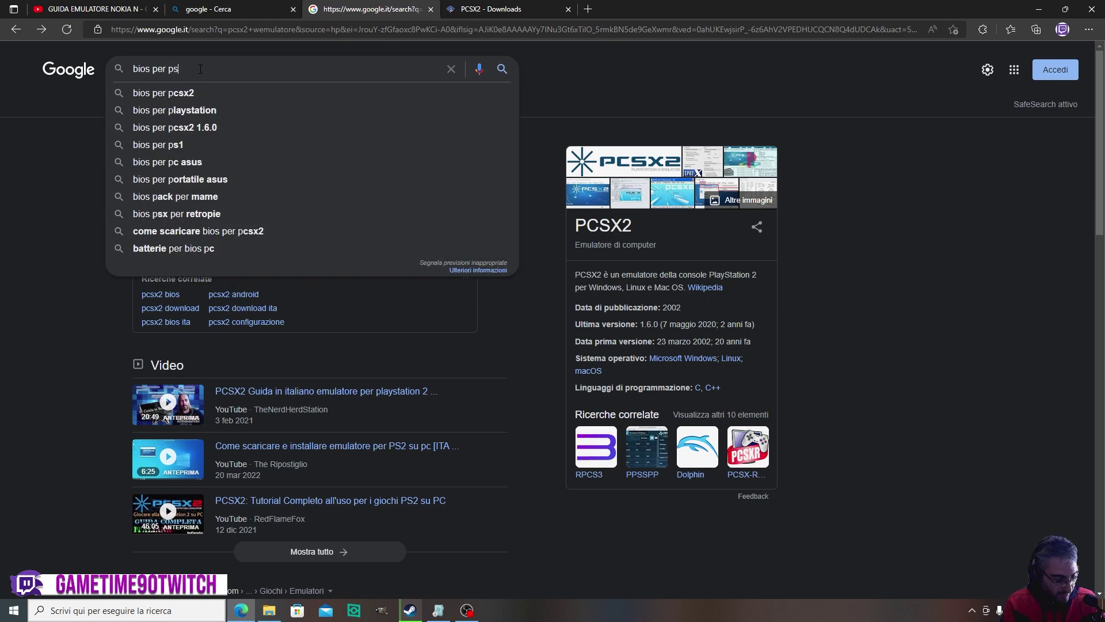
type("2 download")
key("Return")
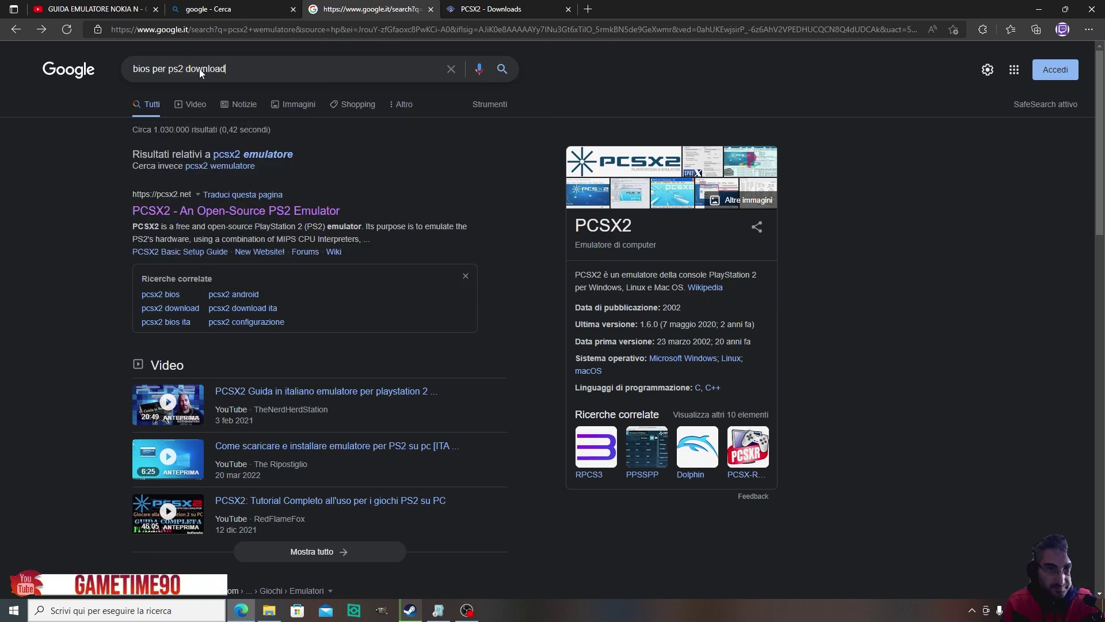
Open the Dll Yes PS2 BIOS result in a new tab and examine the files included in its bundle
right_click(289, 171)
left_click(345, 182)
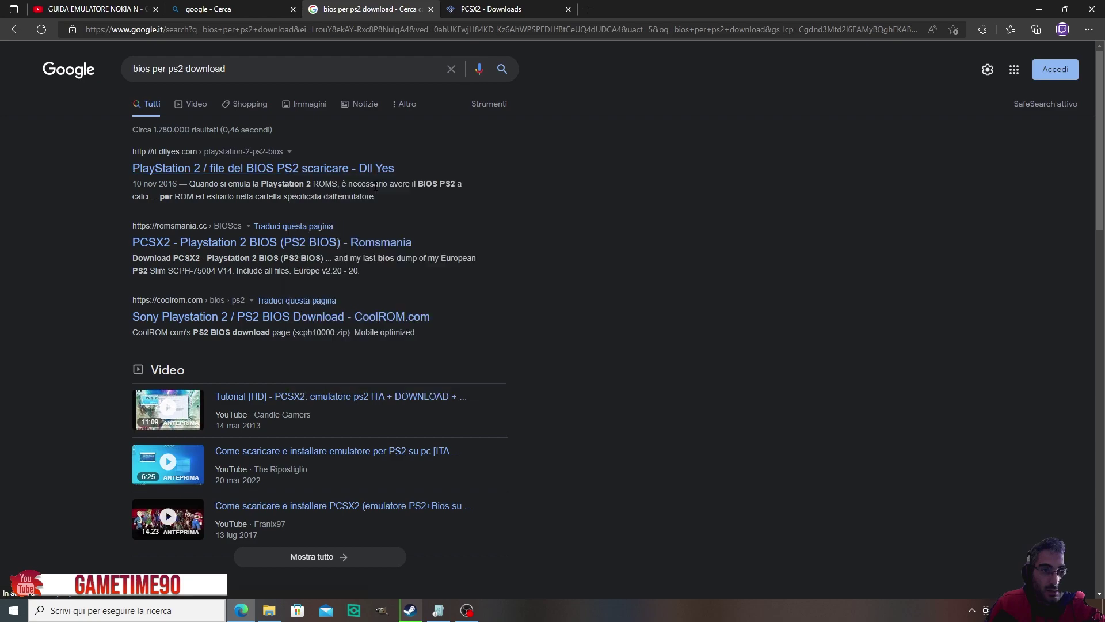
left_click(557, 13)
scroll(476, 261, "down", 3)
scroll(368, 339, "down", 5)
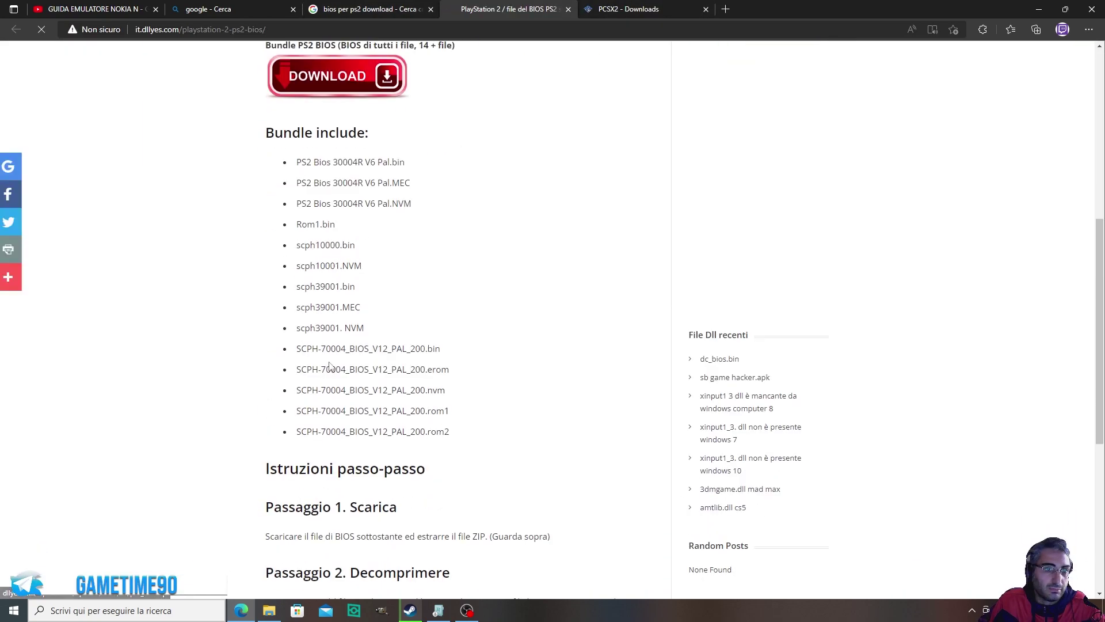
scroll(387, 372, "up", 3)
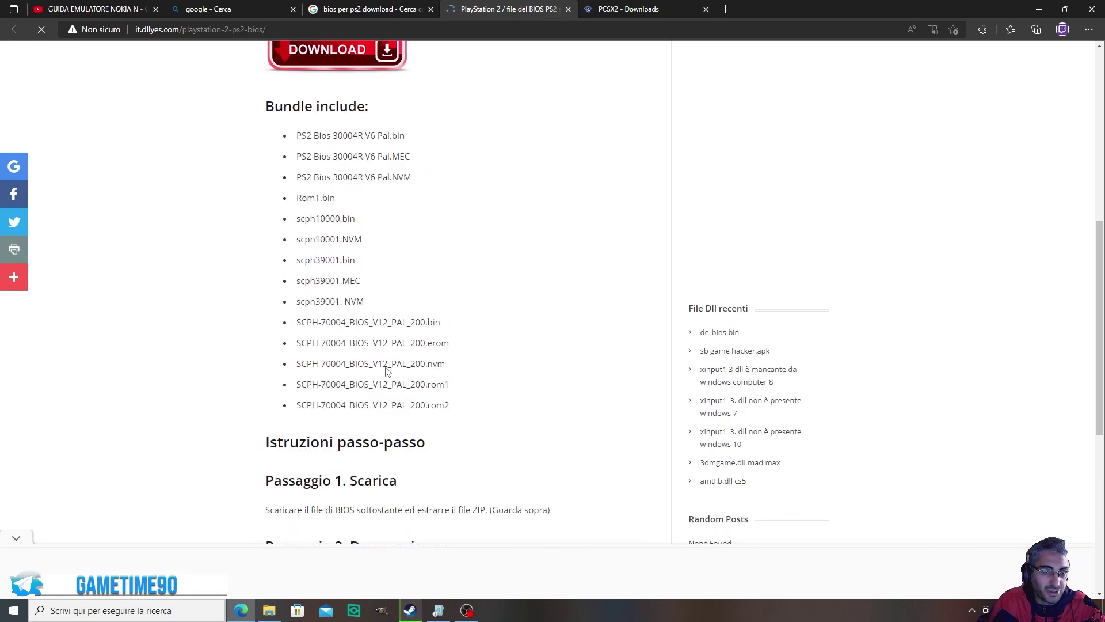
Open the CoolROM PS2 BIOS result in a new tab, then close both BIOS download tabs
key("ctrl+shift+Tab")
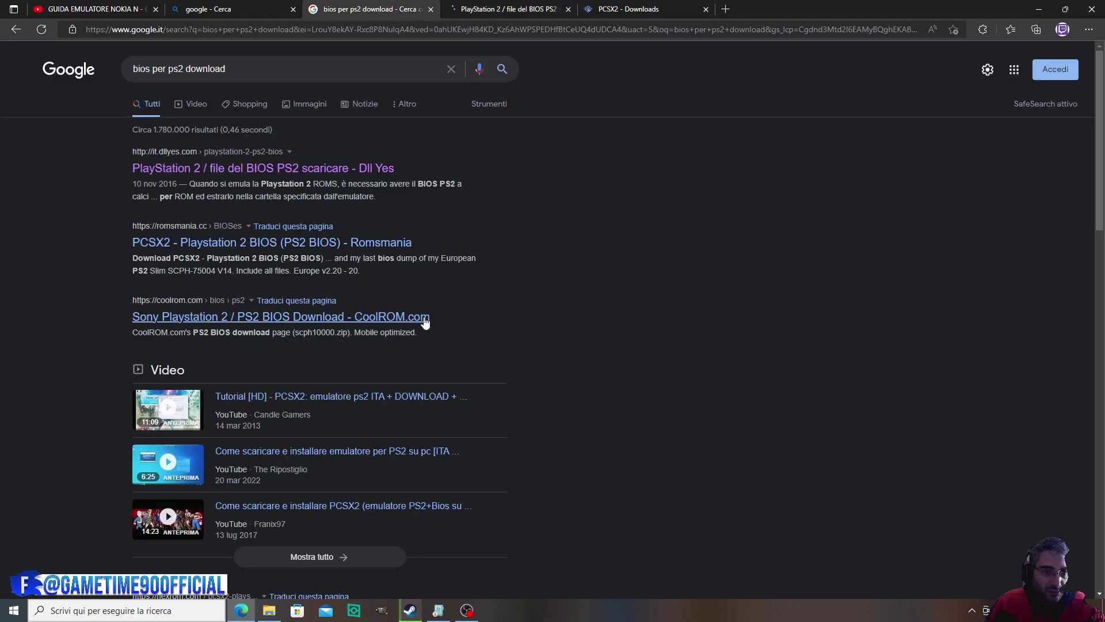
right_click(375, 316)
left_click(446, 322)
left_click(535, 10)
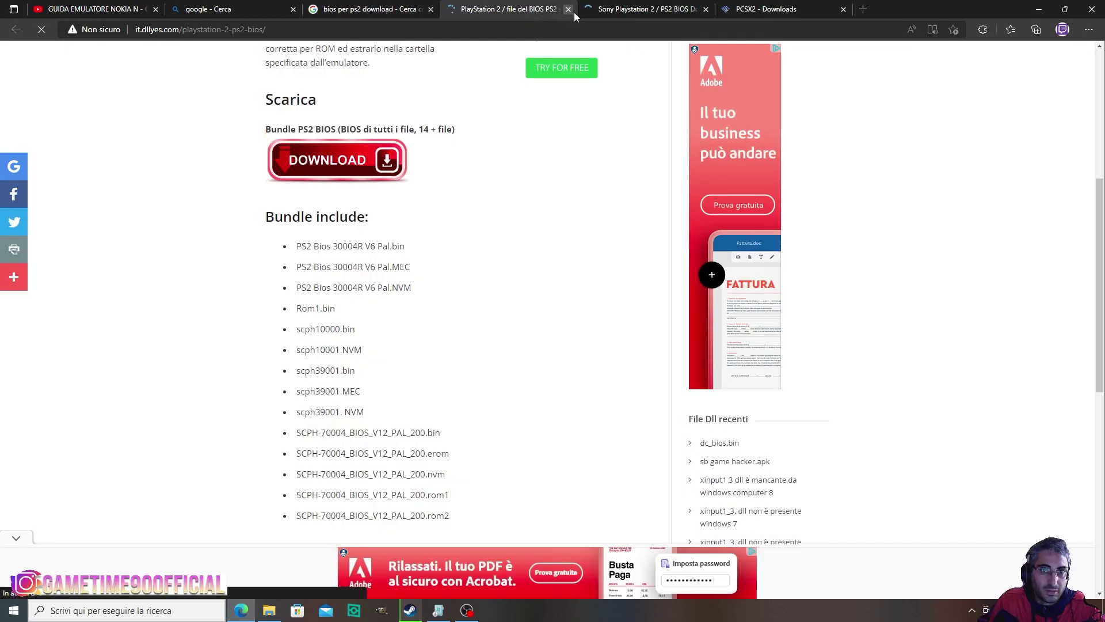
left_click(569, 10)
left_click(568, 9)
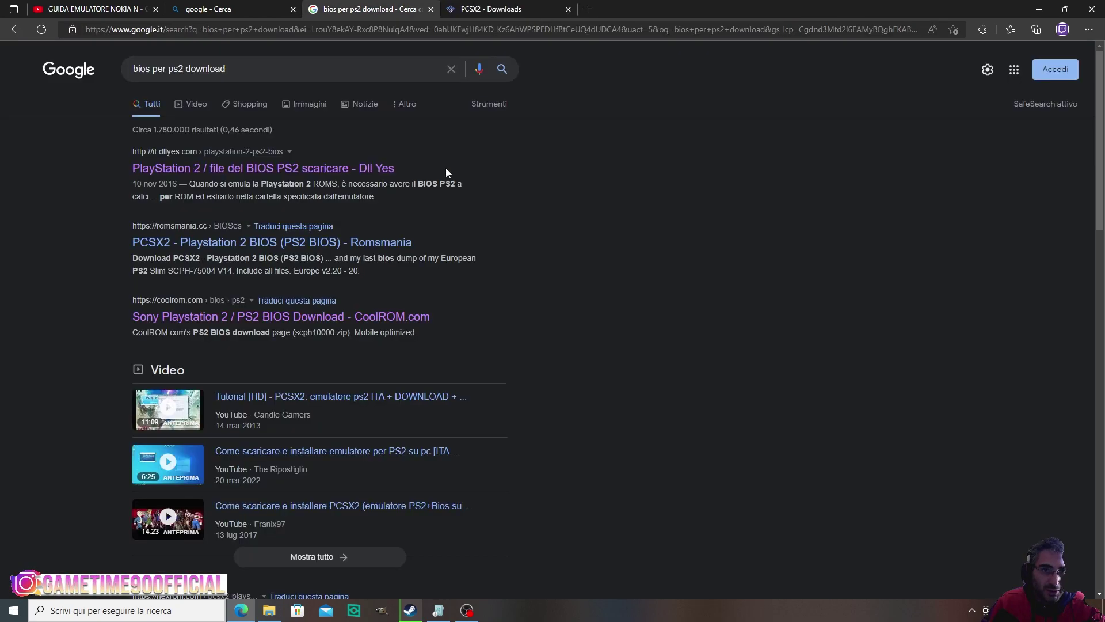
Minimize the browser, open the "bios" folder inside "qt pcsx 2" and restore its window to a smaller size
left_click(1038, 9)
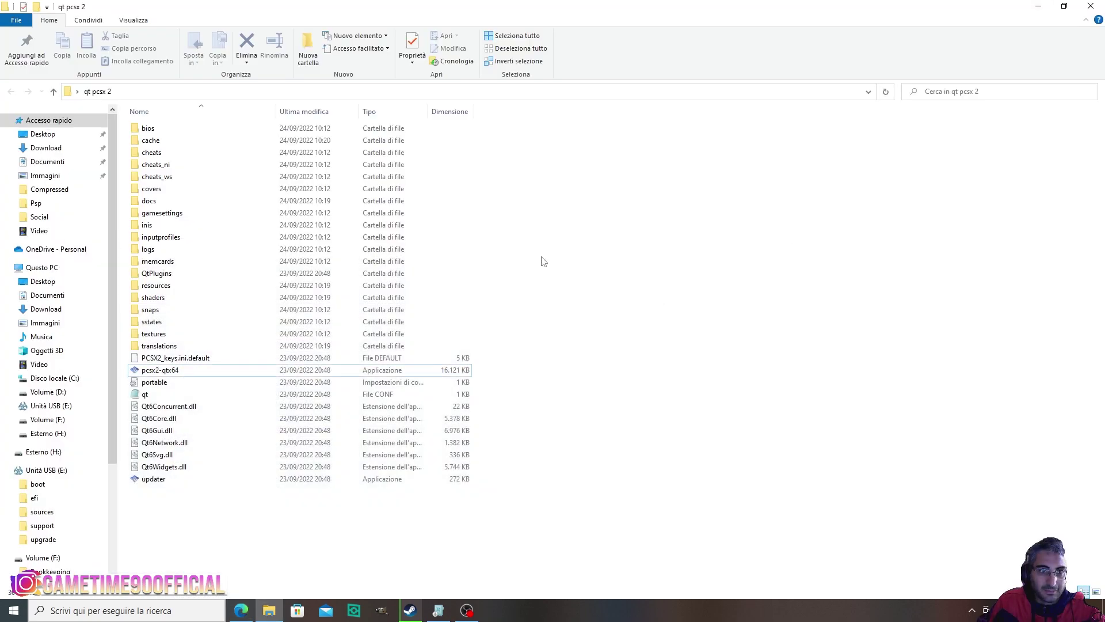
left_click(322, 128)
key("Return")
key("super+Down")
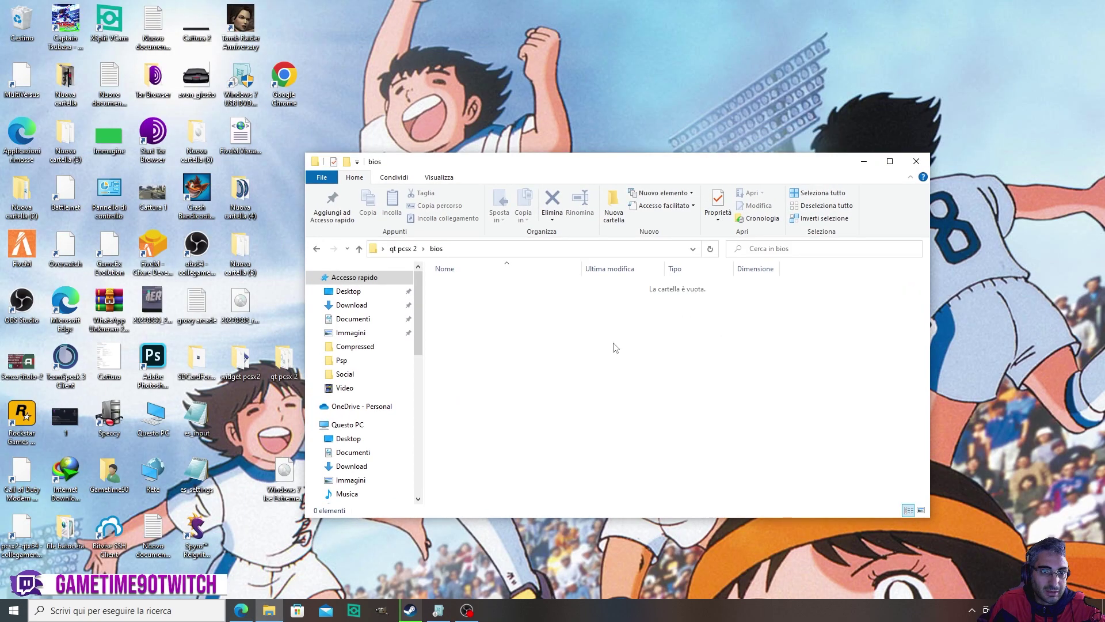
In a second Explorer window, open the folder F:\Emulatori\Playstation\Playstation 2 ss4\bios
double_click(168, 425)
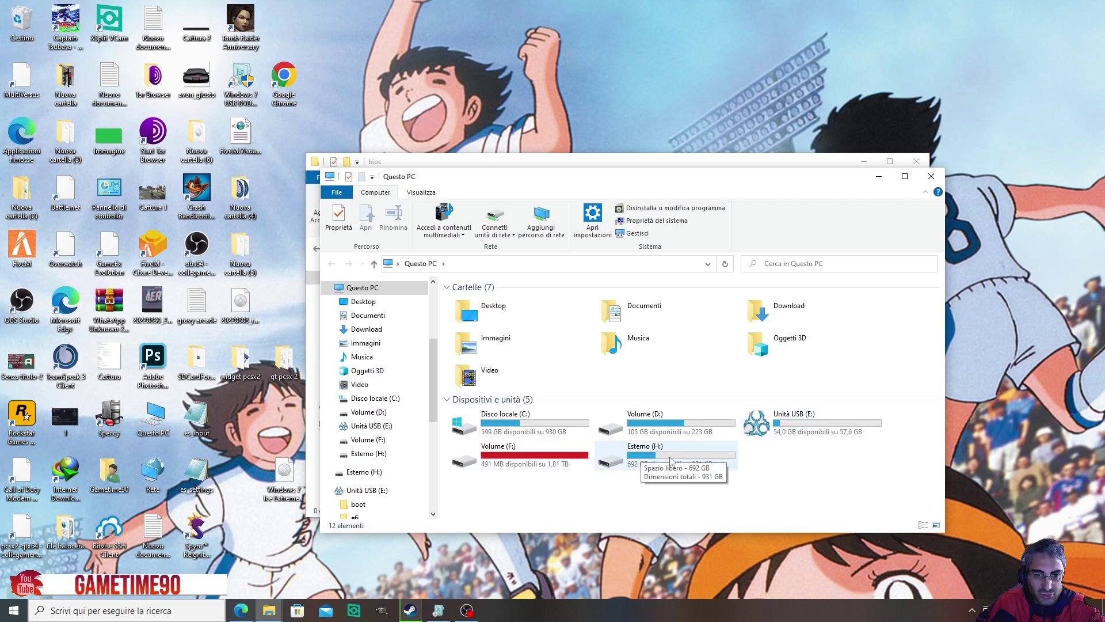
double_click(582, 458)
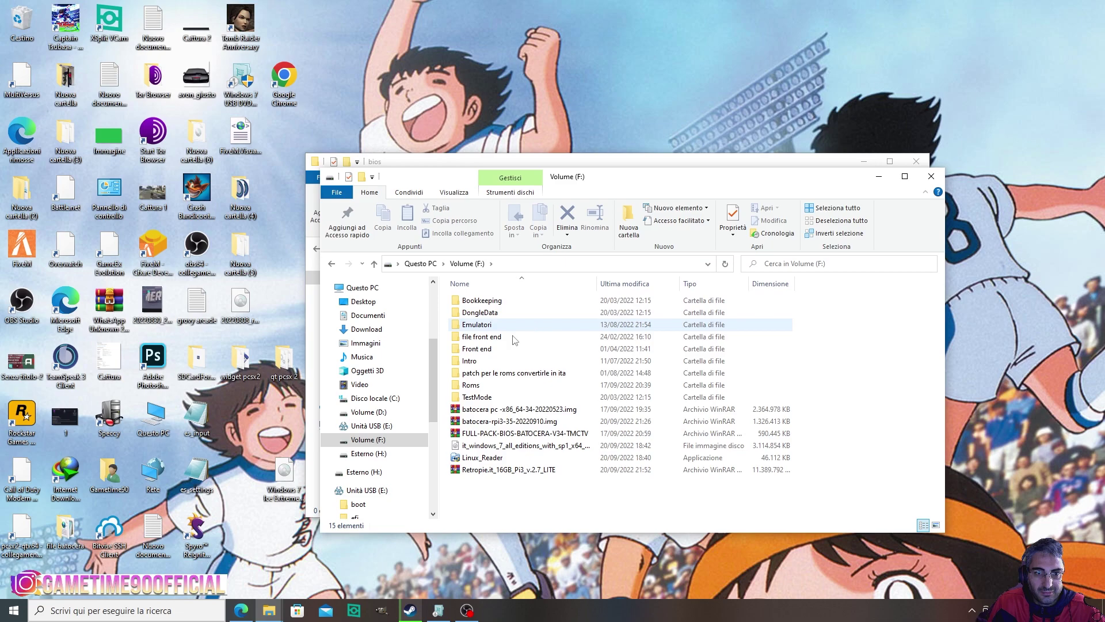
left_click(488, 326)
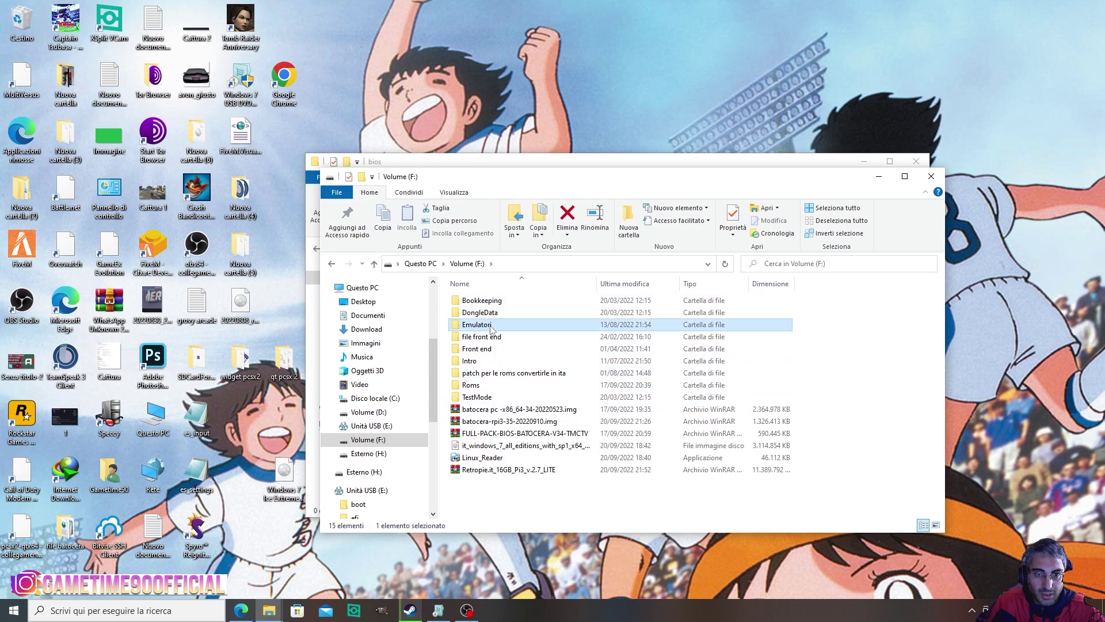
double_click(488, 325)
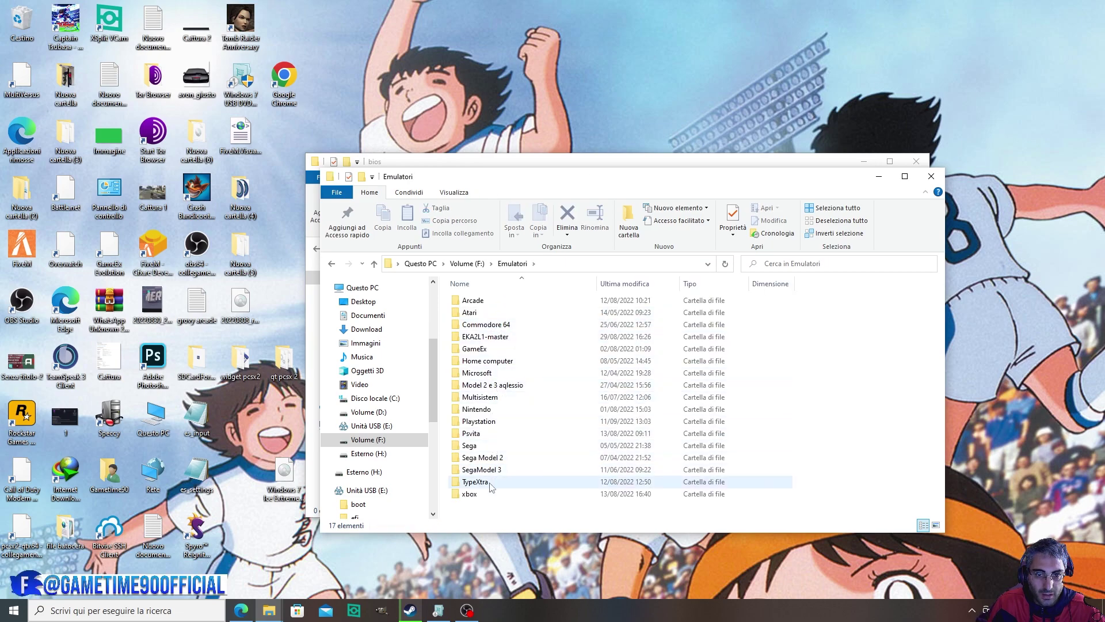
double_click(478, 421)
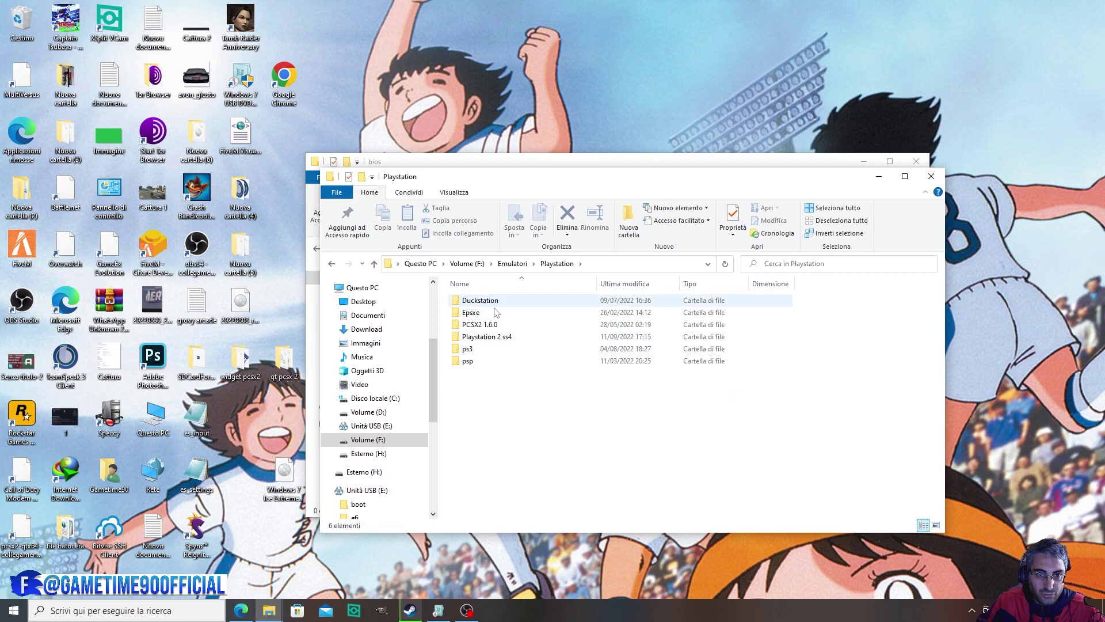
double_click(495, 337)
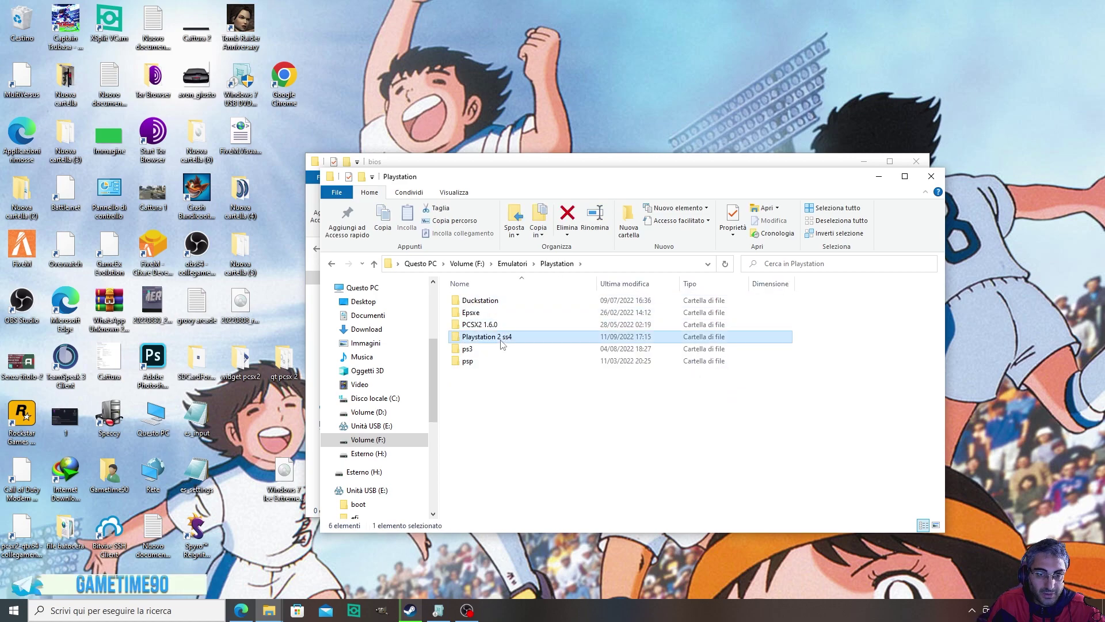
left_click(470, 305)
double_click(469, 302)
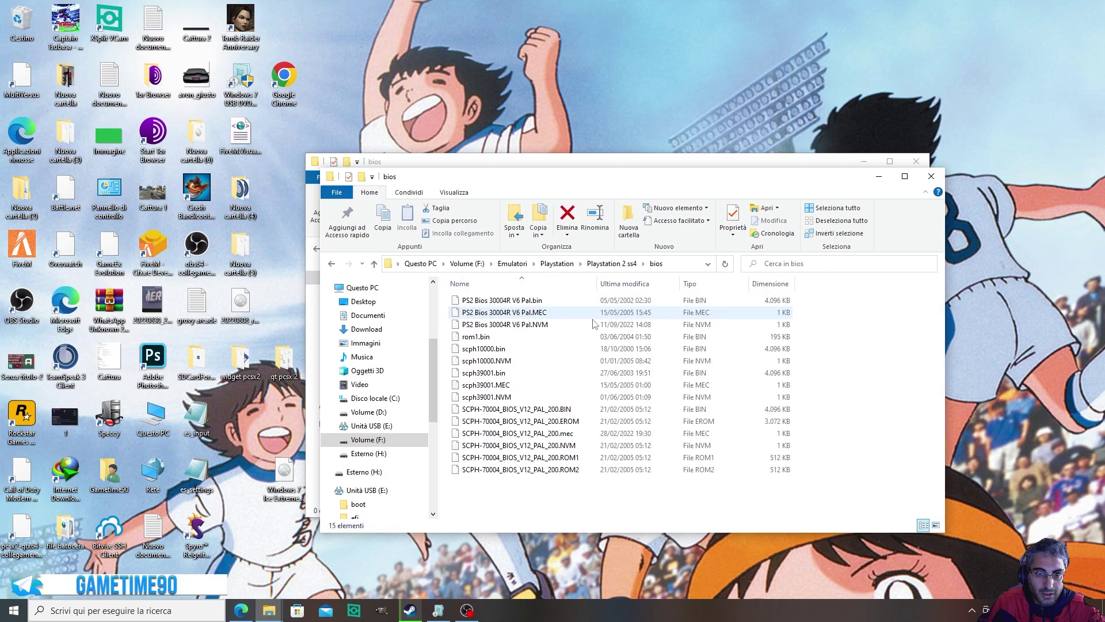
Copy all the BIOS files from the "Playstation 2 ss4" bios folder, close that window and paste them into "qt pcsx 2\bios"
key("alt+Left")
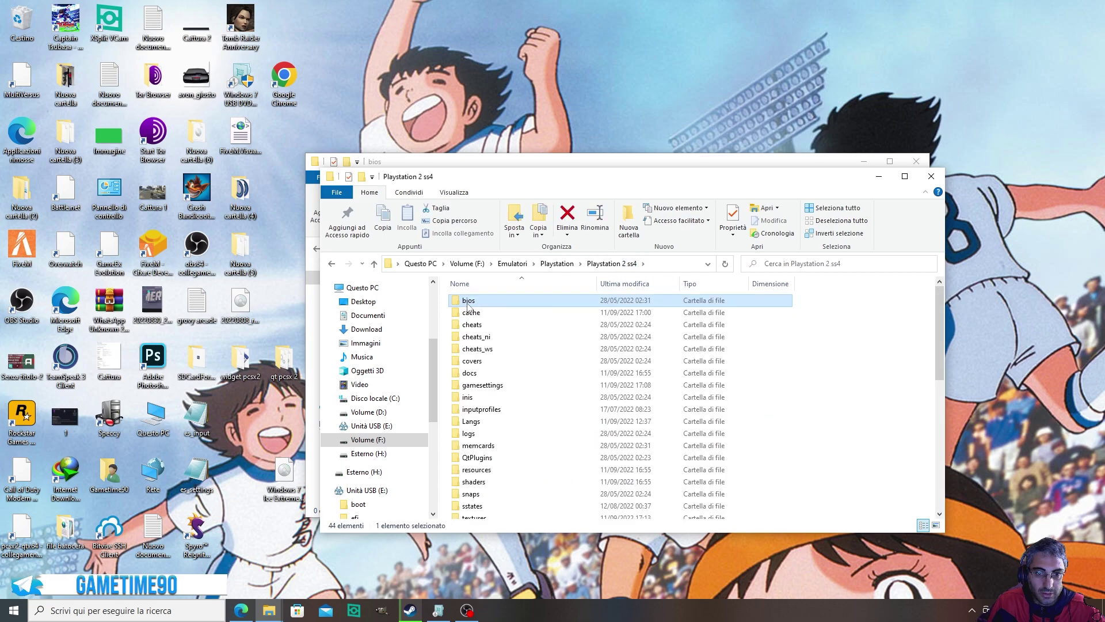
right_click(467, 301)
key("Escape")
key("Return")
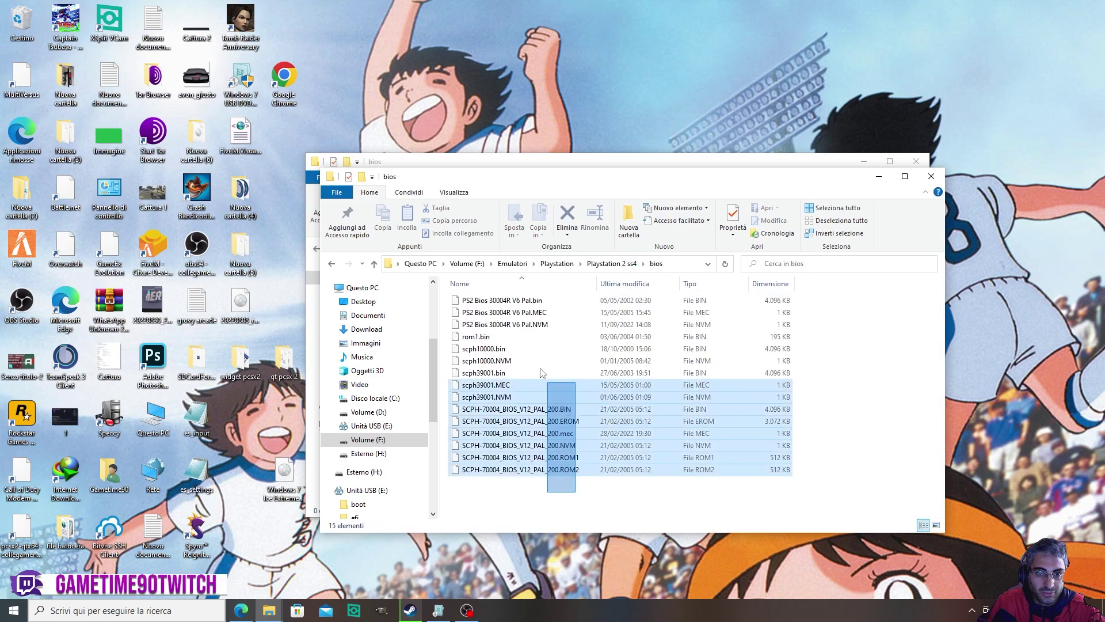
key("ctrl+a")
right_click(512, 398)
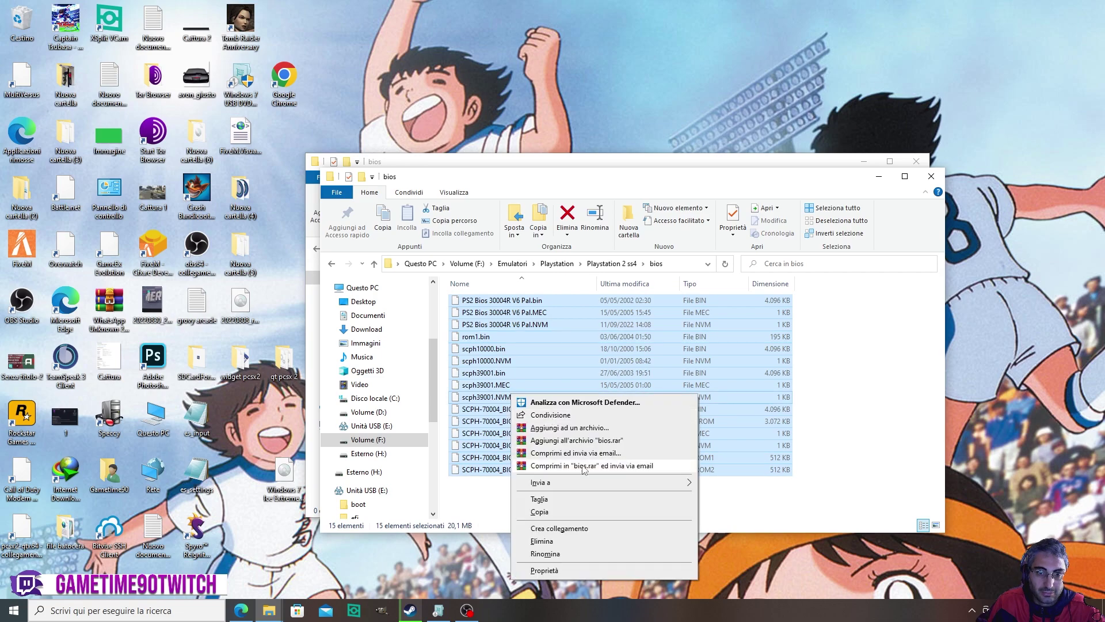
left_click(533, 513)
left_click(934, 179)
right_click(594, 386)
left_click(638, 471)
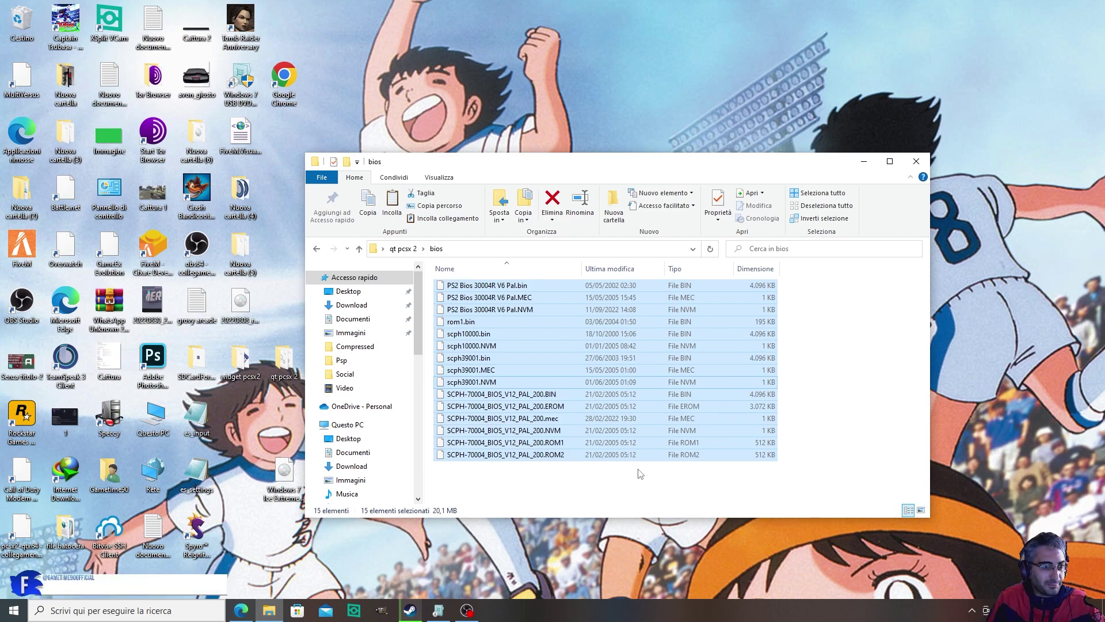
Go up to the "qt pcsx 2" folder, maximize its window and launch pcsx2-qtx64
left_click(403, 249)
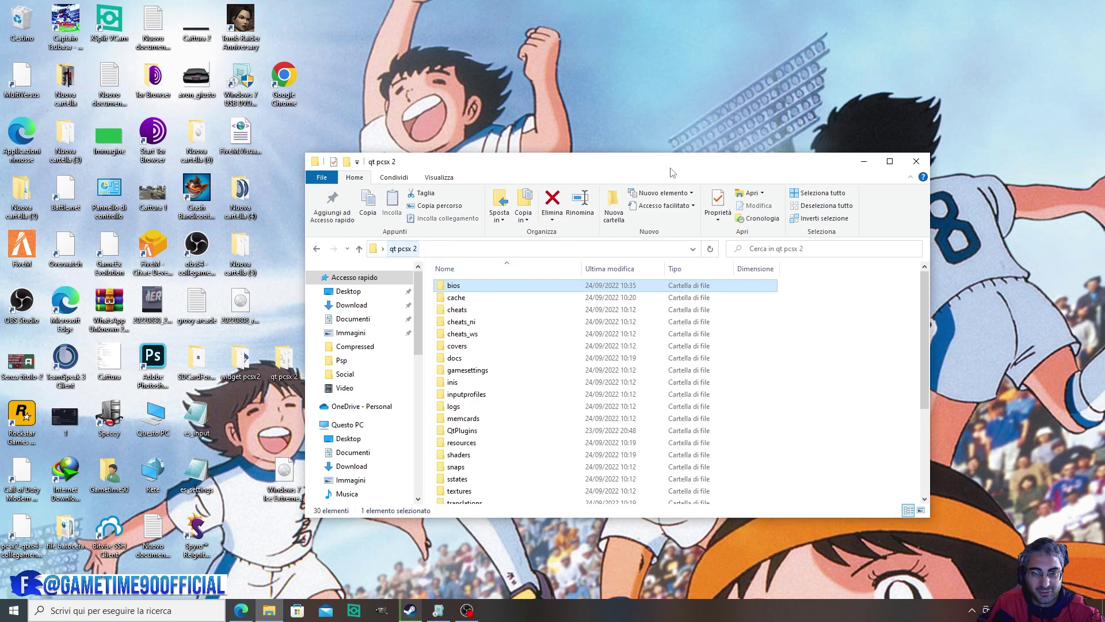
double_click(605, 161)
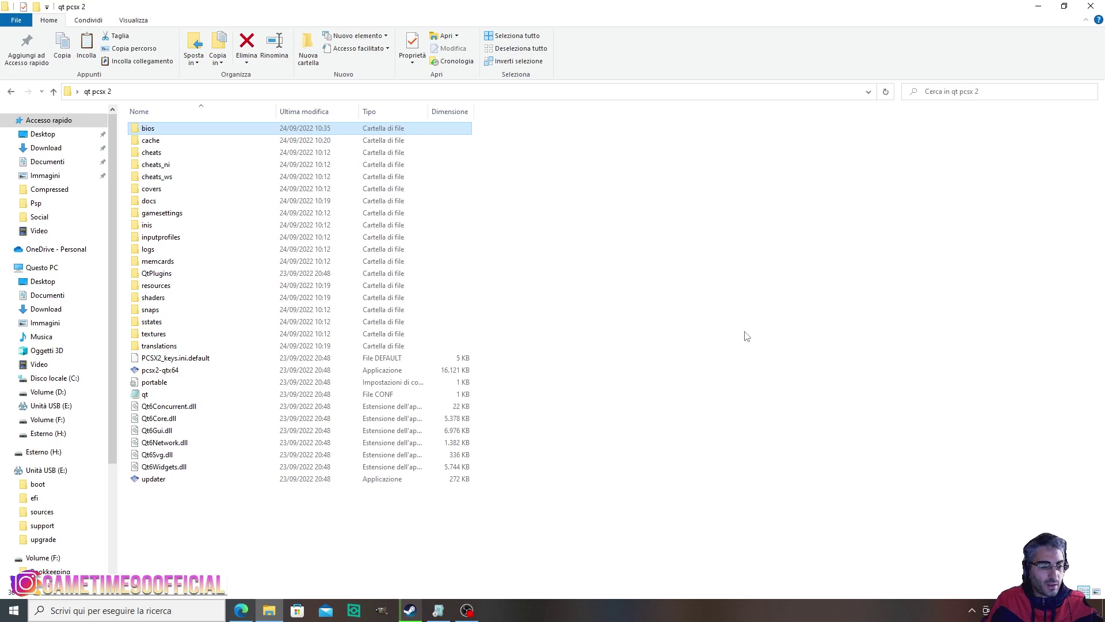
double_click(164, 371)
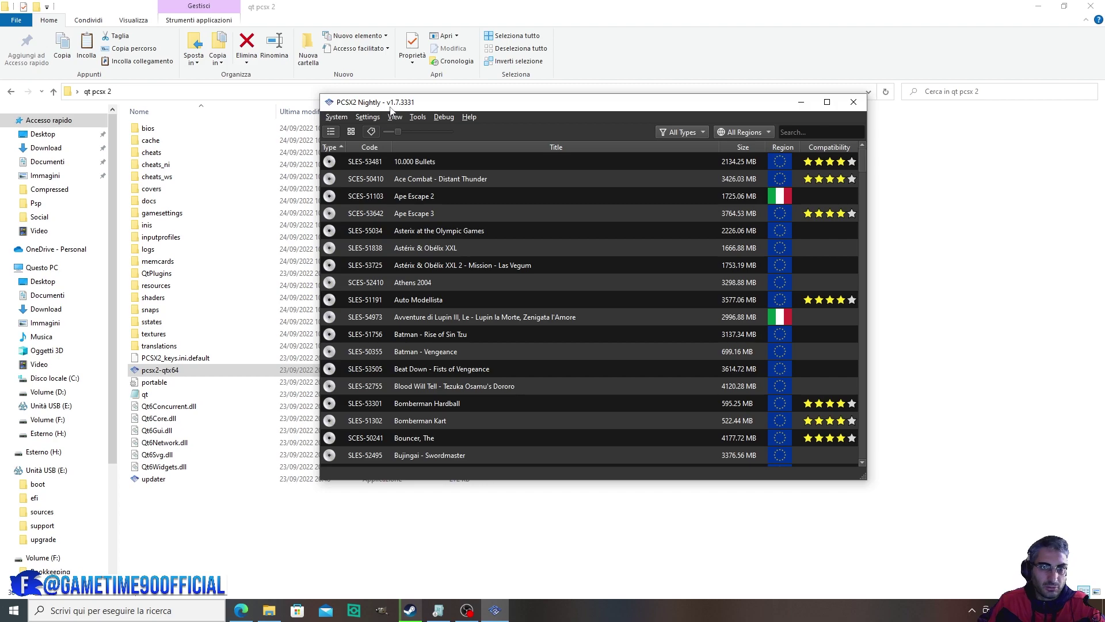
Open the BIOS settings of PCSX2 and examine the BIOS directory path and the BIOS selection list
left_click(375, 118)
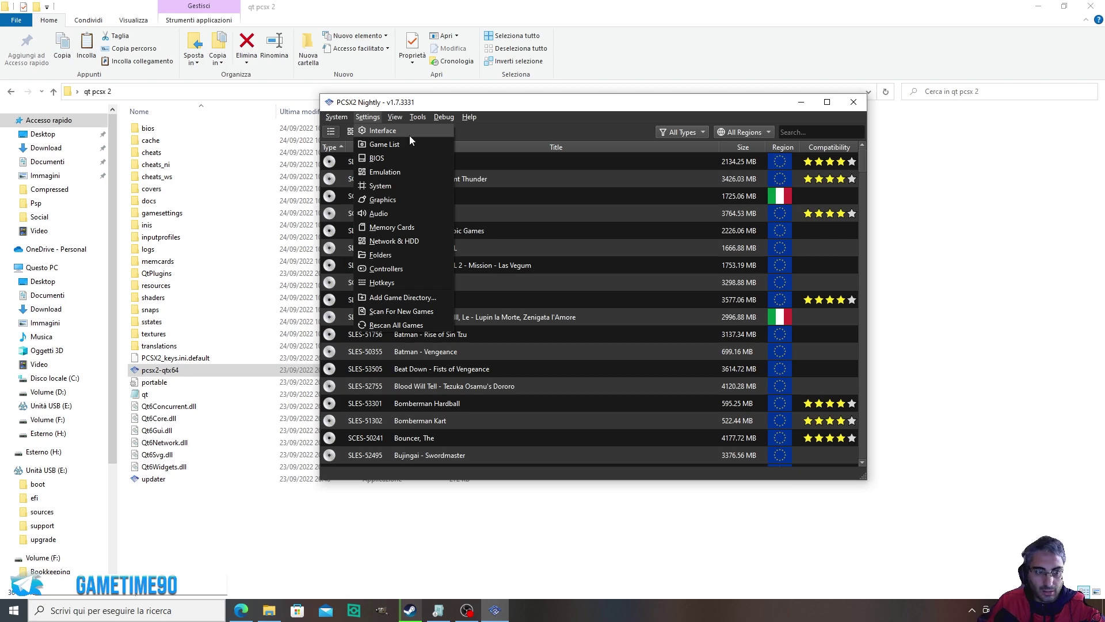
left_click(544, 201)
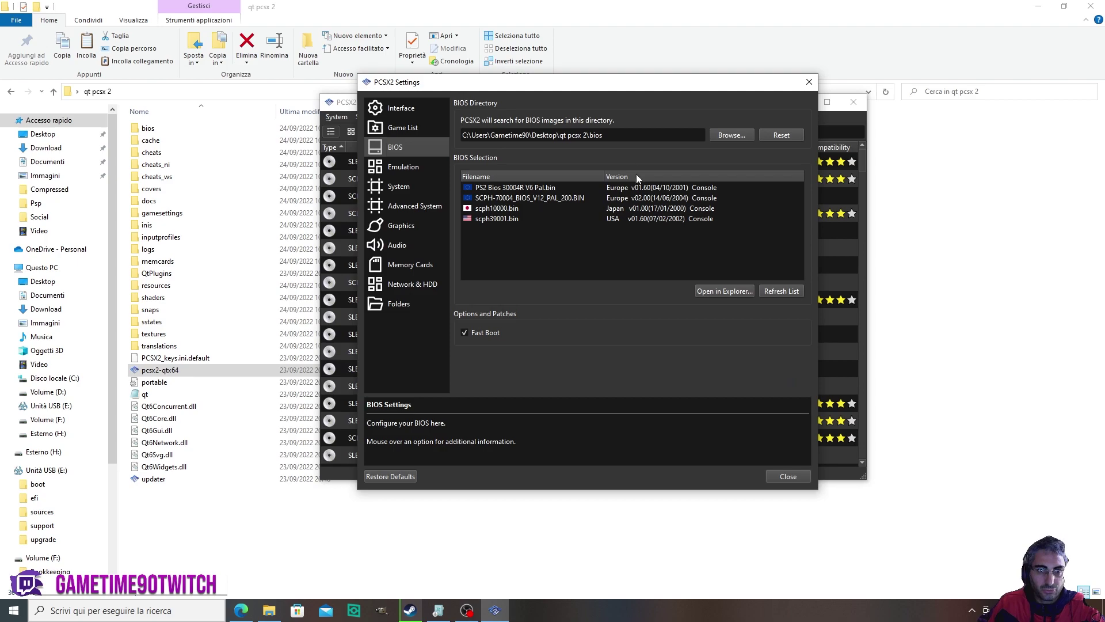
left_click_drag(590, 140, 460, 136)
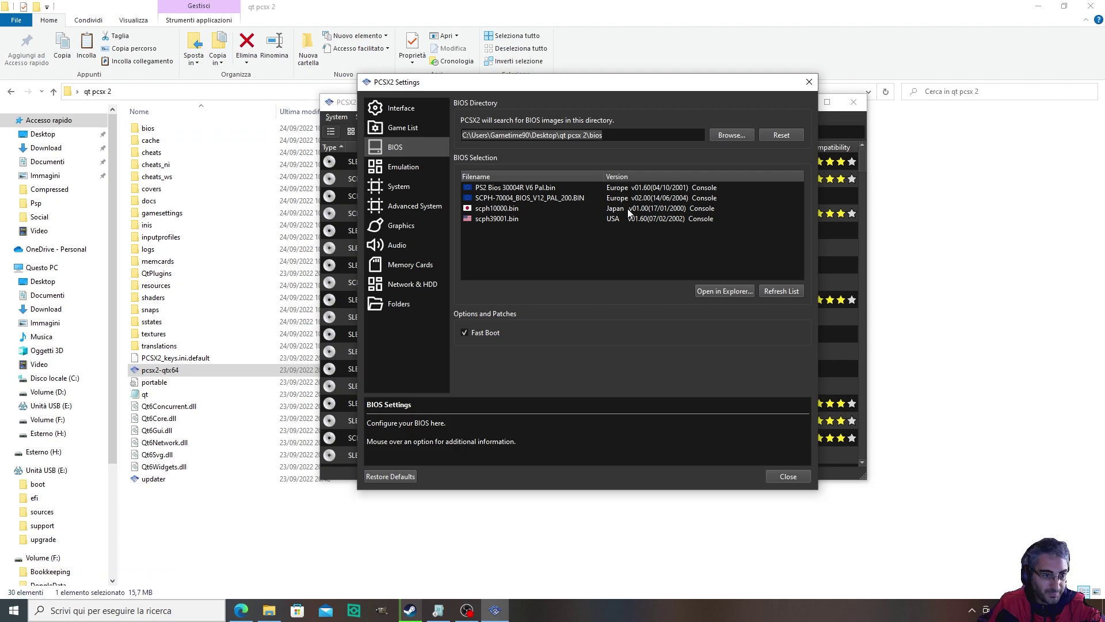
Set the BIOS directory to F:\Emulatori\Playstation\Playstation 2 ss4\bios
left_click(747, 136)
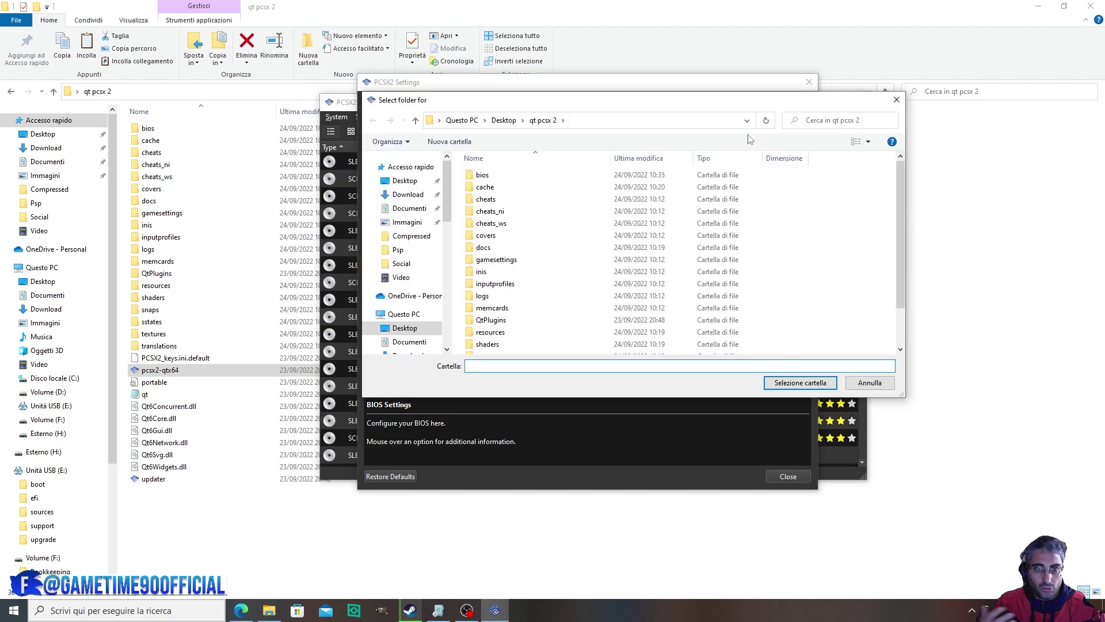
scroll(541, 288, "down", 1)
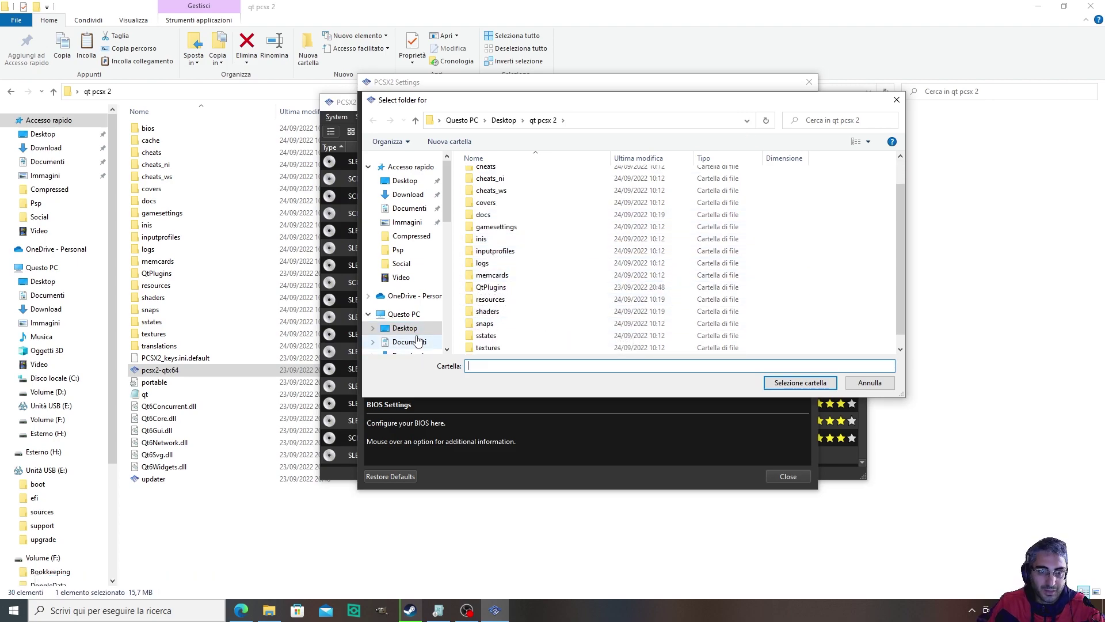
left_click(403, 314)
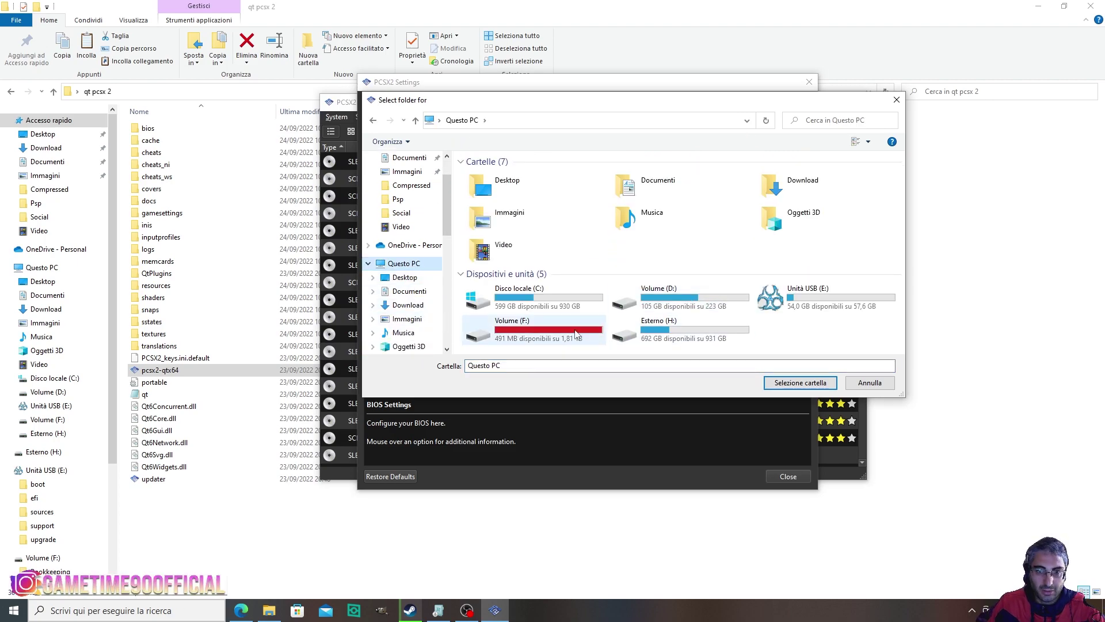
left_click(521, 328)
key("Return")
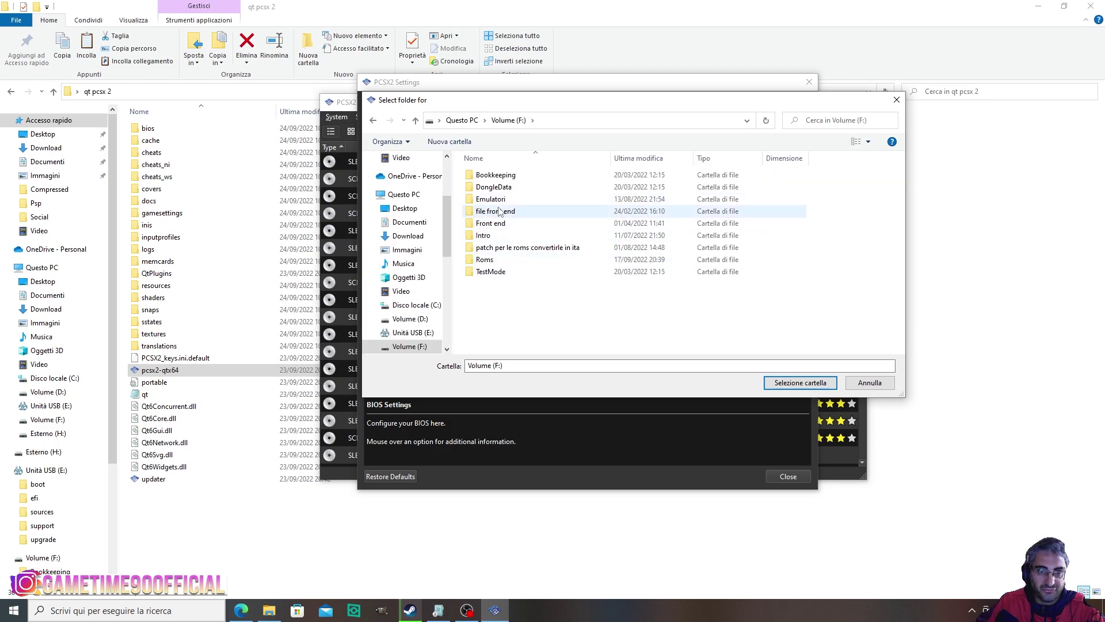
double_click(498, 199)
scroll(512, 288, "down", 1)
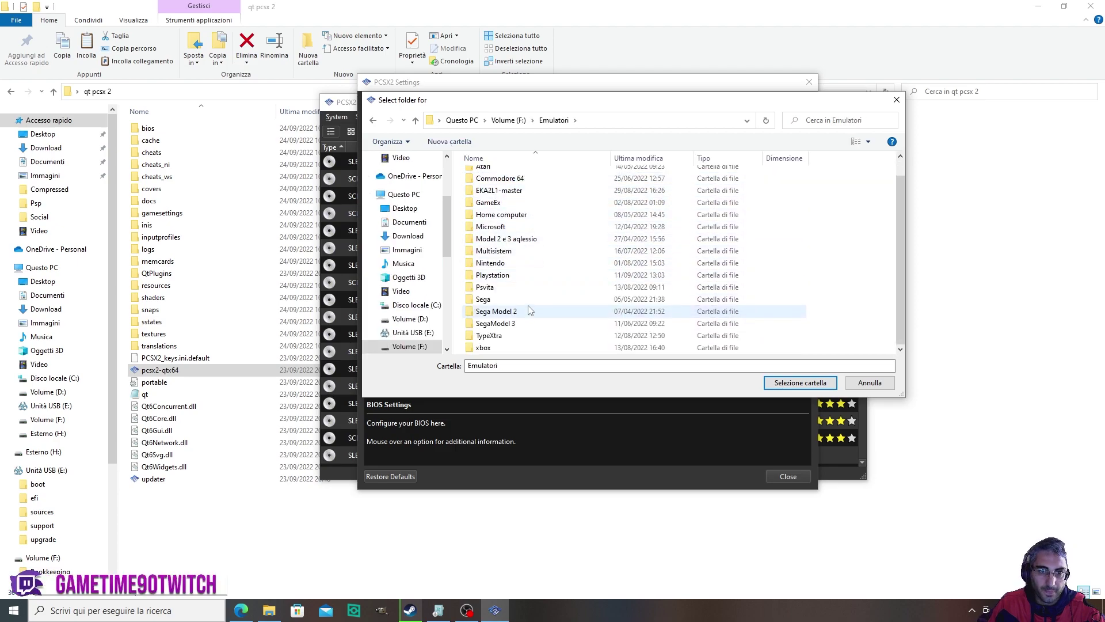
double_click(496, 275)
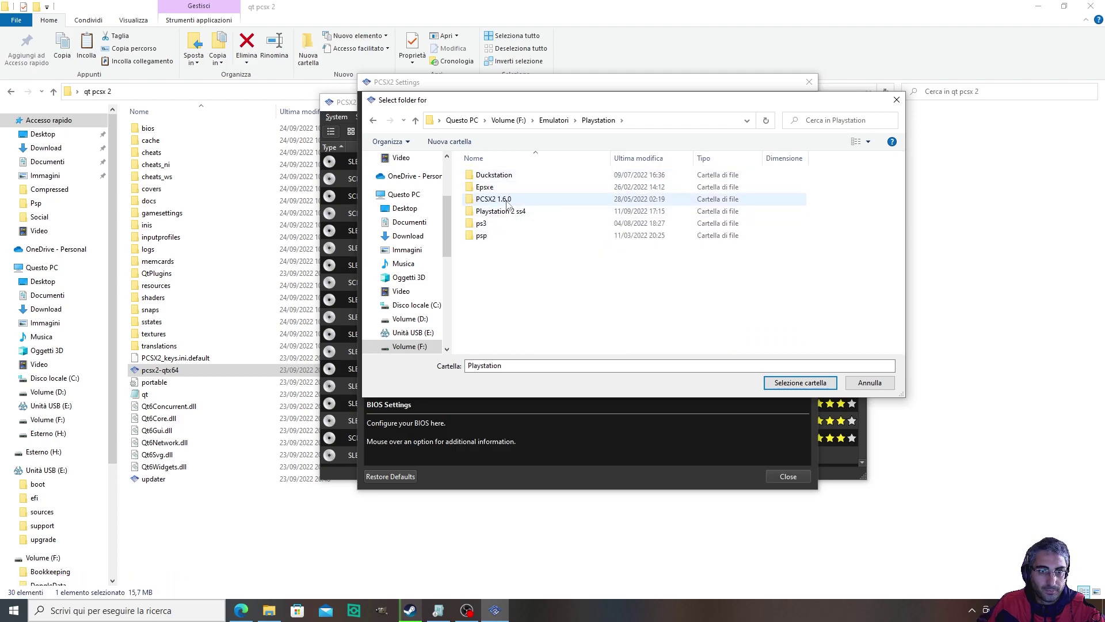
double_click(611, 211)
double_click(490, 175)
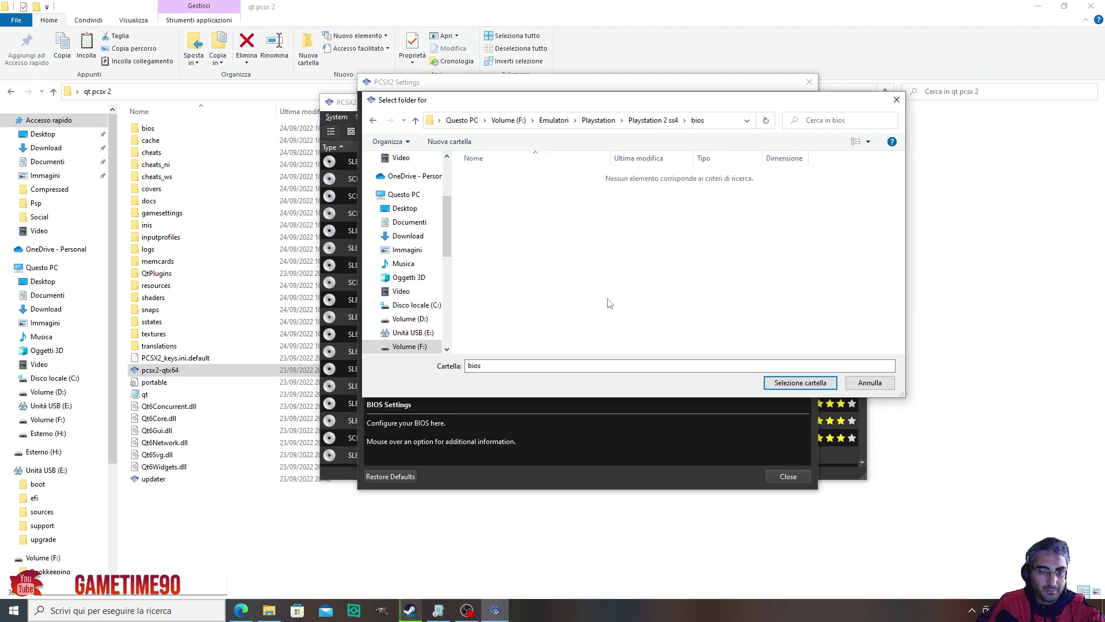
left_click(791, 381)
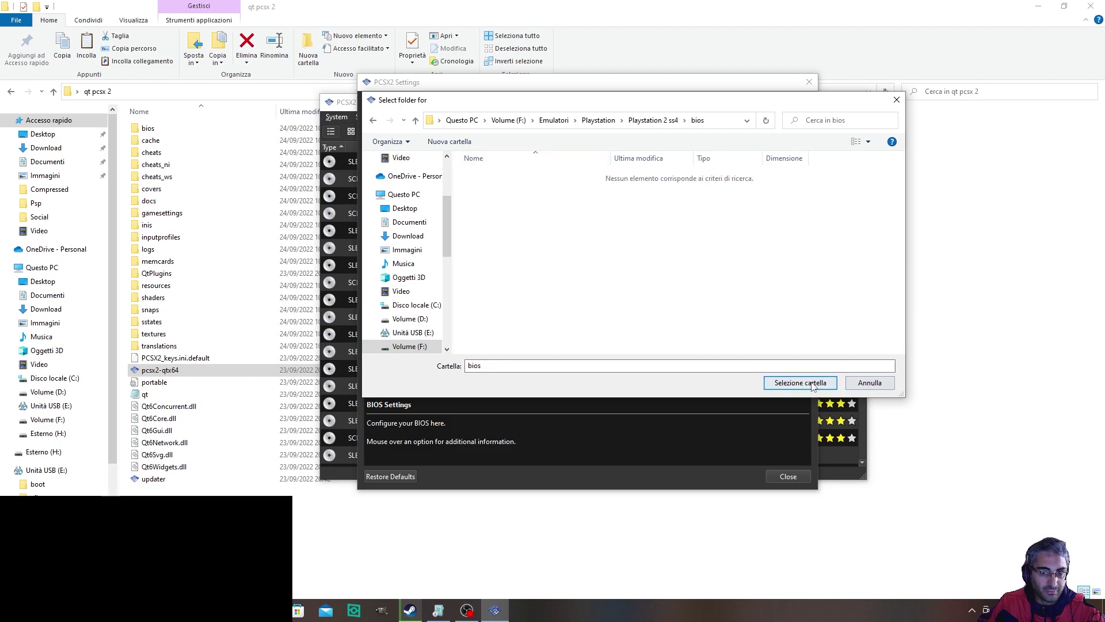
Set the BIOS directory to the bios folder inside "qt pcsx 2" on the Desktop and close the settings
left_click(724, 137)
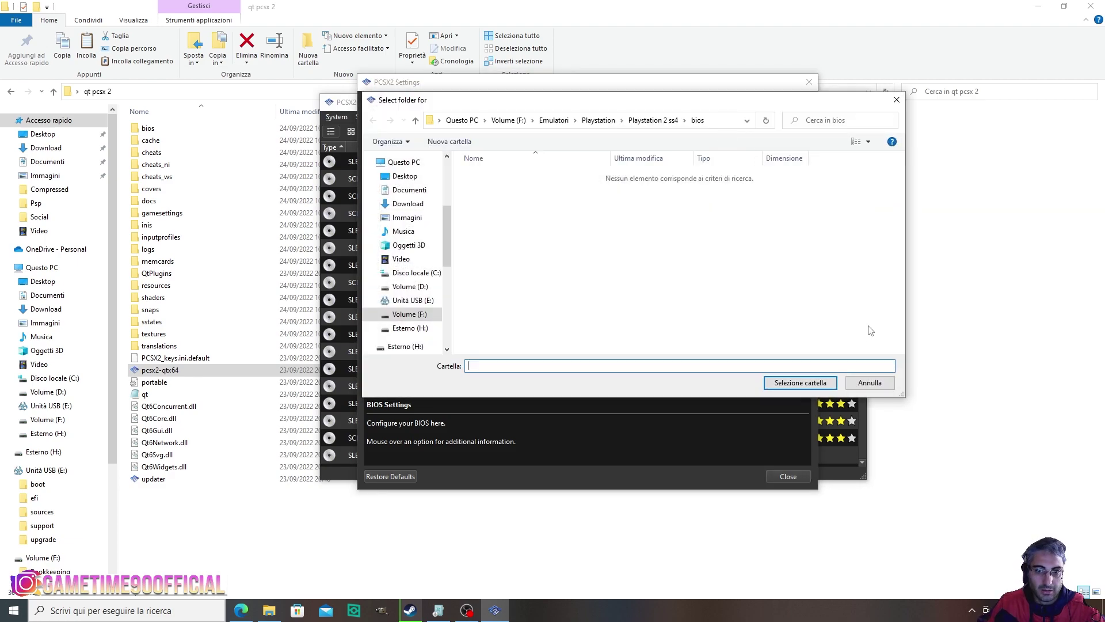
left_click(386, 164)
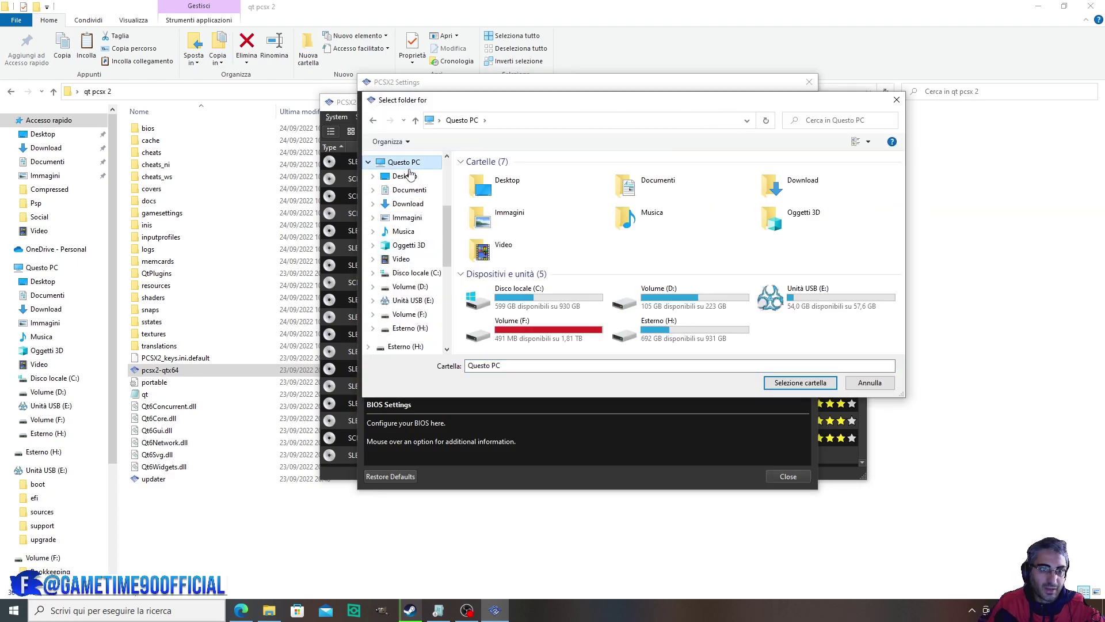
left_click(410, 178)
double_click(682, 259)
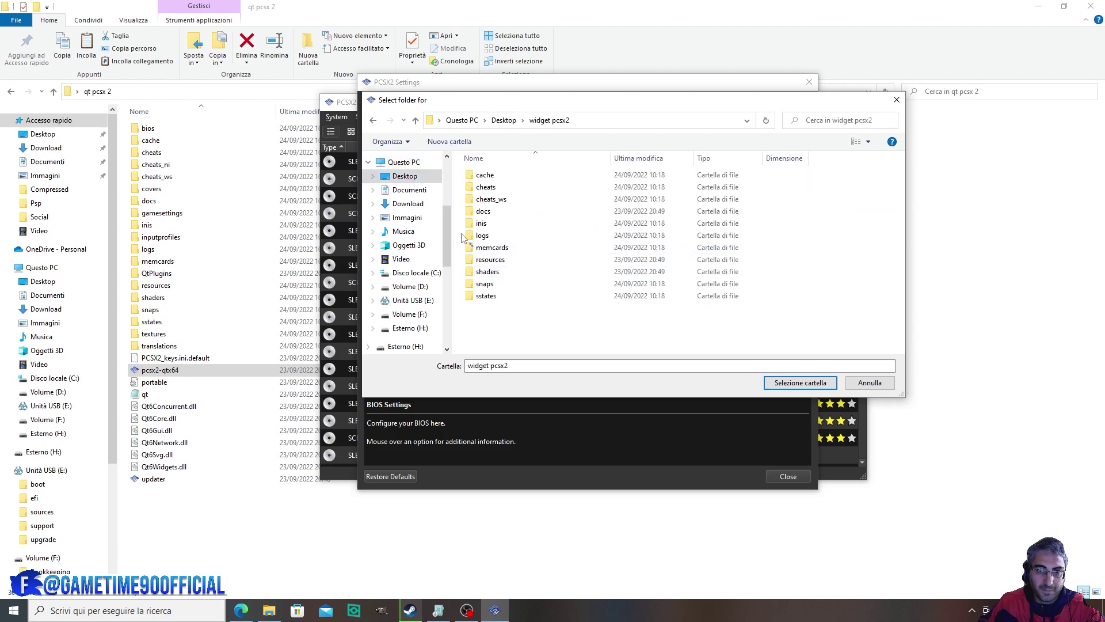
left_click(504, 120)
left_click(669, 268)
left_click(496, 272)
double_click(497, 272)
double_click(486, 171)
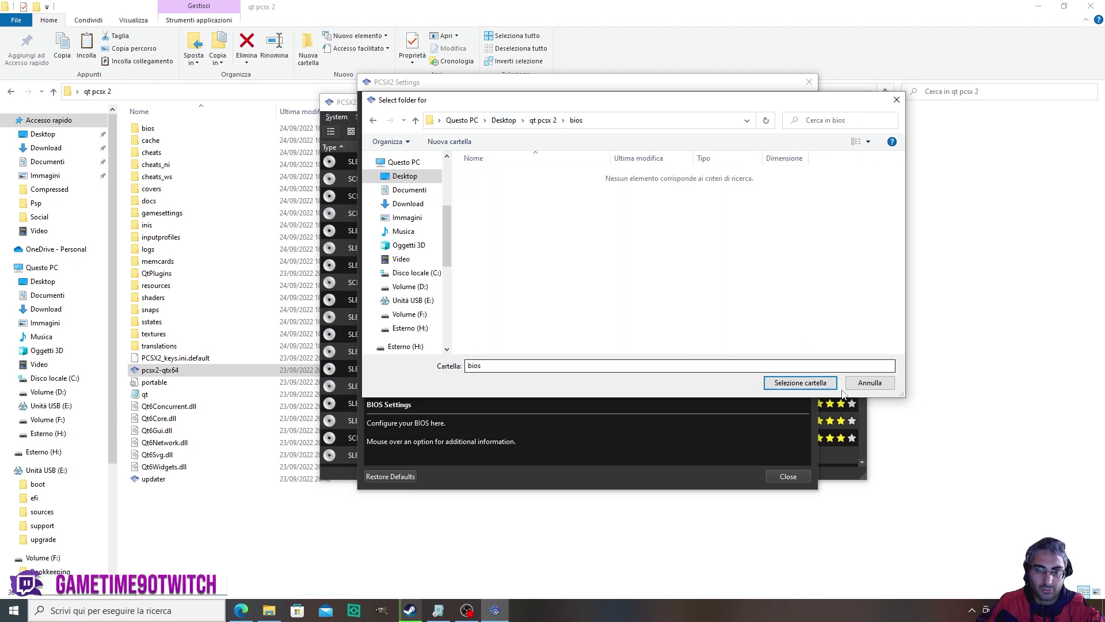
left_click(800, 383)
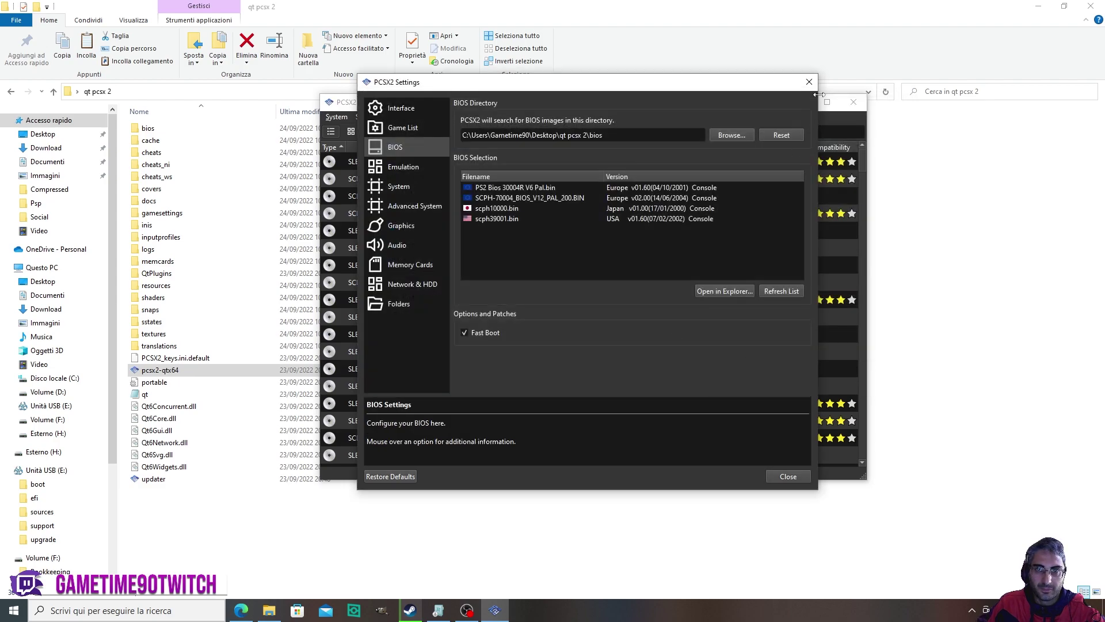
left_click(808, 82)
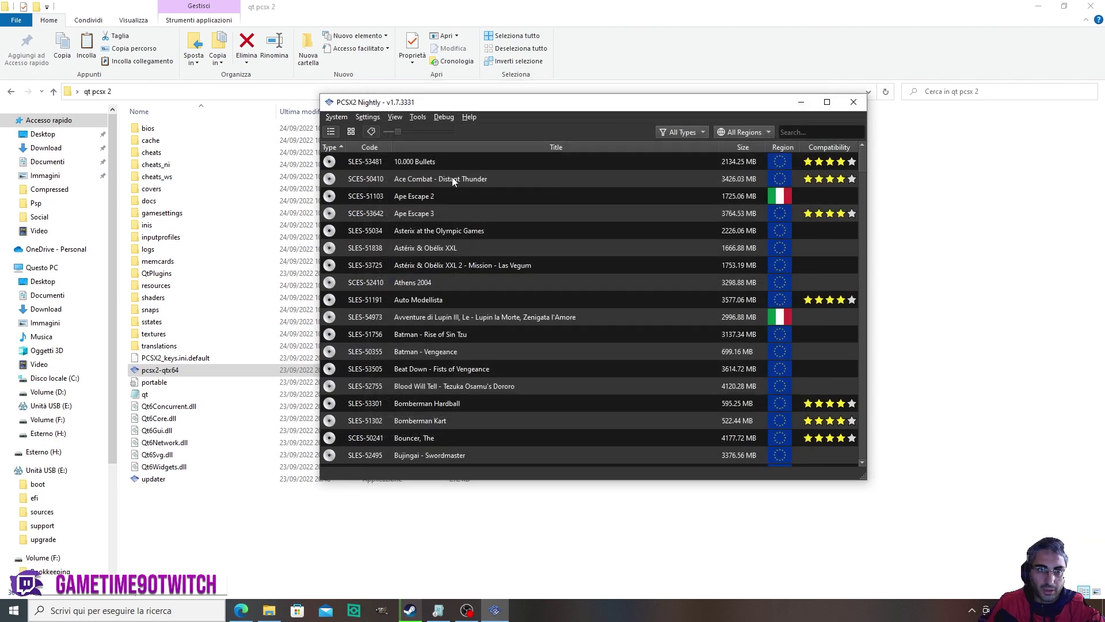
Reopen the settings and review the Game List search directories and the BIOS page
left_click(368, 117)
left_click(383, 144)
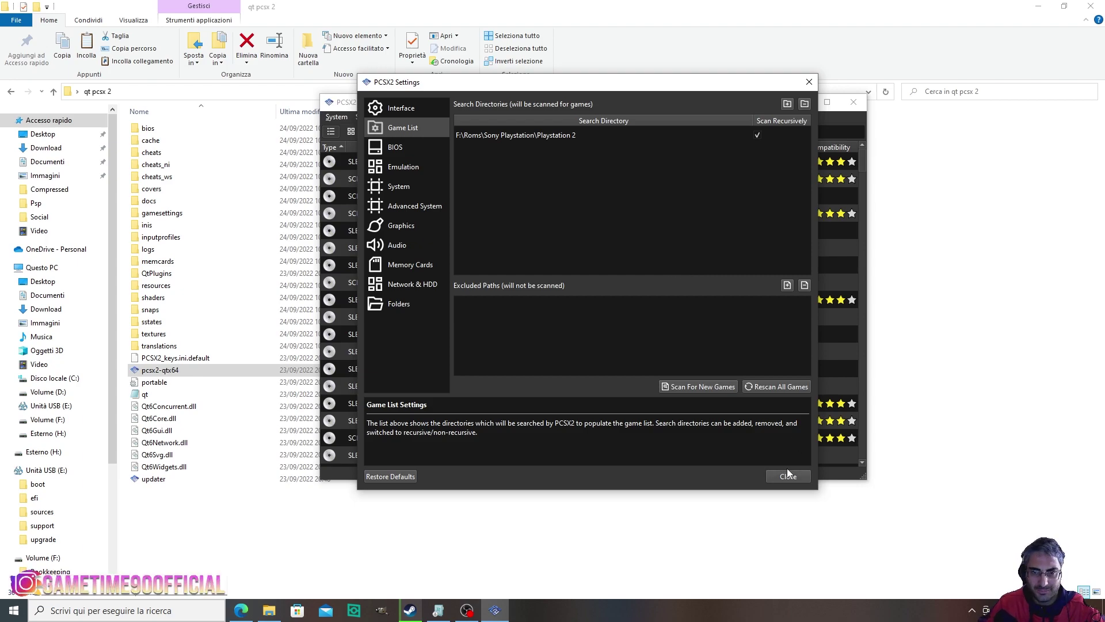
left_click(413, 147)
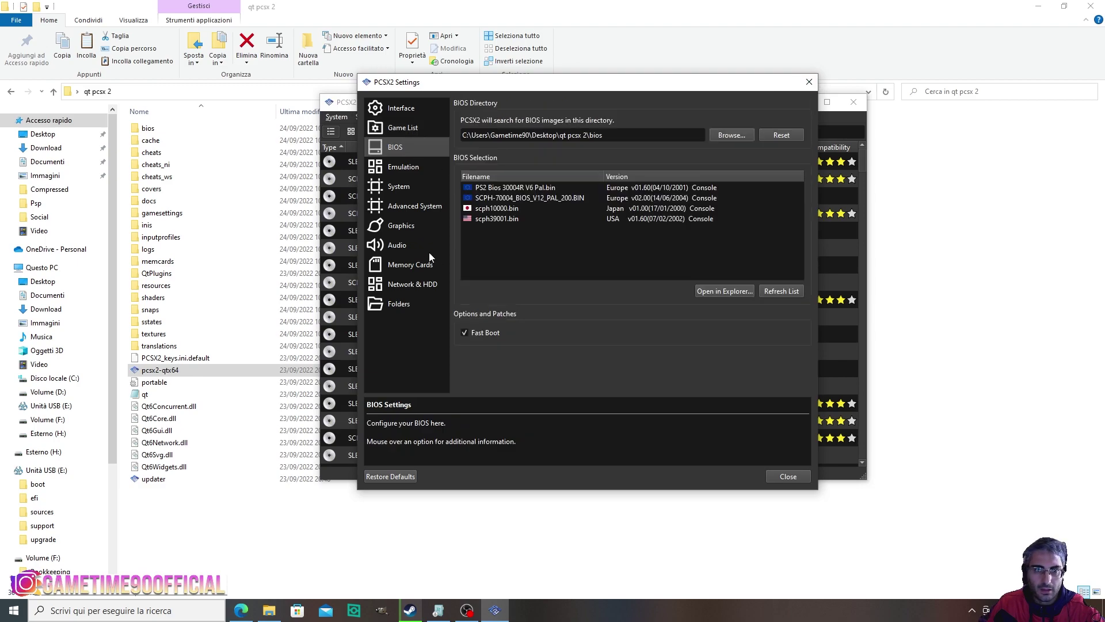
Set the emulation Normal Speed to 120% [72 FPS (NTSC) / 60 FPS (PAL)], and switch Enable Widescreen Patches on and back off
left_click(410, 168)
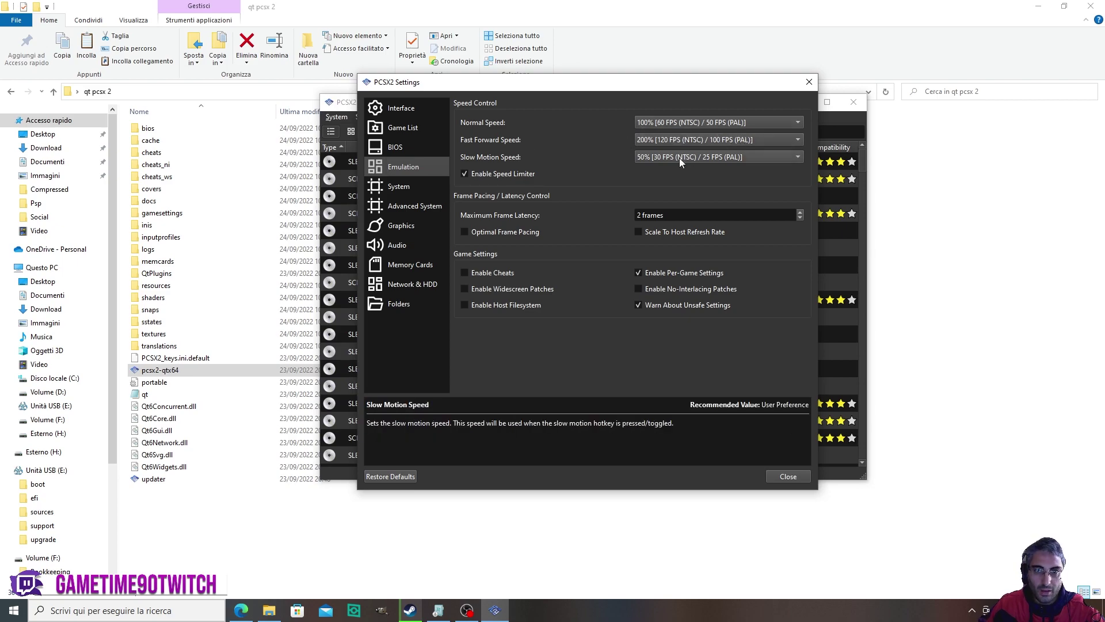
left_click(707, 121)
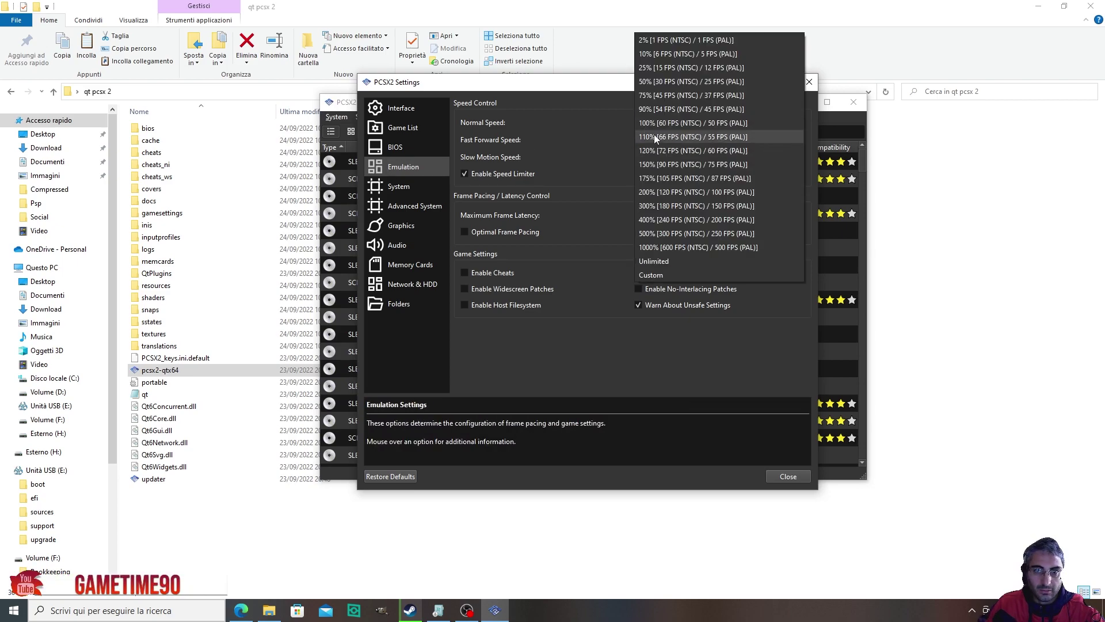
left_click(742, 152)
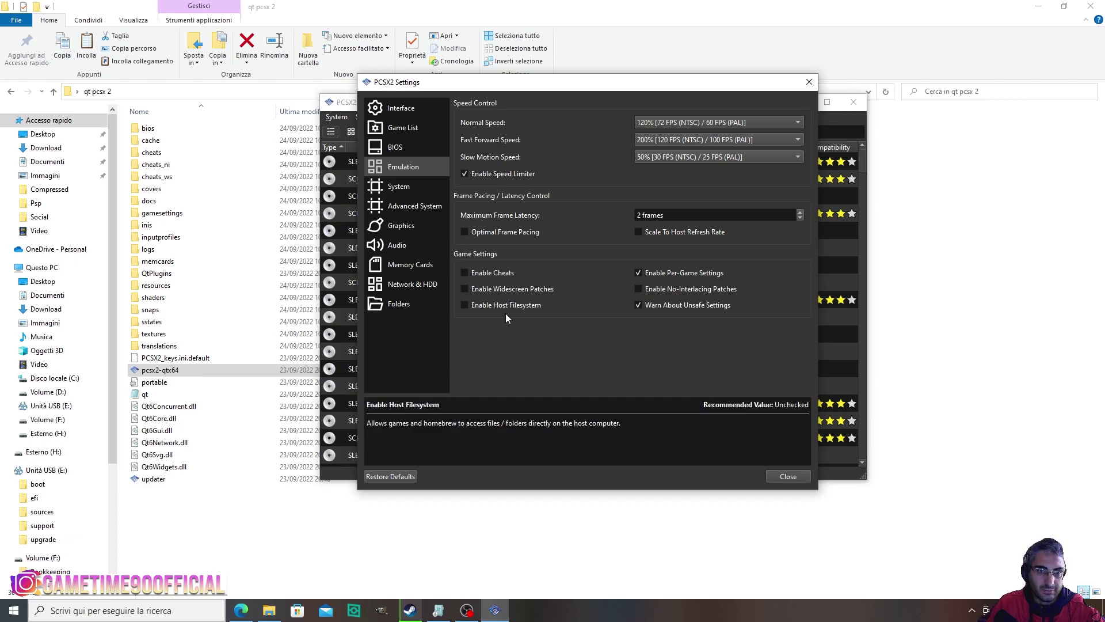
left_click(516, 290)
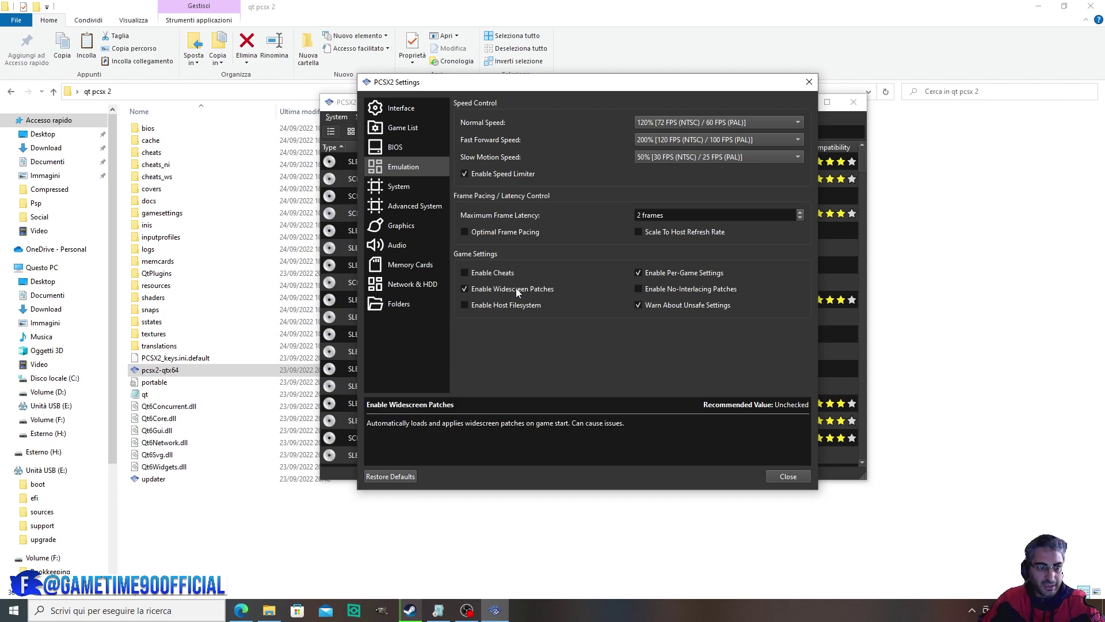
left_click(517, 290)
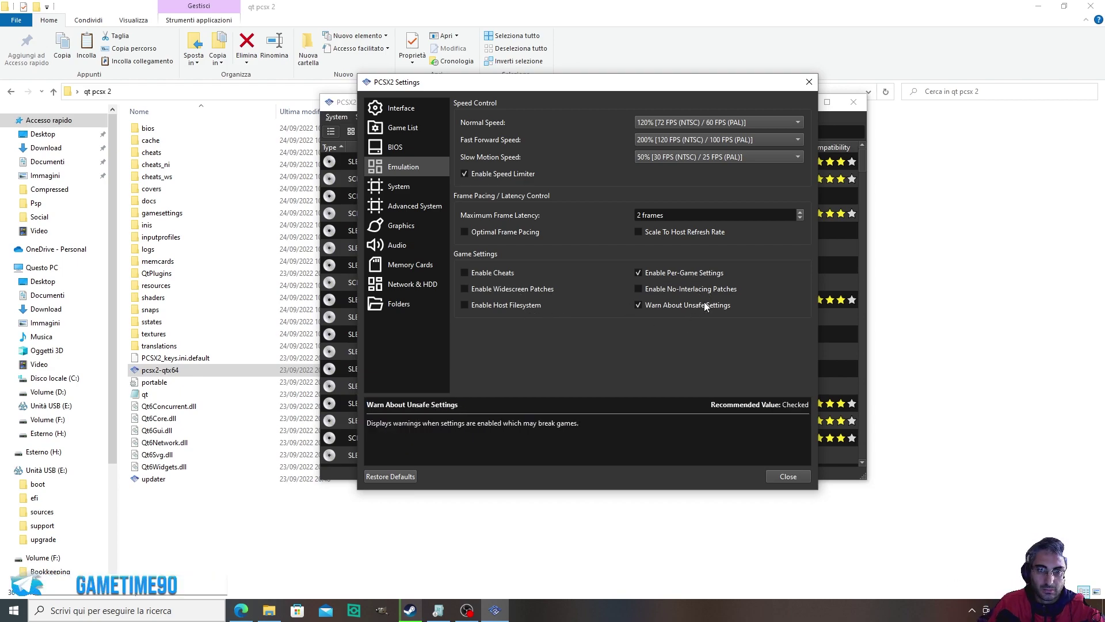
Review the System settings, examining the EmotionEngine Rounding Mode and Cycle Skip choices while keeping Chop / Zero (Default) and None
left_click(397, 187)
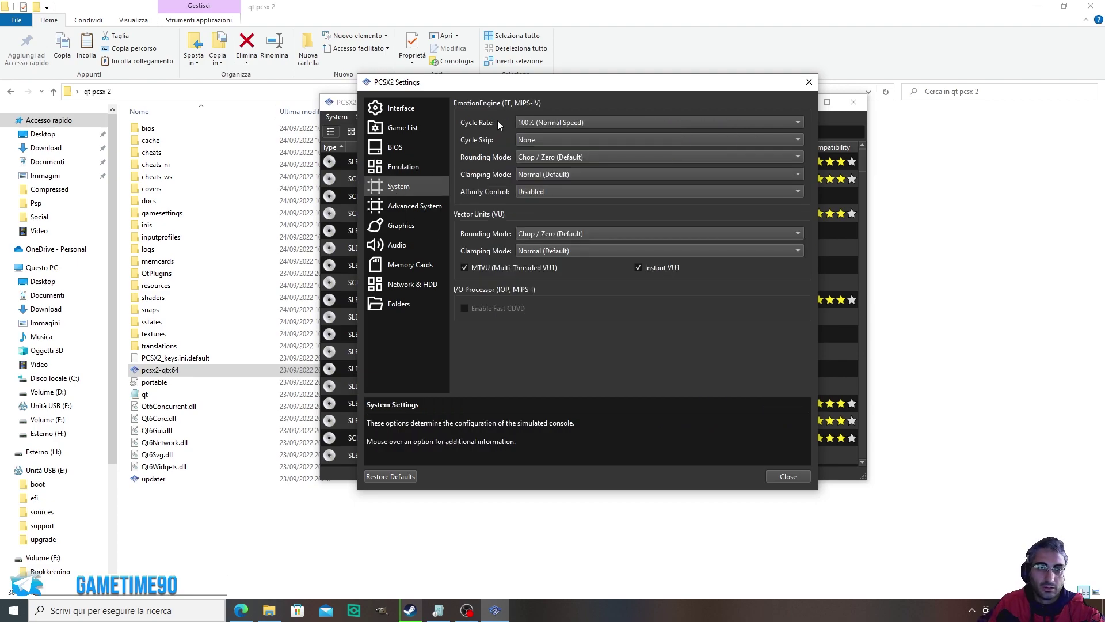
mouse_move(504, 142)
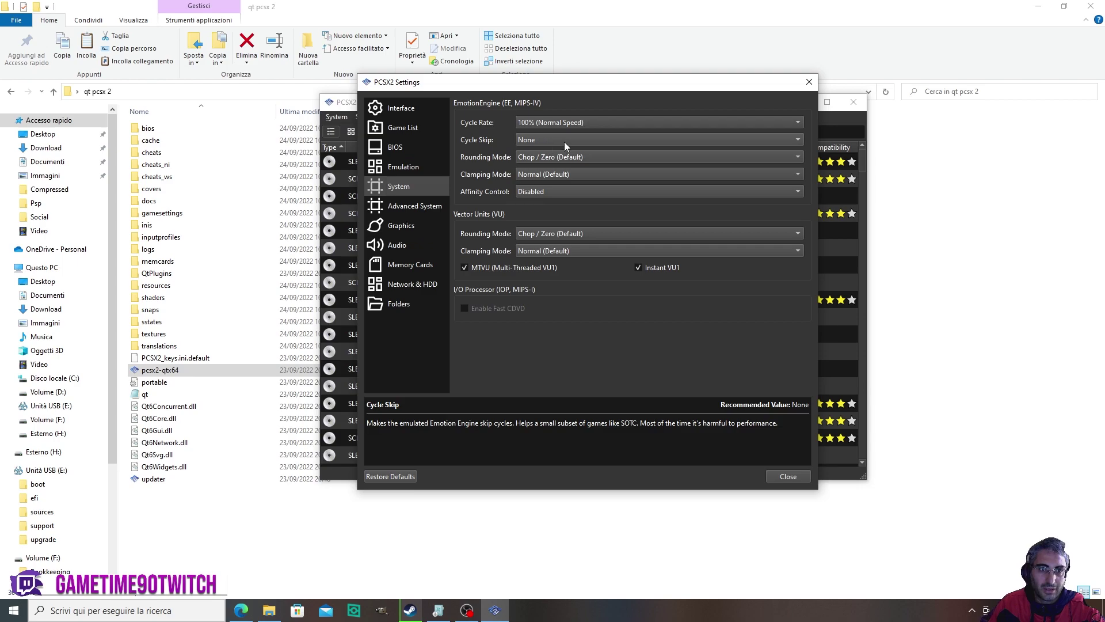
left_click(572, 164)
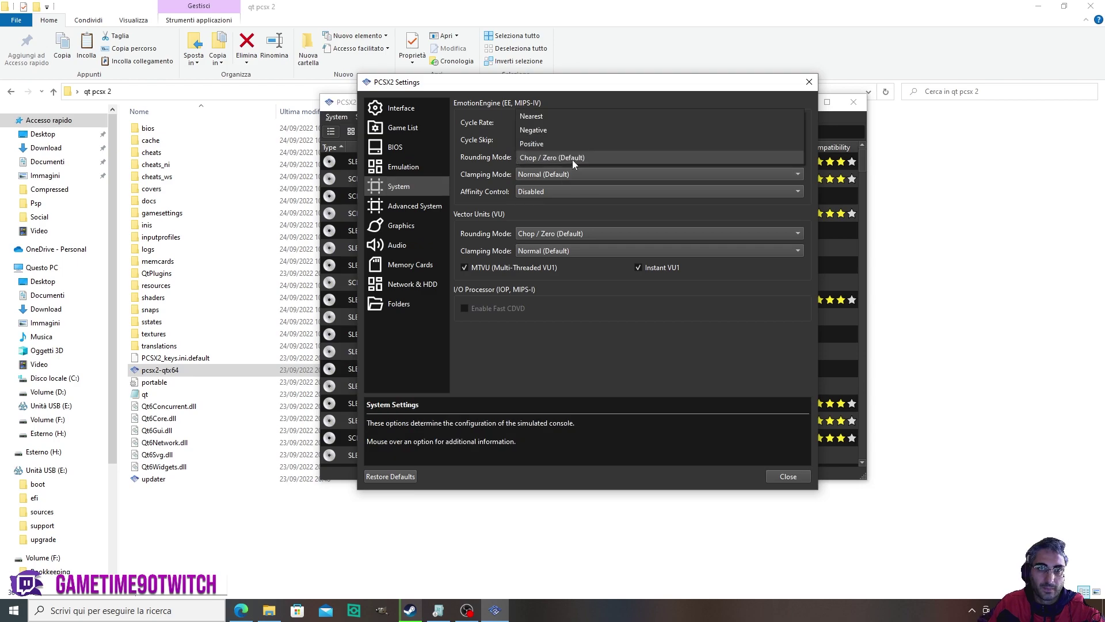
left_click(572, 160)
left_click(551, 140)
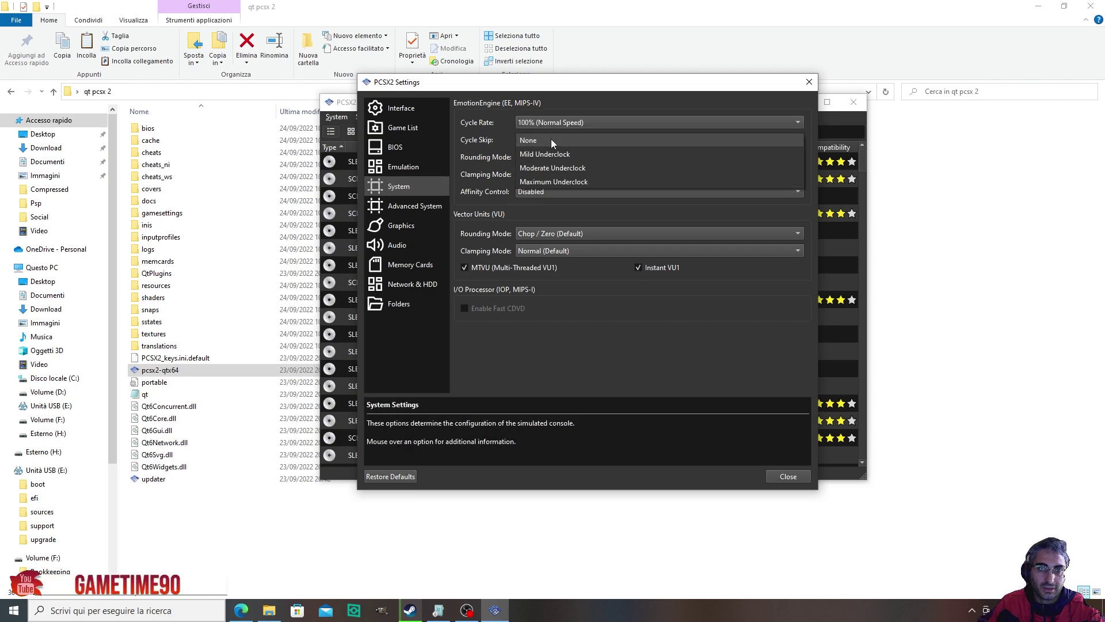
left_click(551, 139)
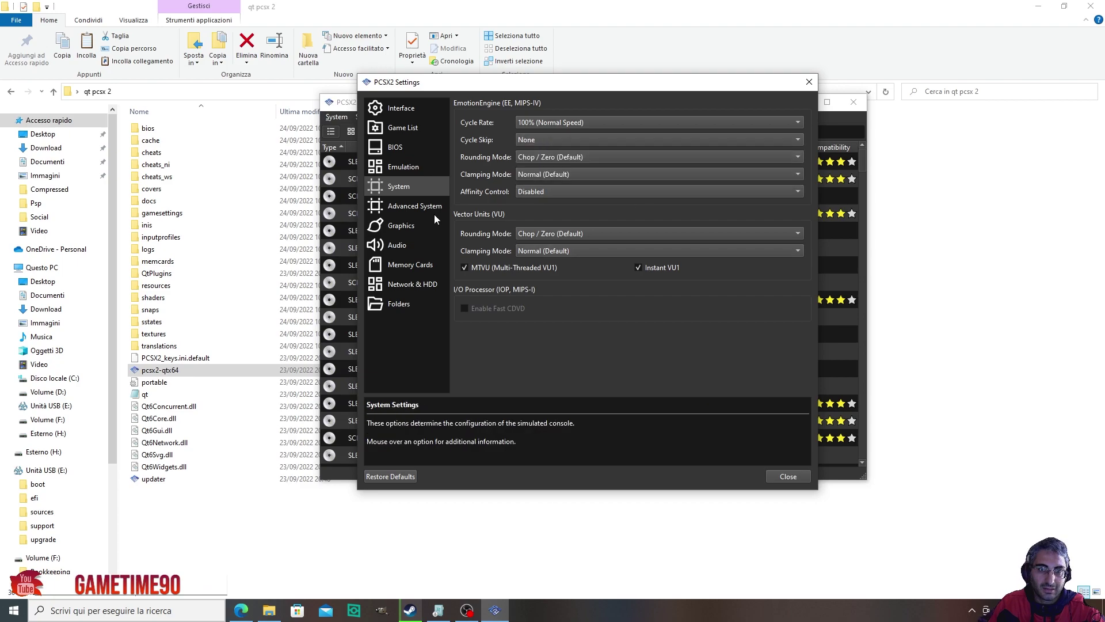
Examine the Advanced System page and the Graphics display settings, including the Fullscreen Mode, Aspect Ratio and FMV Aspect Ratio choices
left_click(416, 207)
left_click(410, 228)
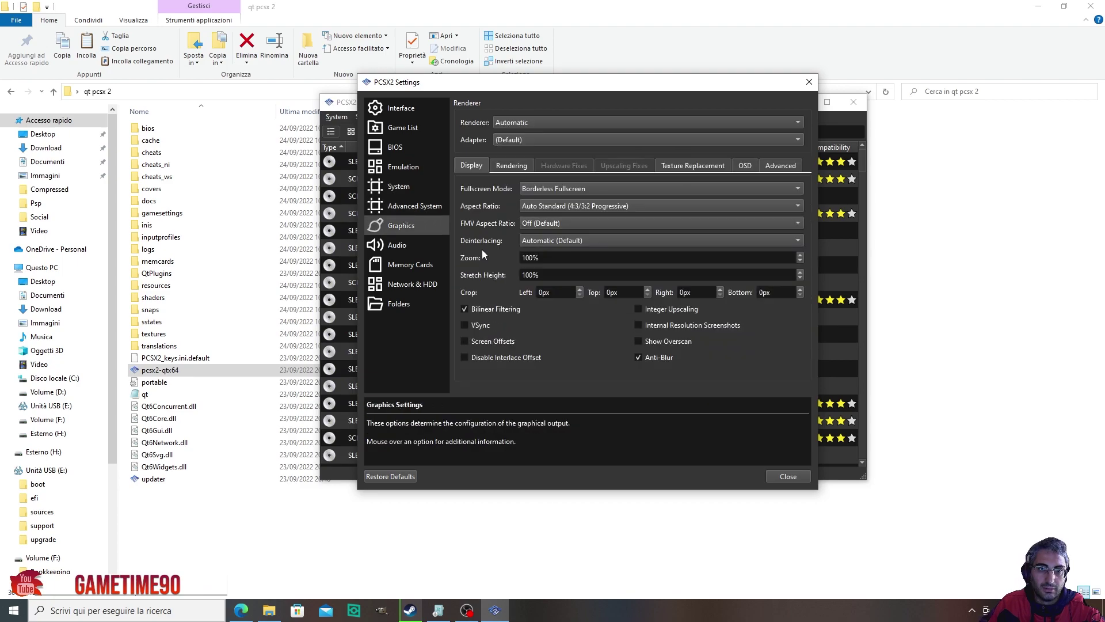
left_click(586, 192)
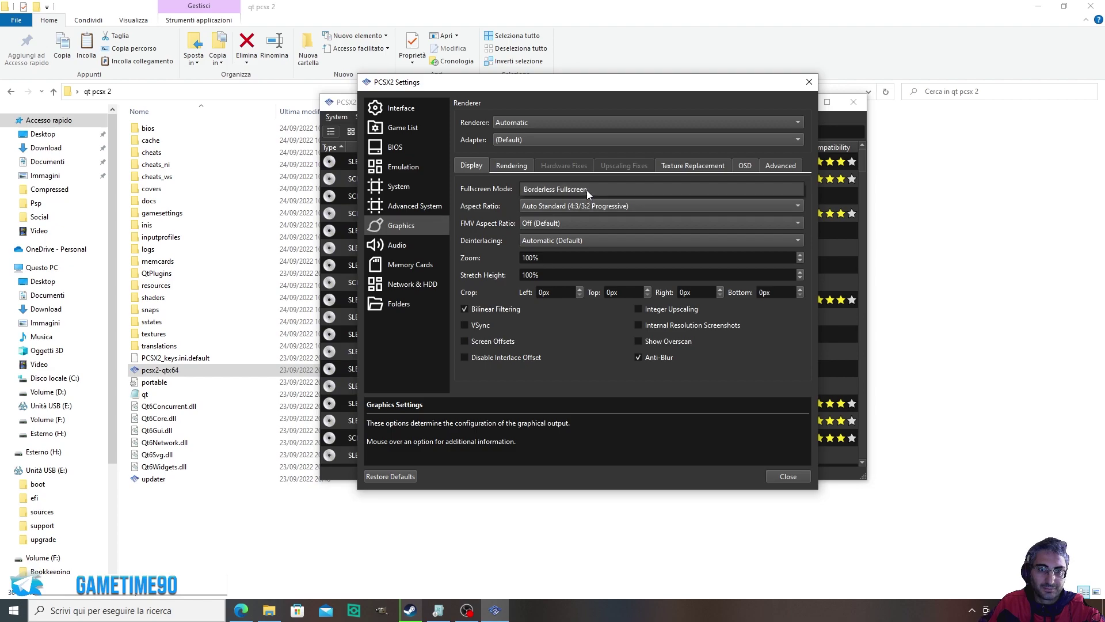
left_click(586, 190)
left_click(610, 209)
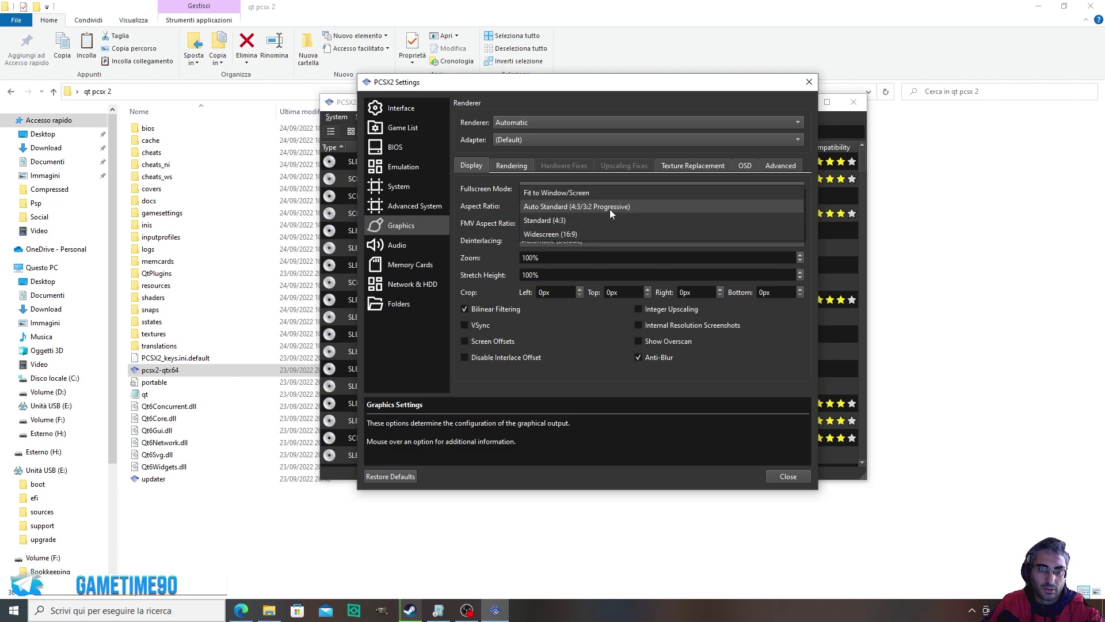
left_click(592, 307)
left_click(574, 224)
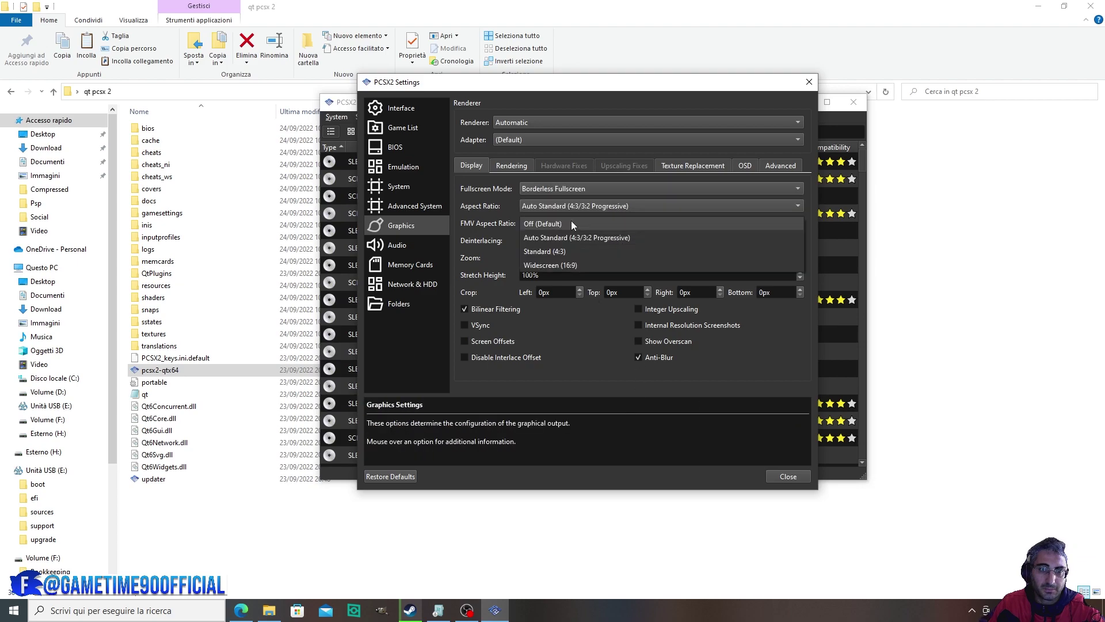
left_click(571, 222)
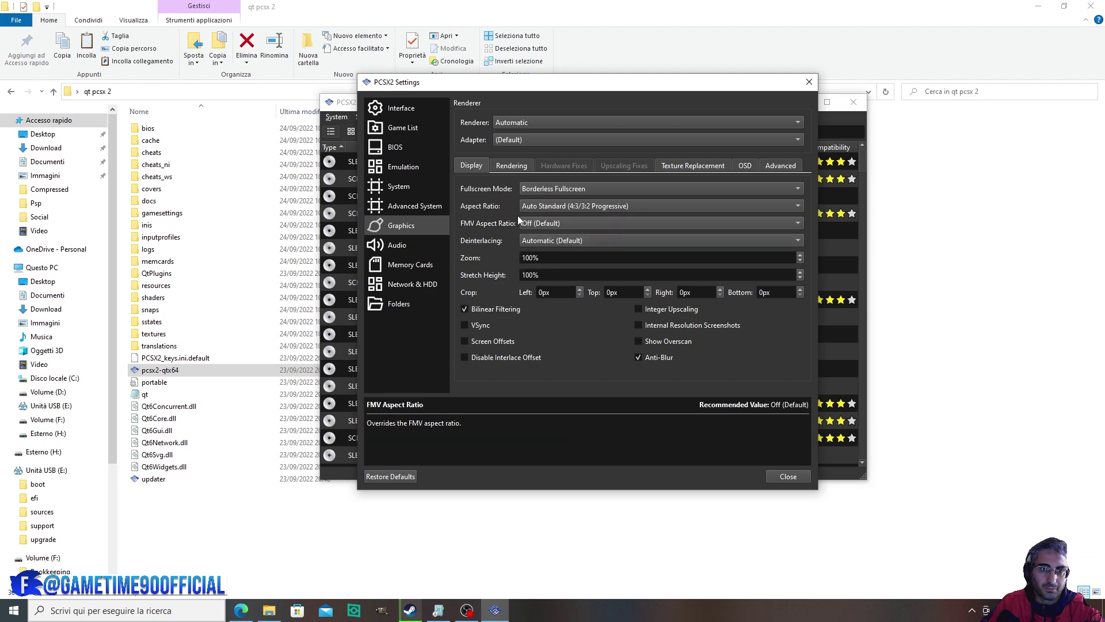
left_click(578, 222)
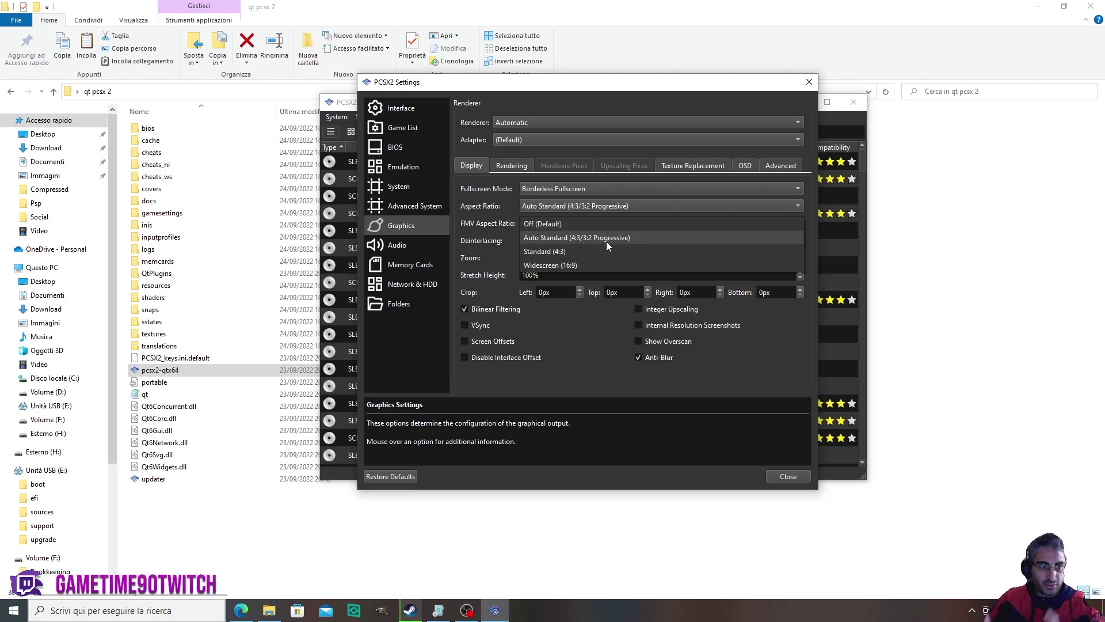
left_click(642, 381)
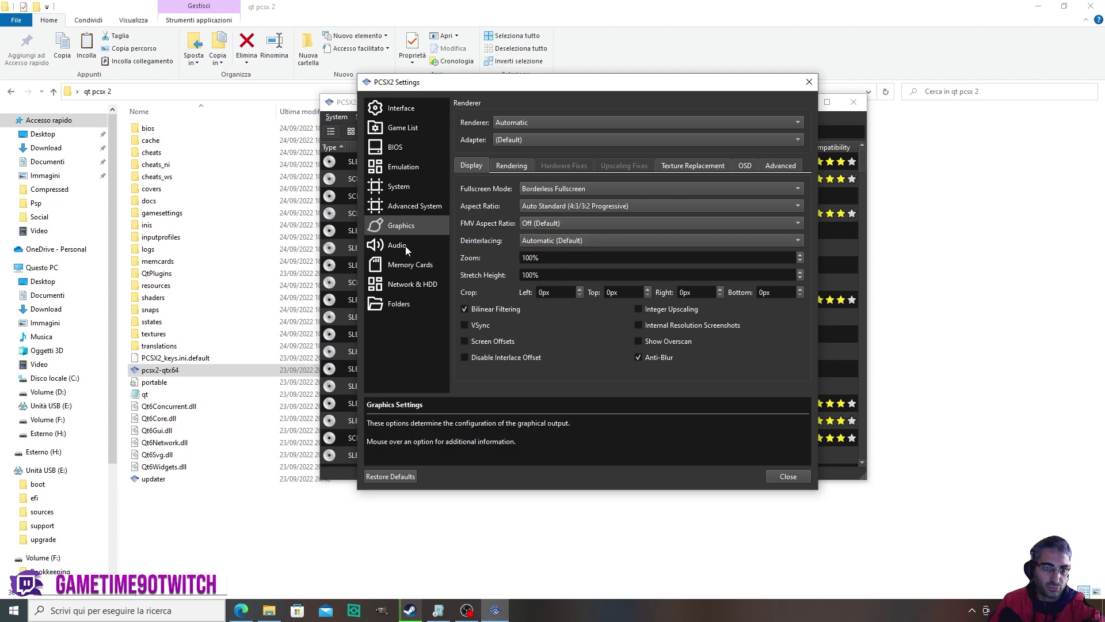
Review the Audio, Memory Cards and Network & HDD settings, opening and cancelling the memory card folder selection
left_click(389, 247)
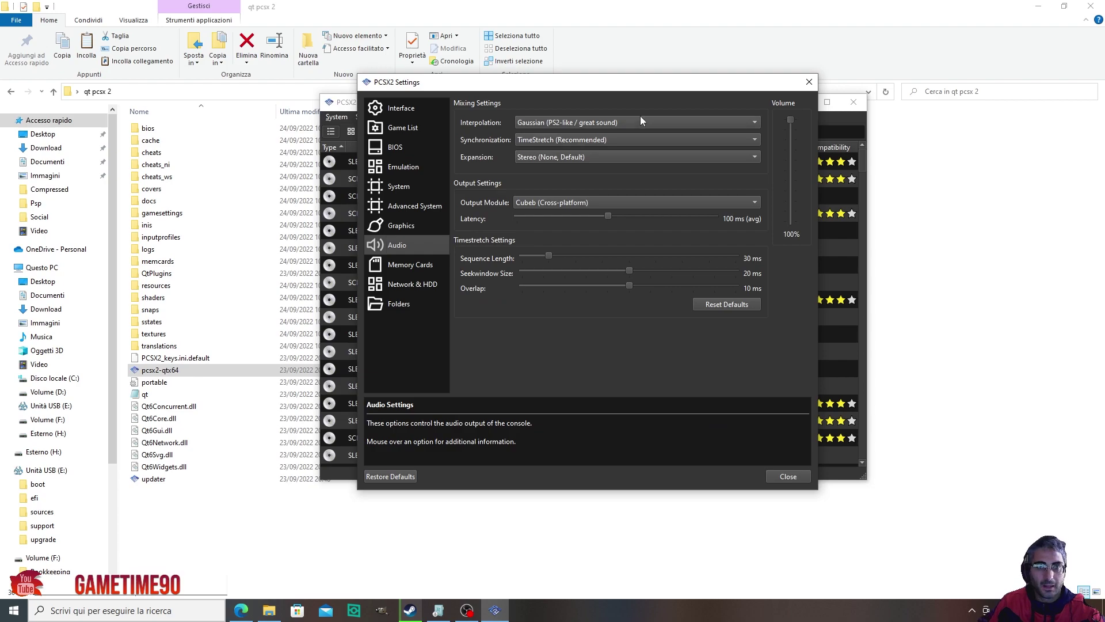
left_click(408, 265)
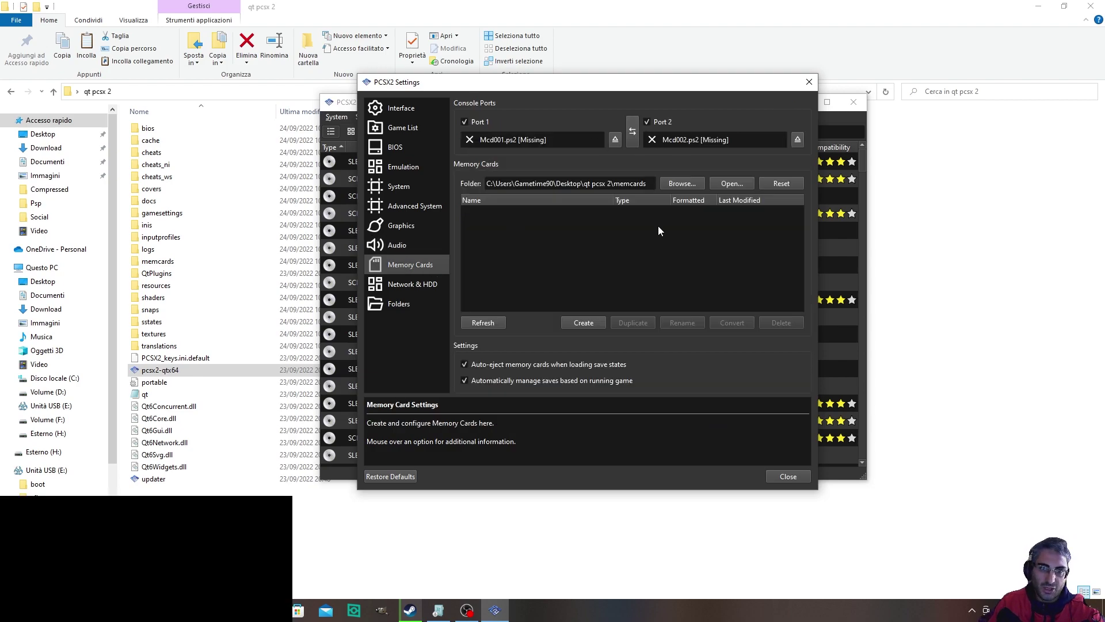
left_click(693, 185)
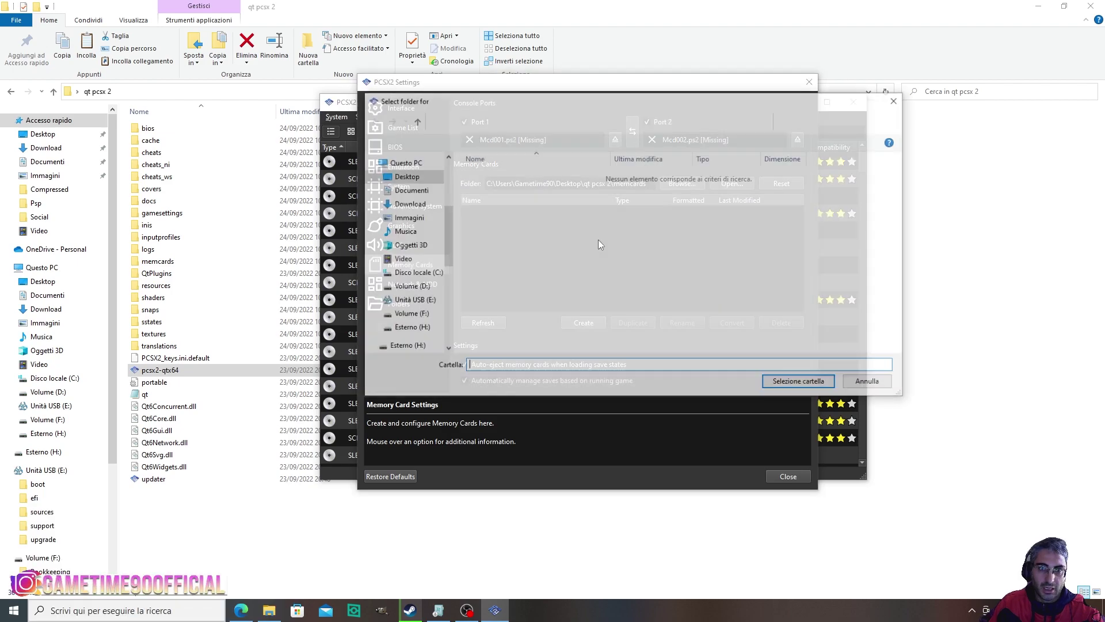
left_click(896, 100)
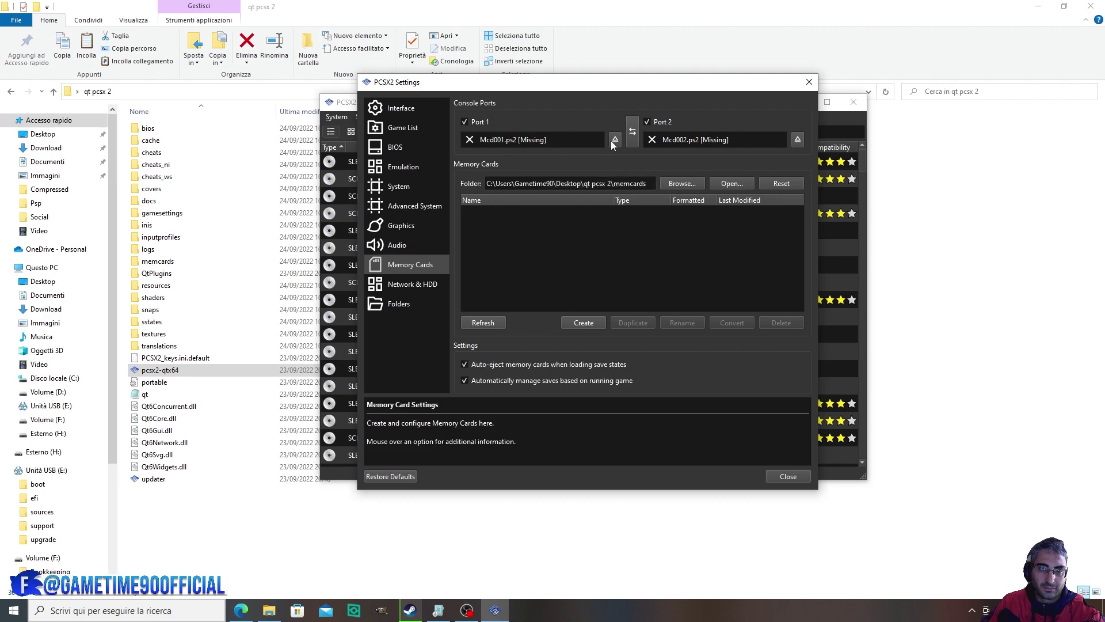
left_click(407, 283)
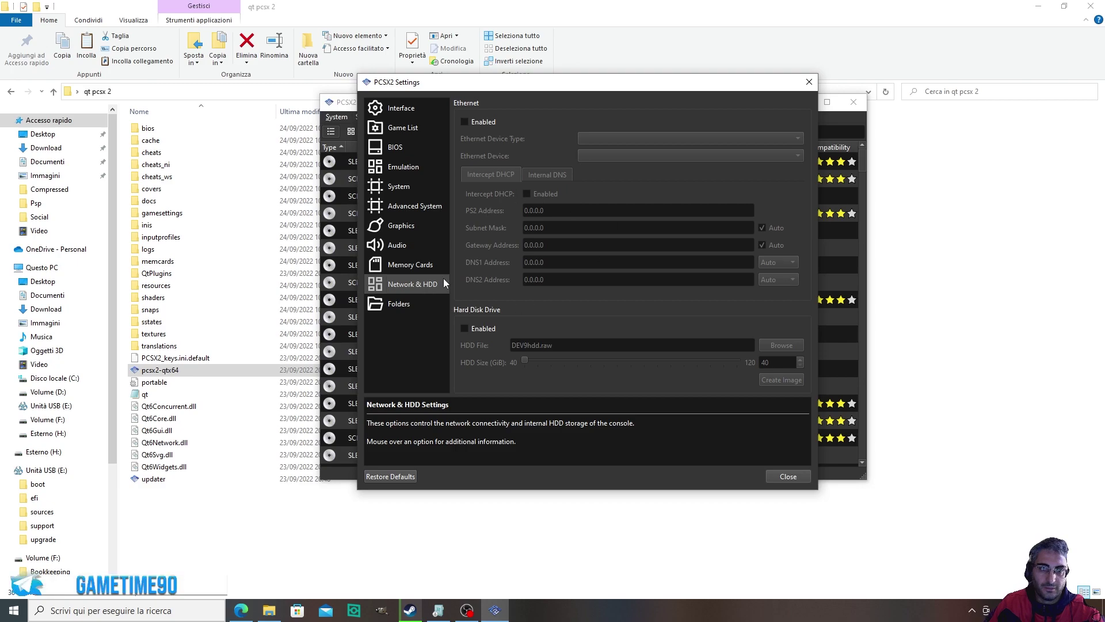
Examine the cache, covers, snapshots and save states directories in the Folders settings, opening and cancelling the covers folder selection
left_click(424, 305)
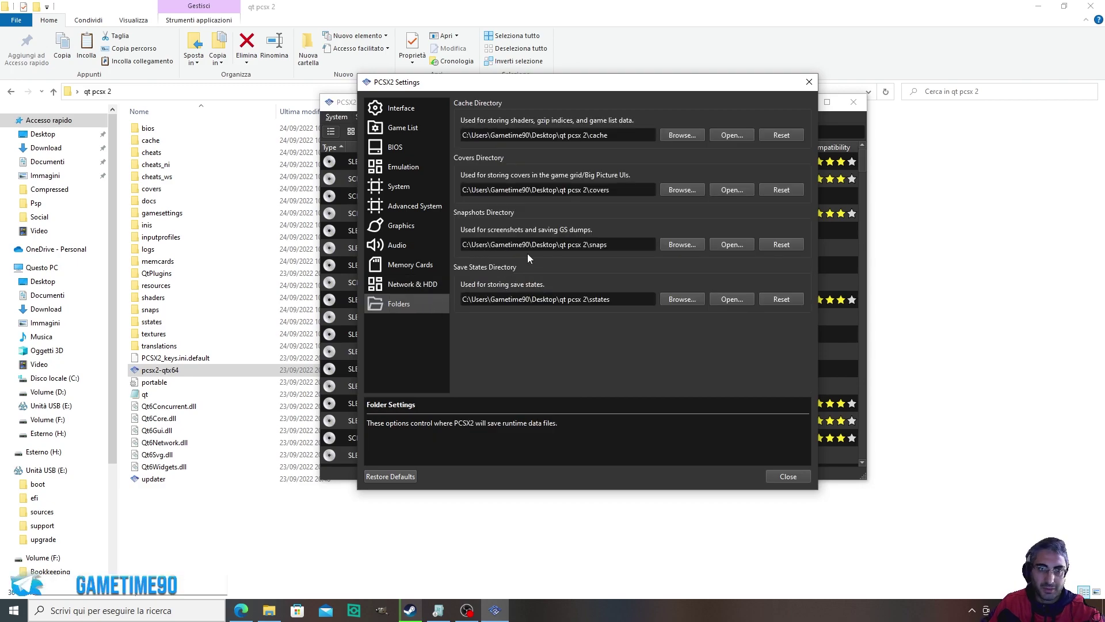
left_click_drag(627, 135, 508, 136)
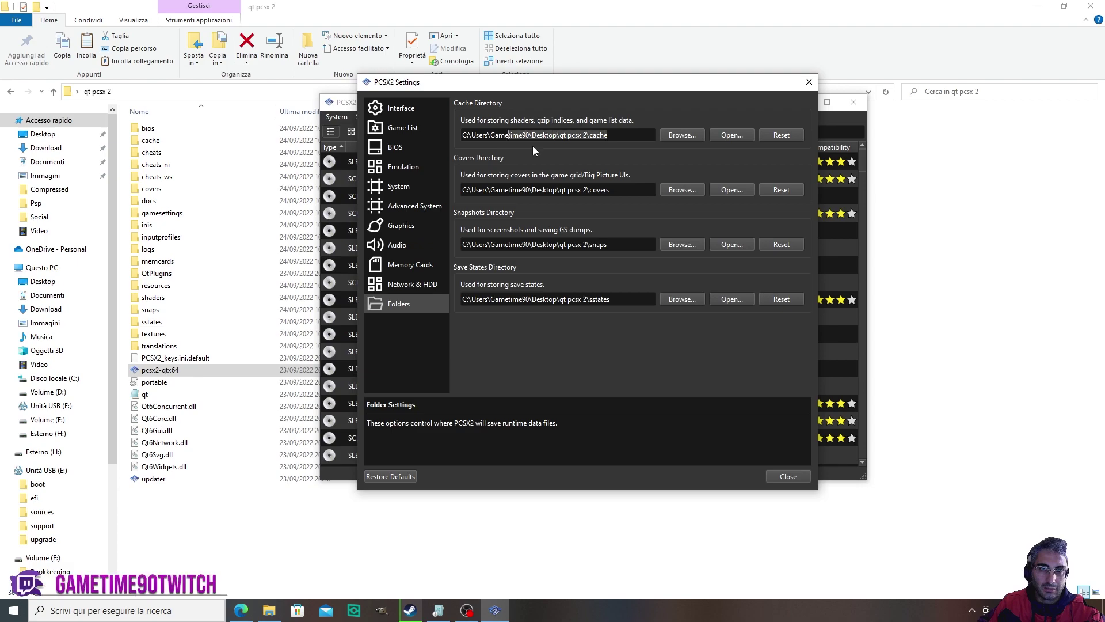
left_click(624, 299)
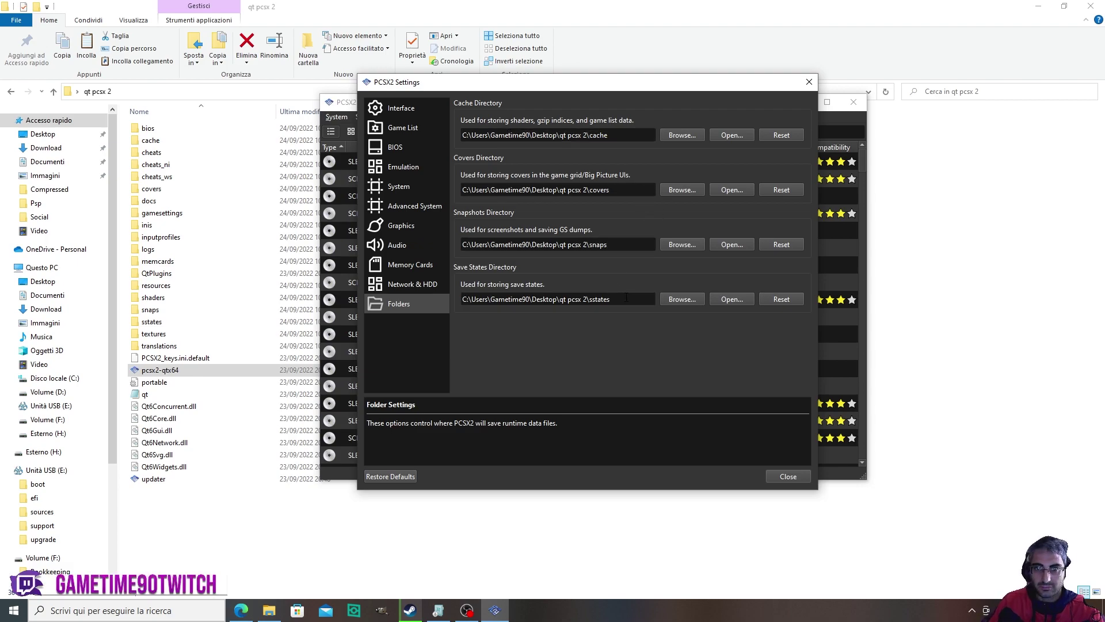
left_click(631, 192)
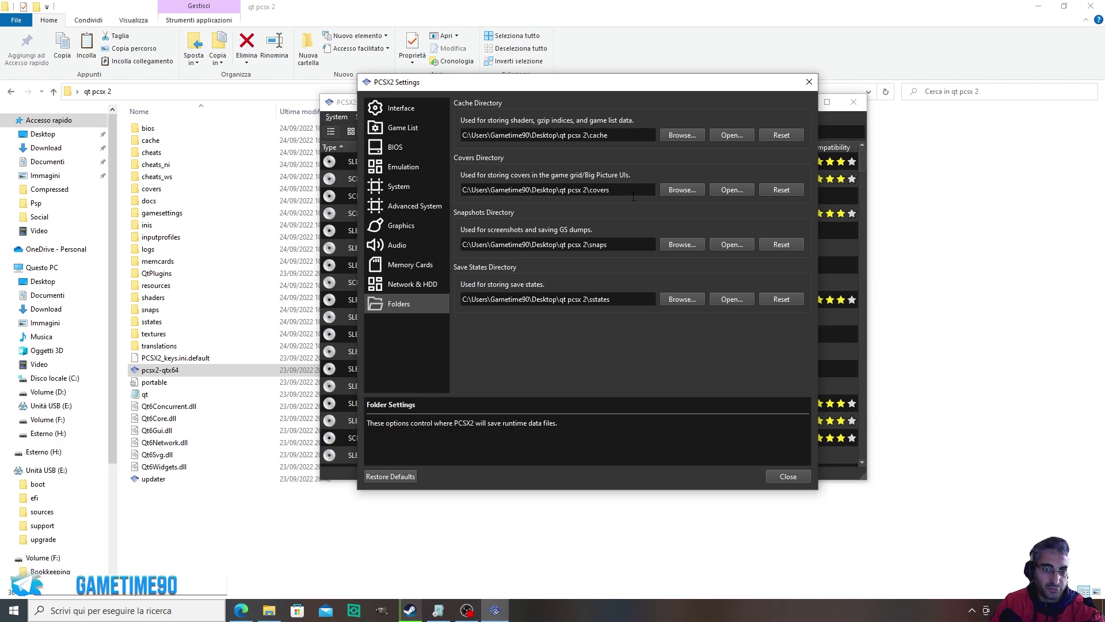
left_click(682, 190)
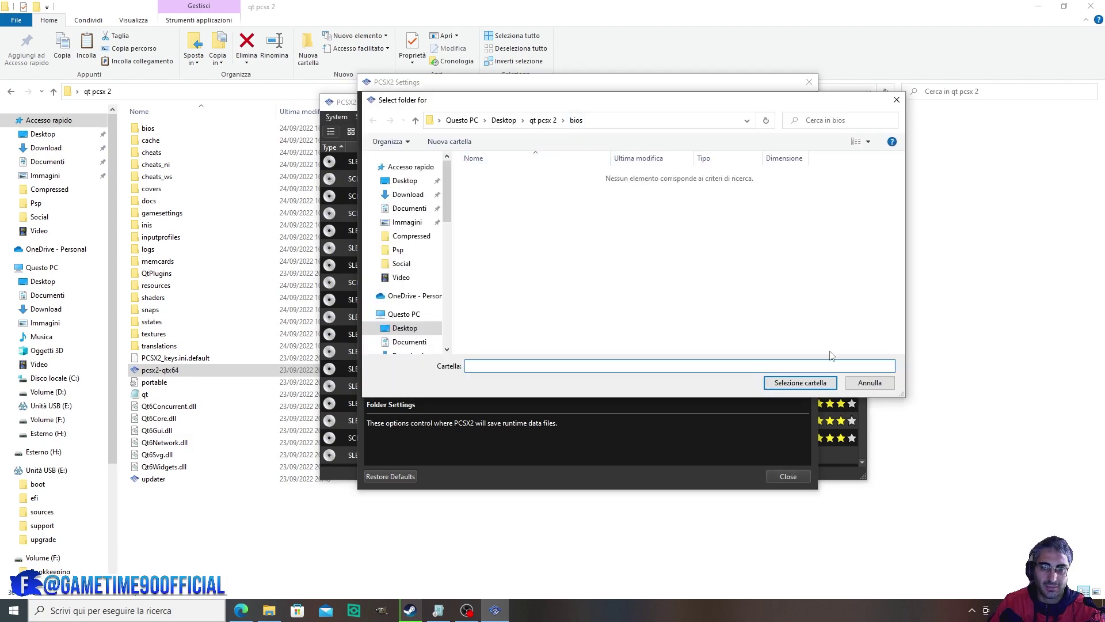
left_click(869, 382)
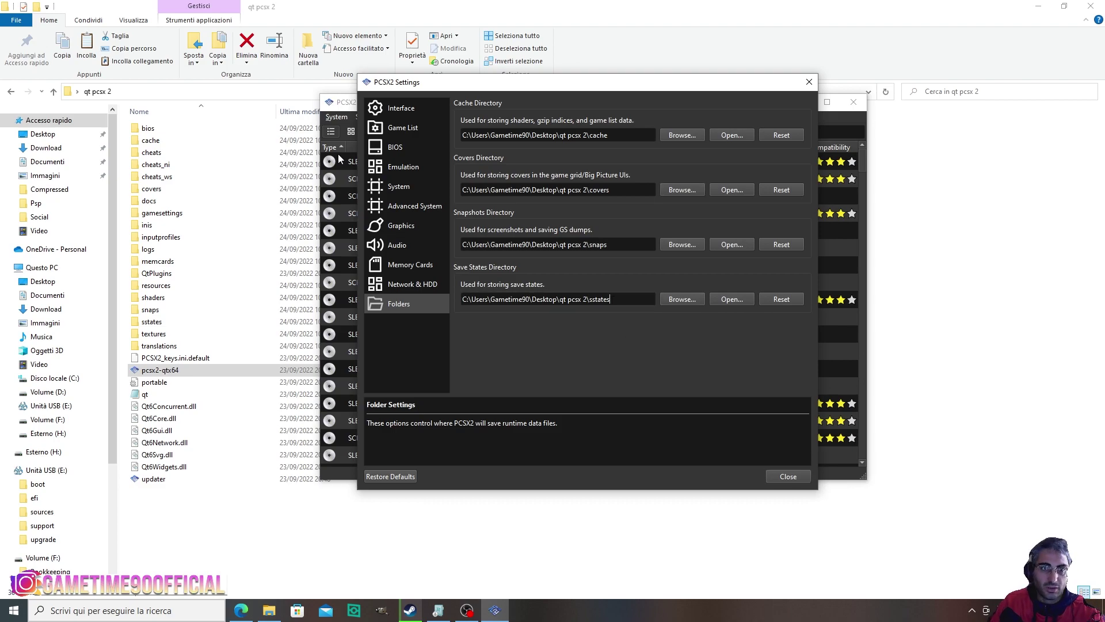
Enable GPU Palette Conversion and Manual Hardware Renderer Fixes in the Graphics rendering settings
left_click(406, 147)
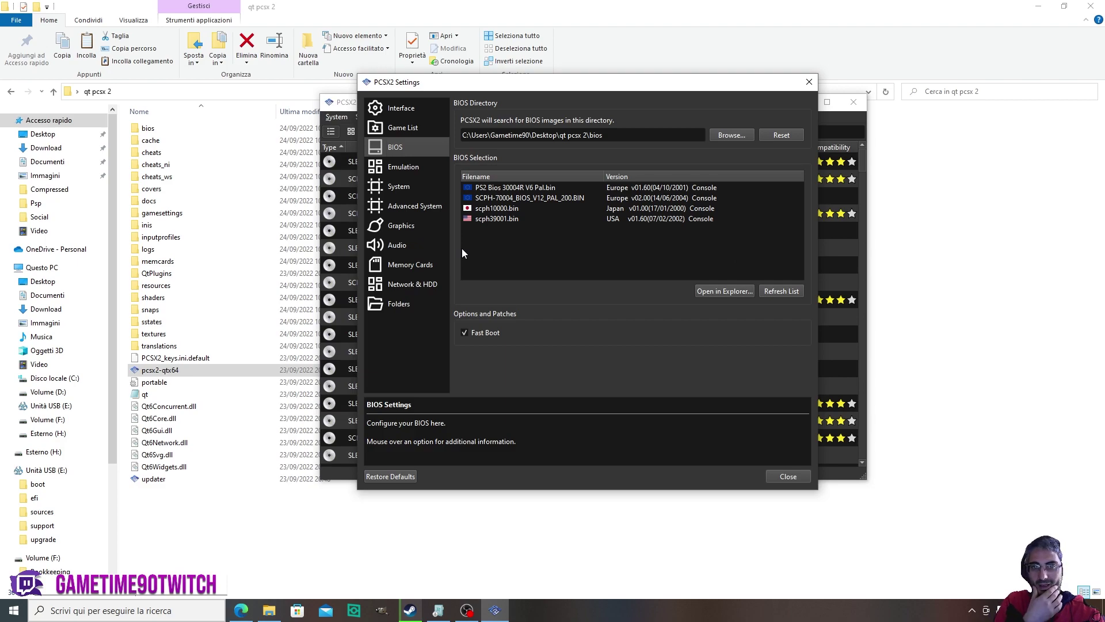
left_click(416, 230)
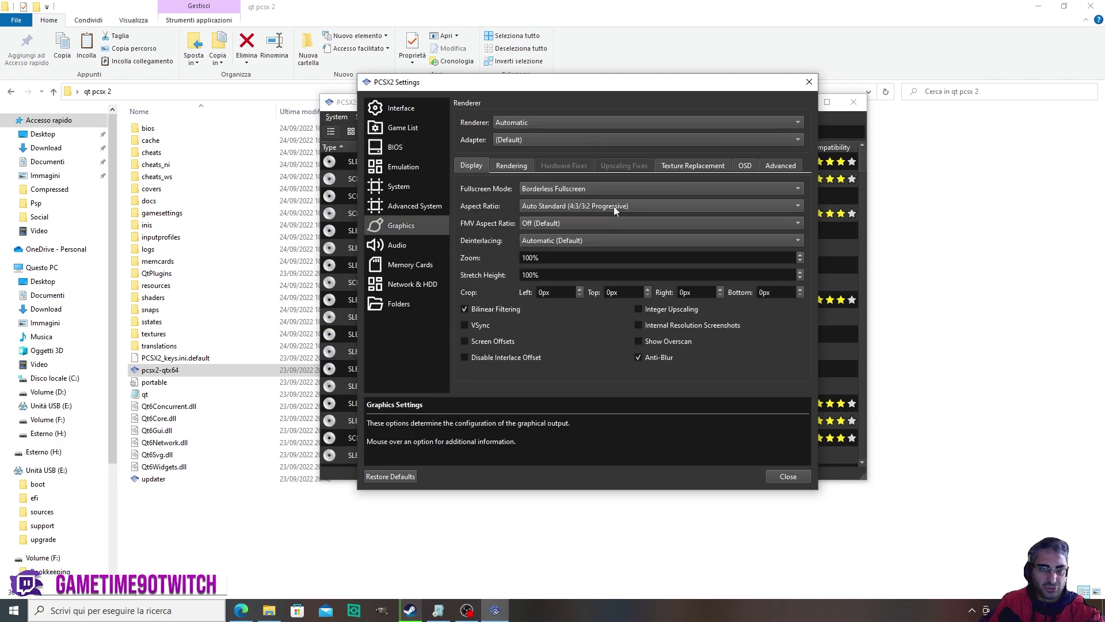
left_click(510, 167)
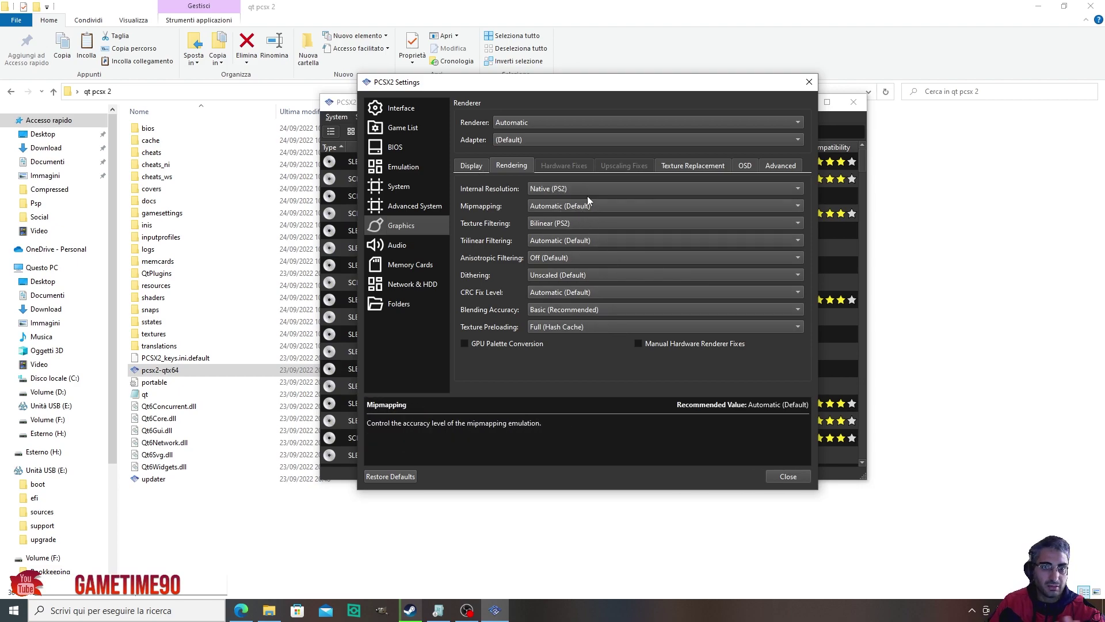
left_click(526, 344)
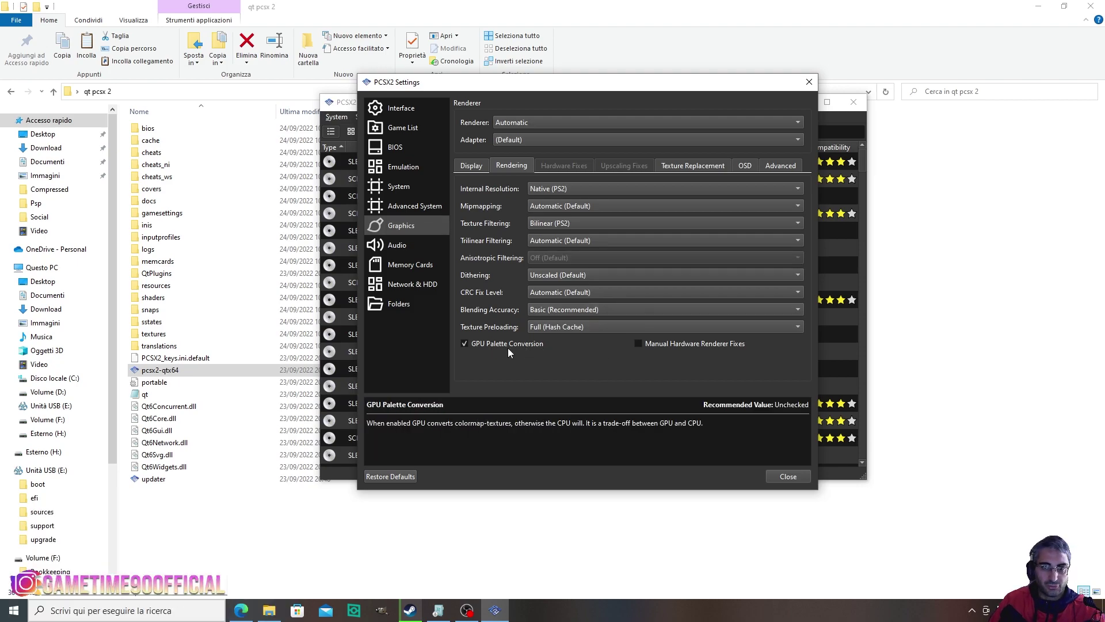
left_click(714, 344)
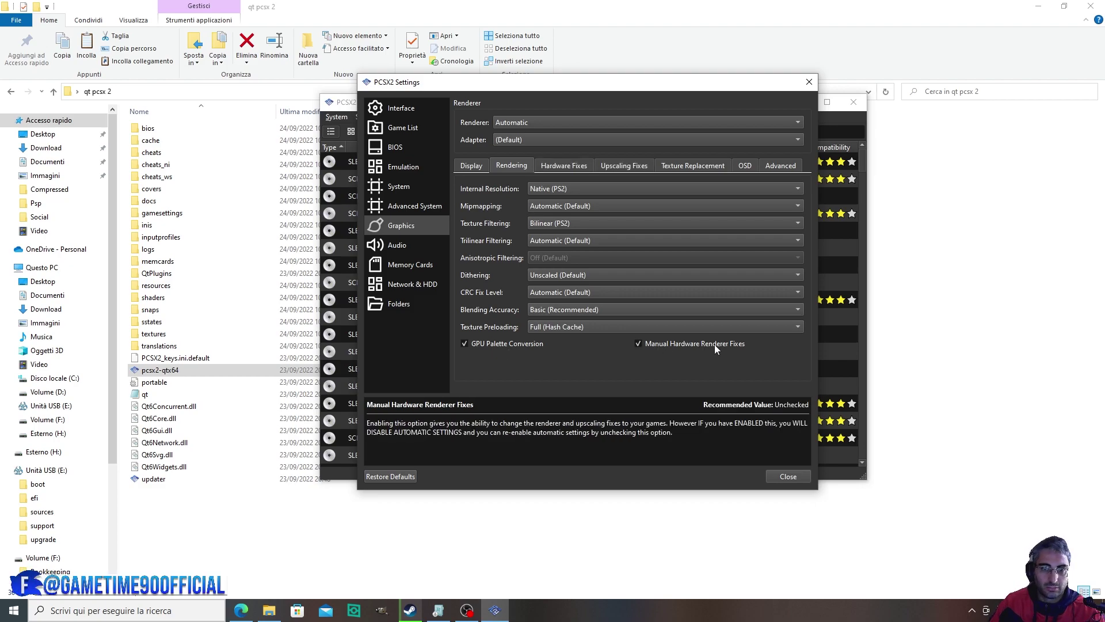
Examine the Hardware Fixes, Upscaling Fixes, Texture Replacement, OSD and Advanced graphics options, returning to the Rendering options
left_click(572, 164)
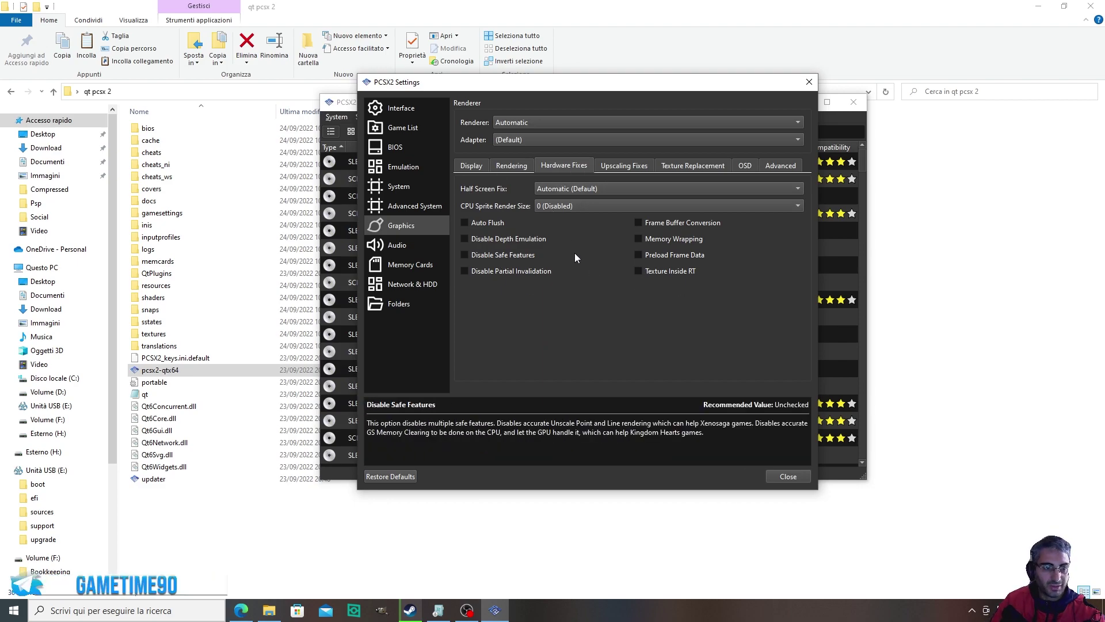
left_click(650, 167)
left_click(677, 167)
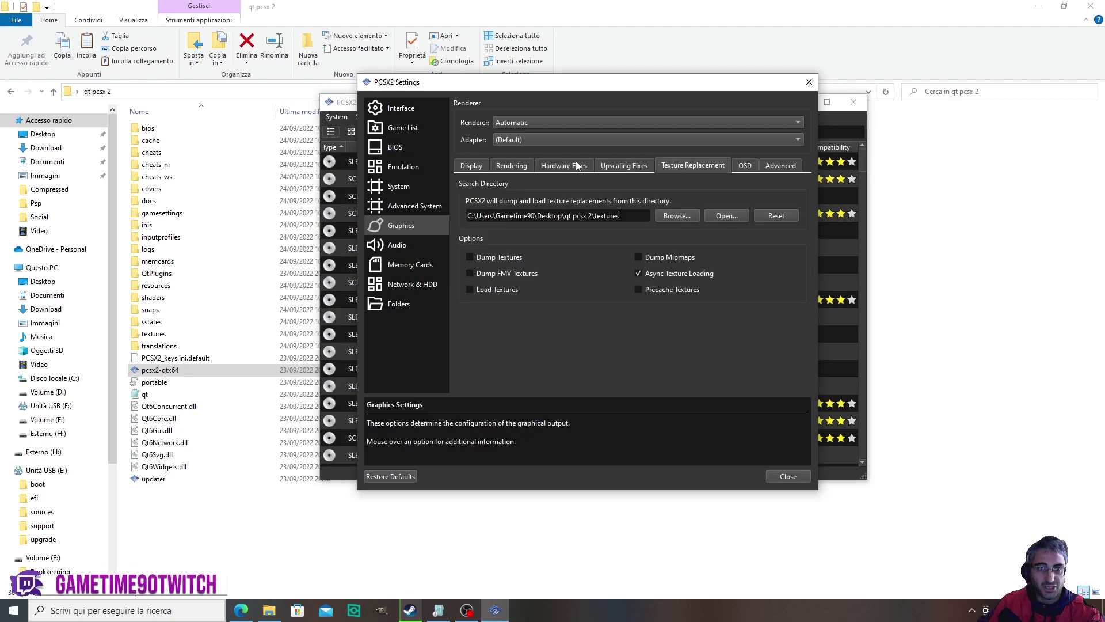
left_click(508, 167)
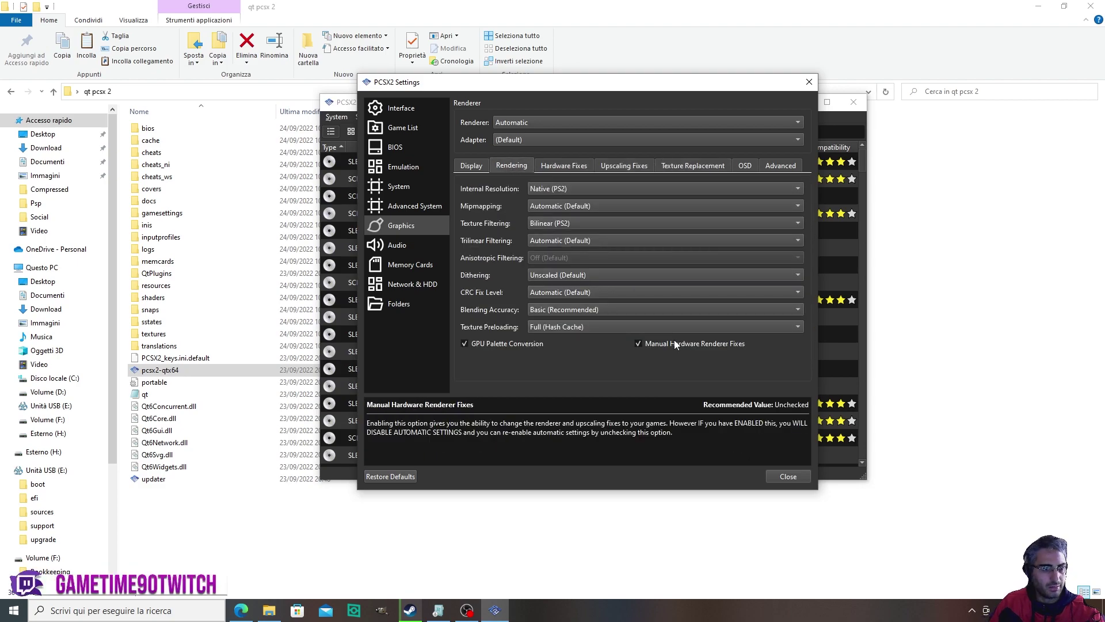
left_click(564, 165)
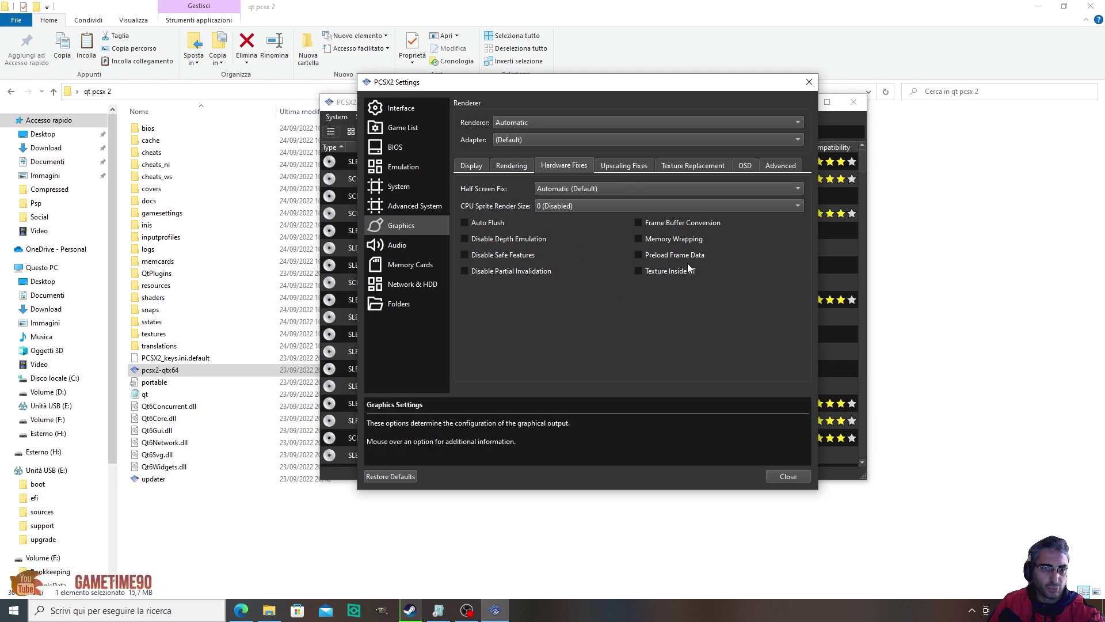
left_click(634, 167)
left_click(693, 166)
left_click(767, 166)
left_click(745, 166)
left_click(564, 166)
left_click(510, 166)
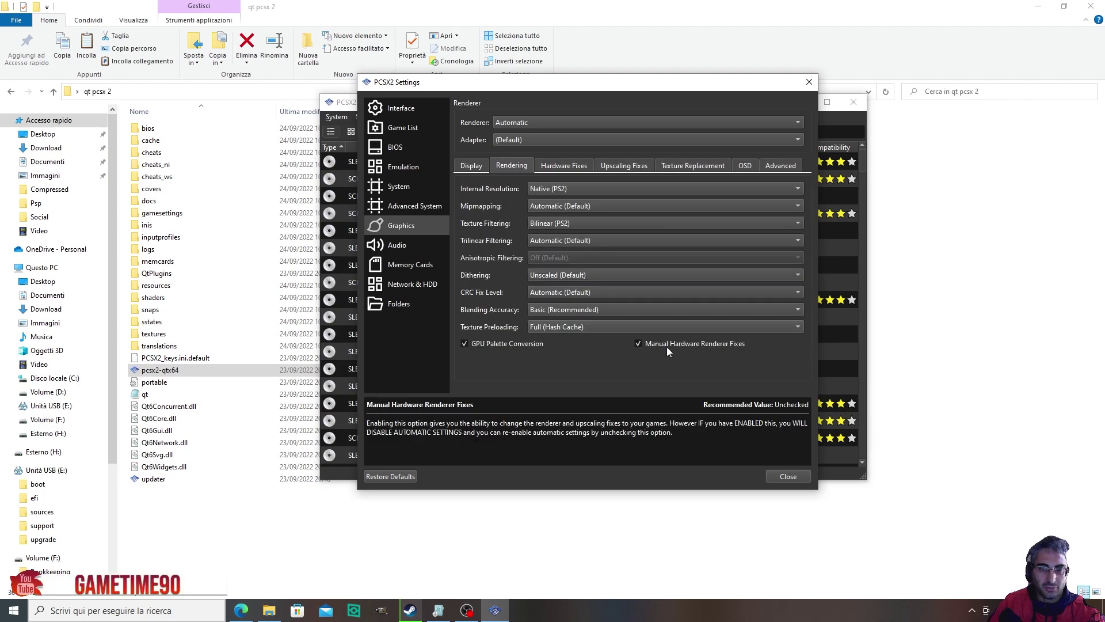
Close the global settings and review the Emulation, System, Advanced System, Audio and Network & HDD properties specific to Astérix & Obélix XXL
left_click(790, 476)
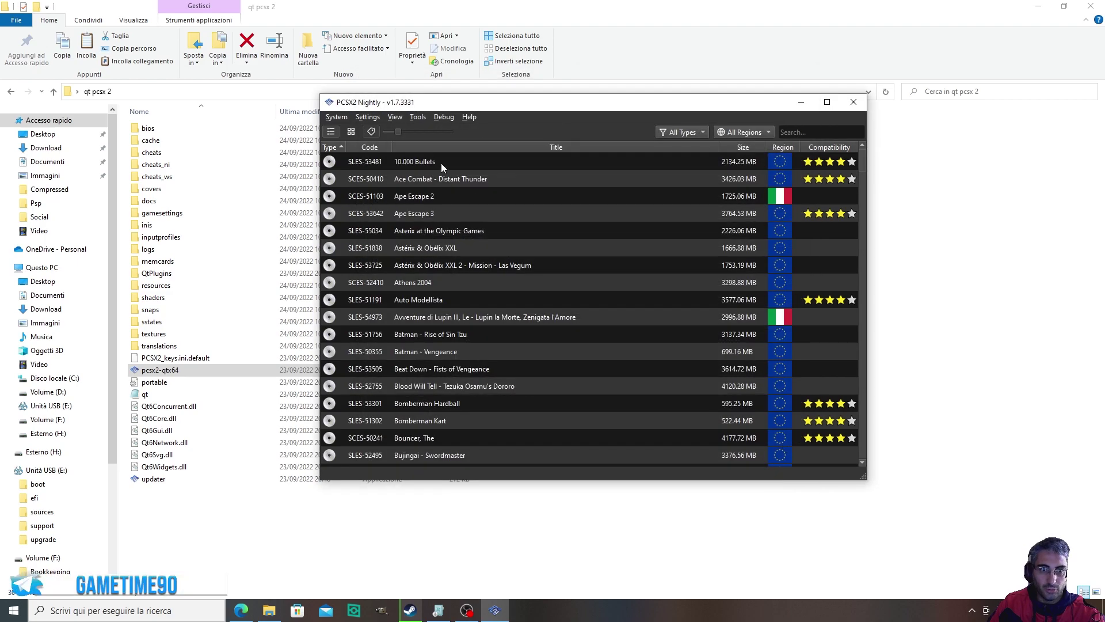
right_click(475, 242)
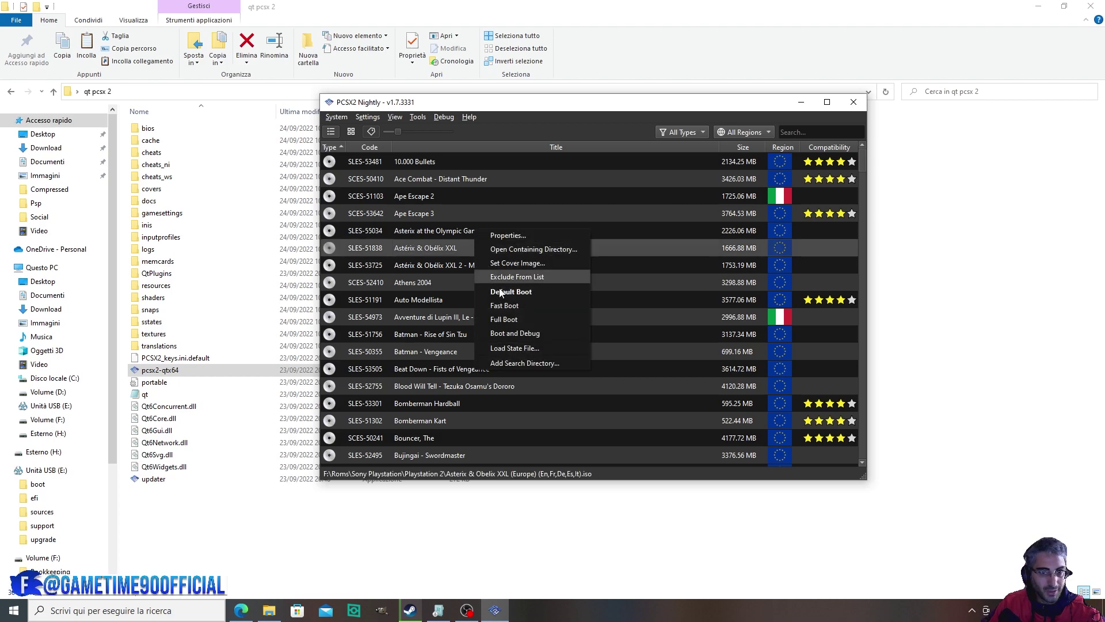
left_click(538, 236)
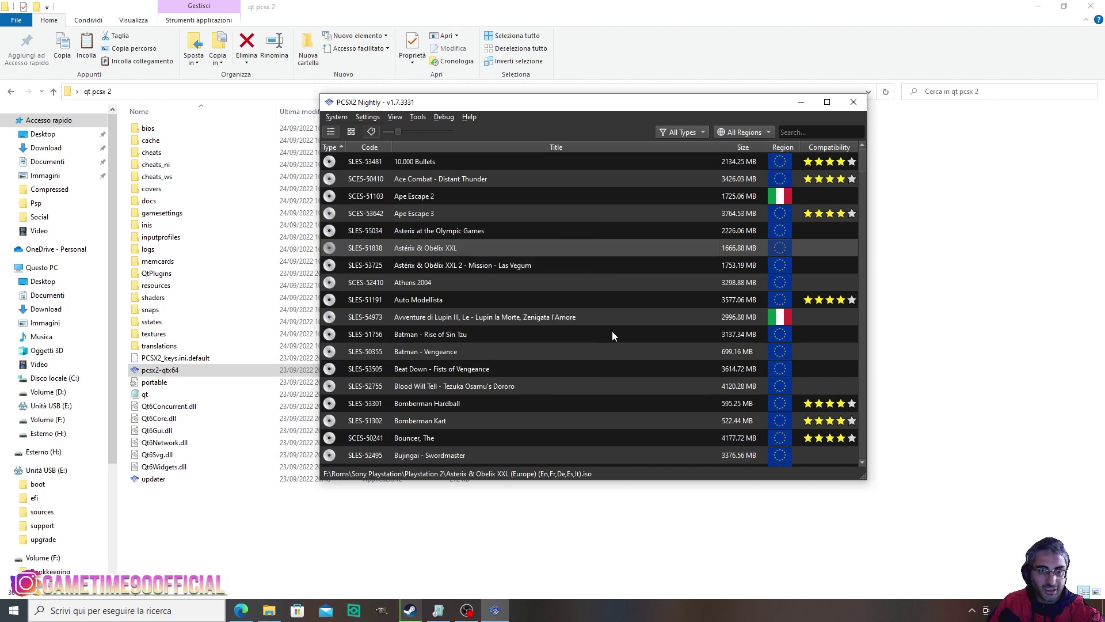
left_click(429, 127)
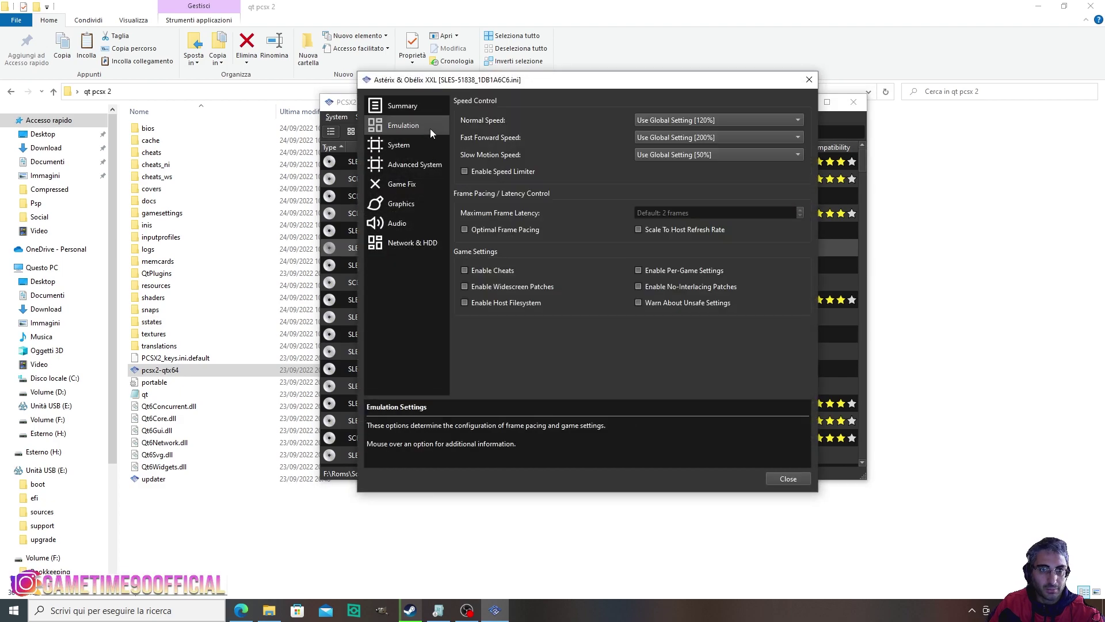
left_click(402, 145)
left_click(400, 165)
left_click(402, 223)
left_click(405, 241)
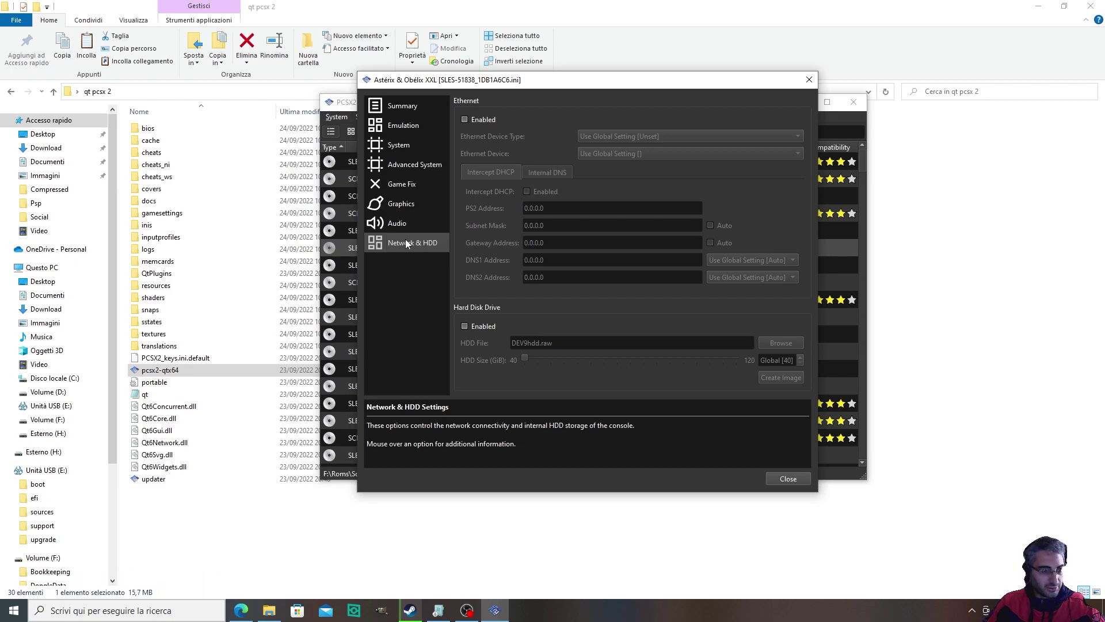
left_click(786, 479)
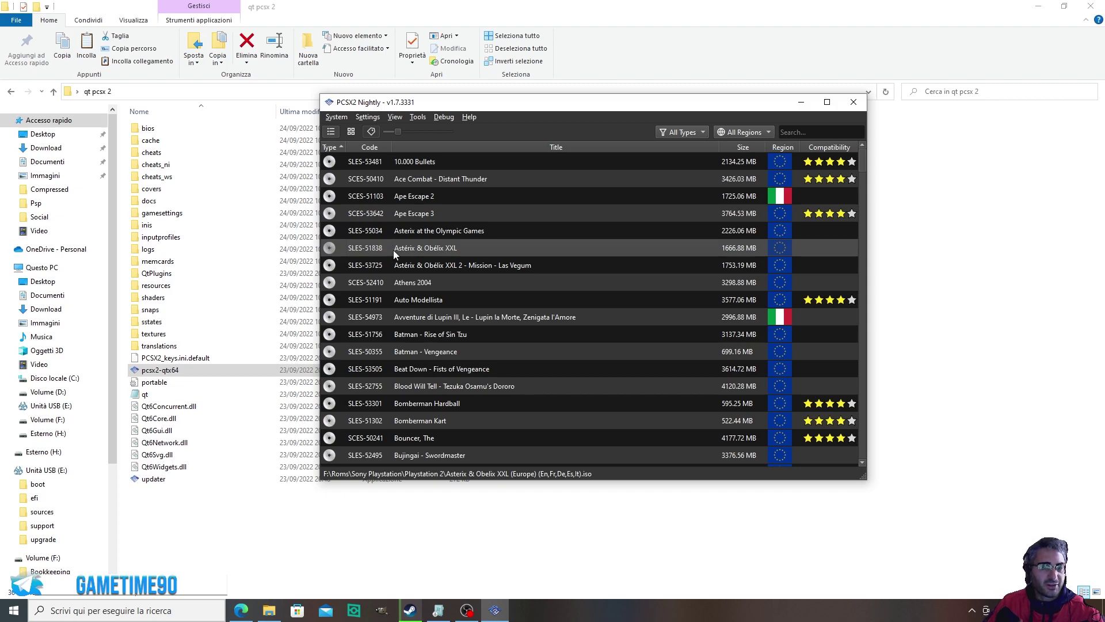
Configure controller port 1 as a DualShock 2, binding the D-pad and left analog directions to the SDL-0 gamepad's D-pad and left stick
left_click(368, 117)
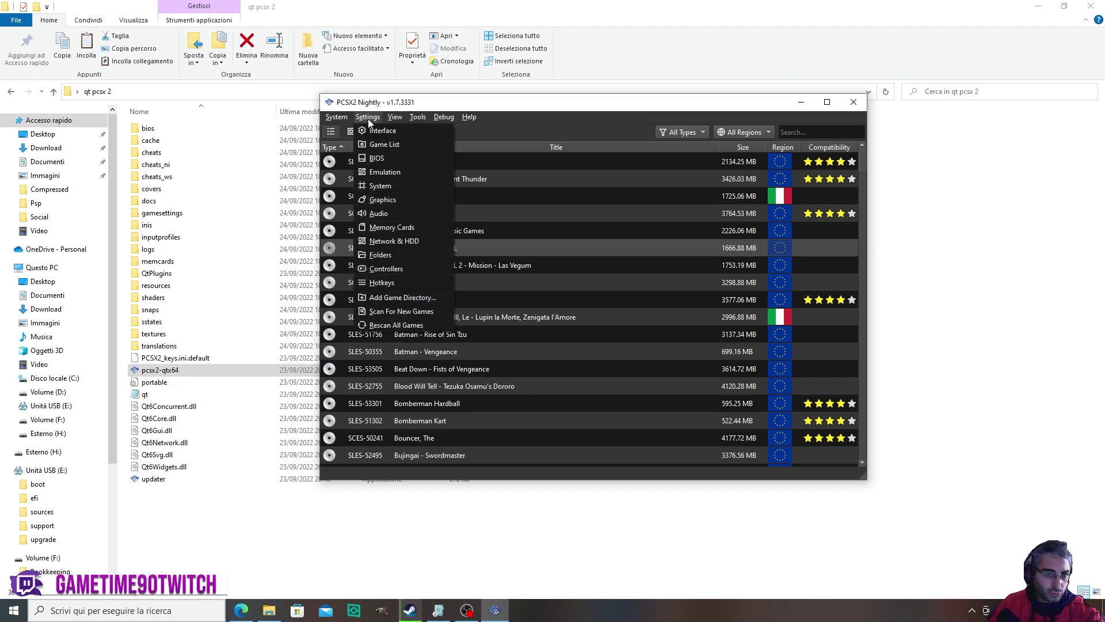
left_click(438, 268)
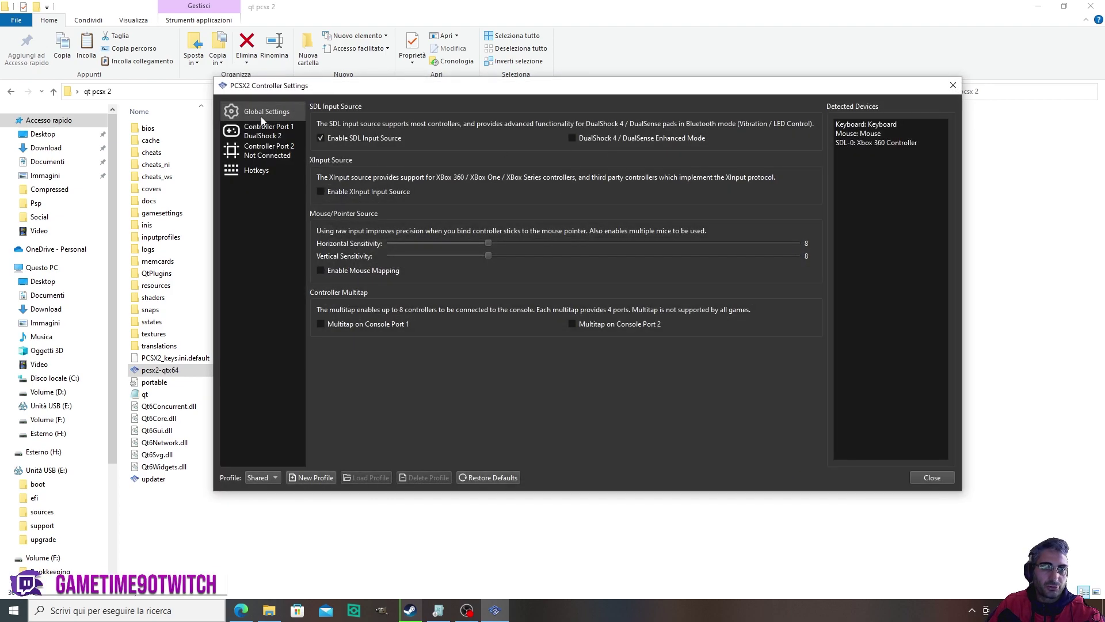
left_click(265, 131)
left_click(354, 130)
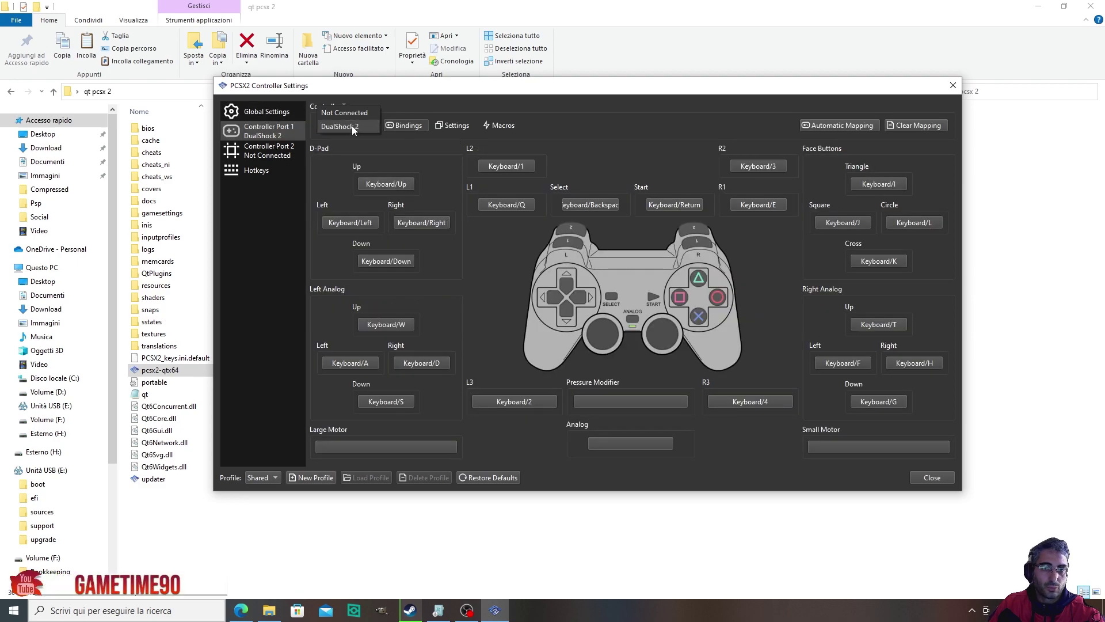
left_click(401, 184)
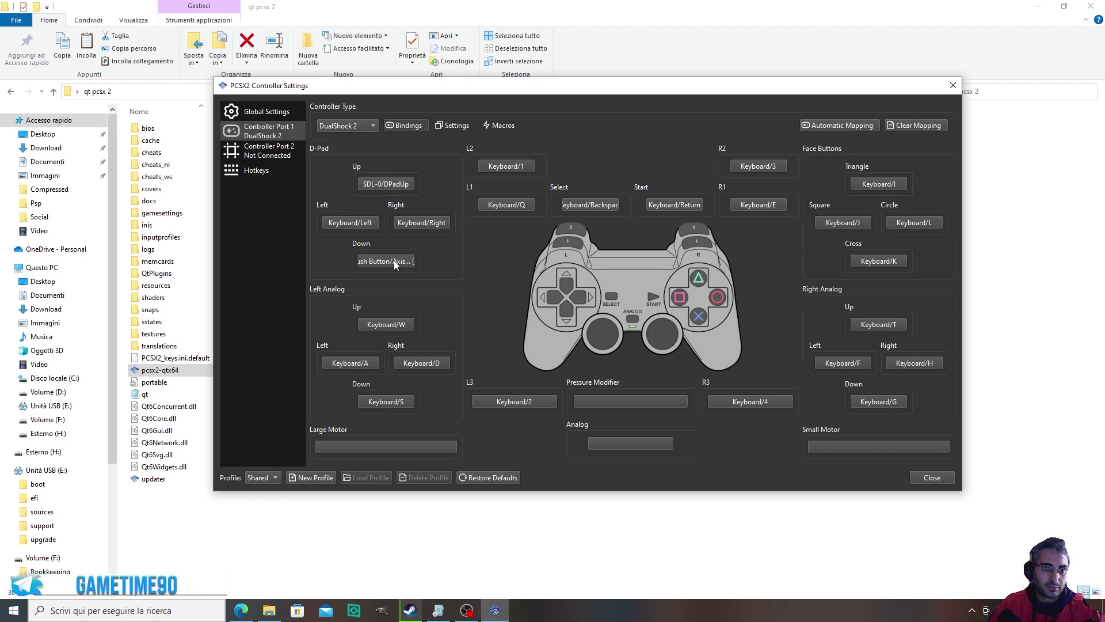
left_click(365, 224)
left_click(415, 223)
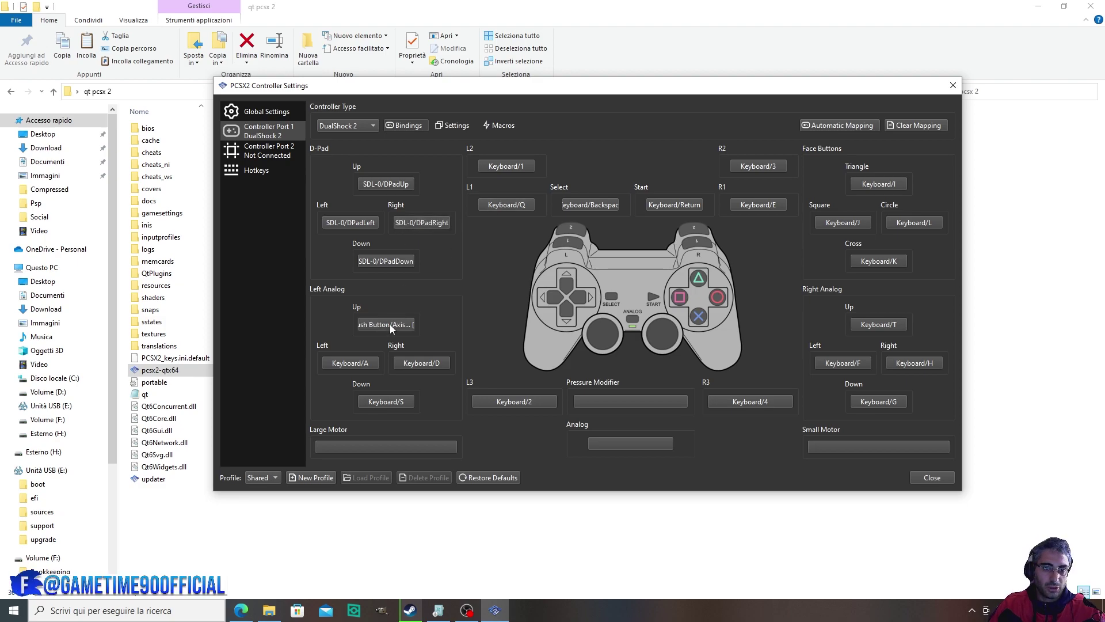
left_click(391, 401)
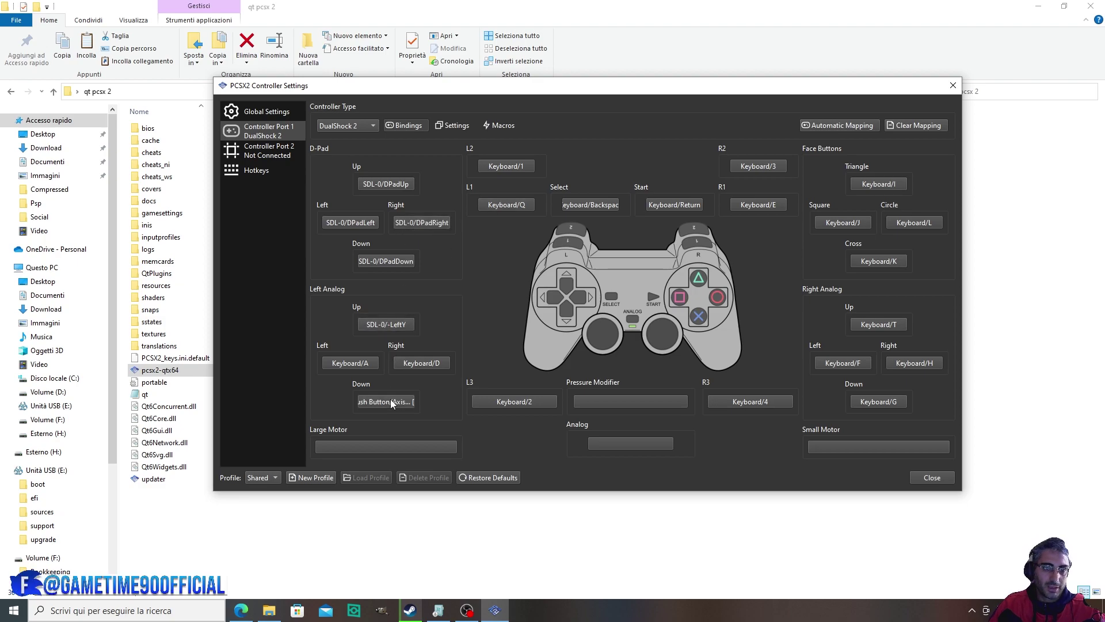
left_click(356, 364)
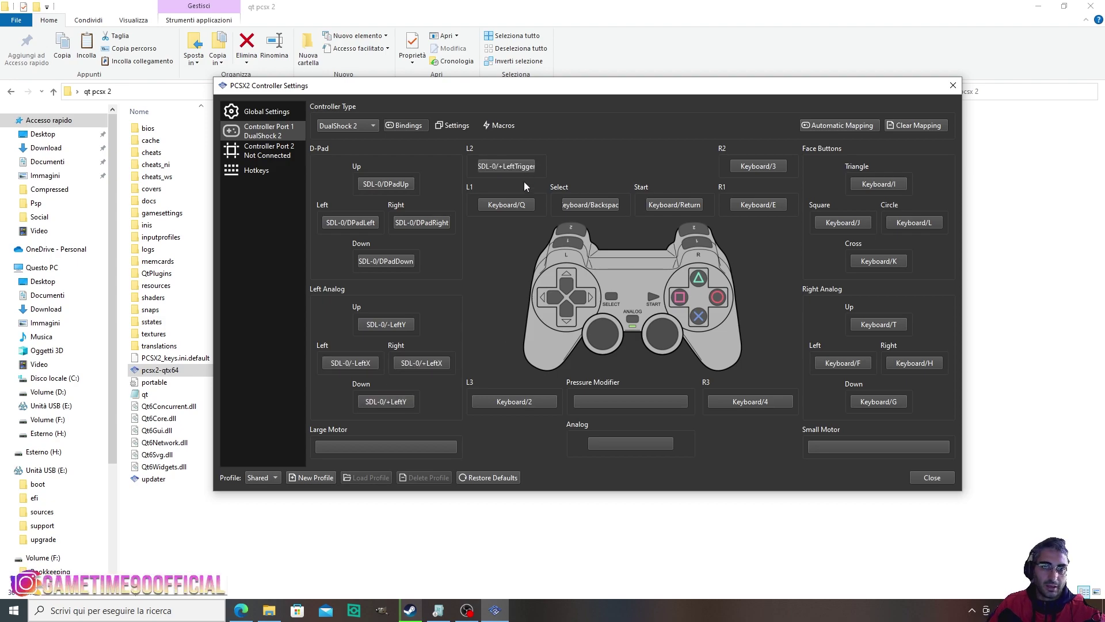
Bind L1, L2, R1 and R2 to the gamepad's shoulders and triggers, Select to Back, and Start to Start
left_click(592, 205)
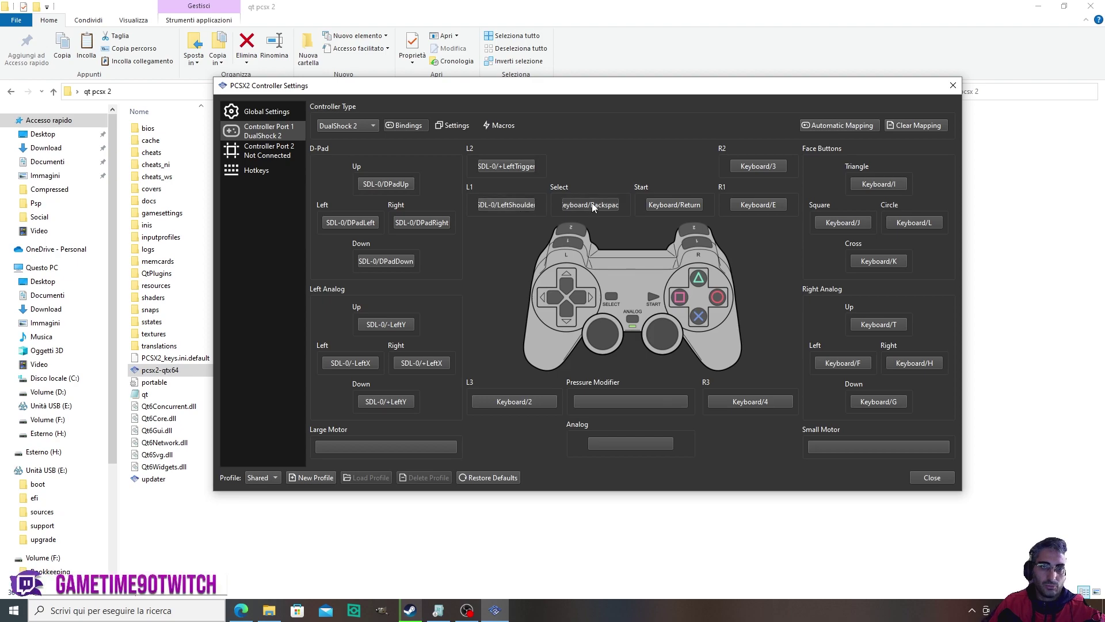
left_click(652, 206)
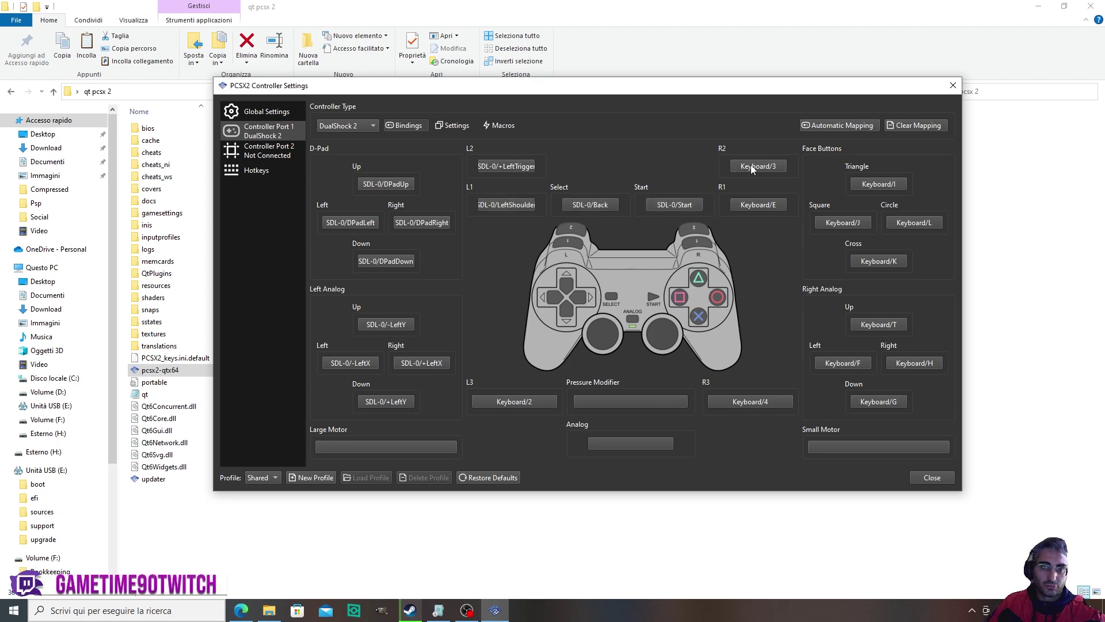
left_click(769, 167)
left_click(773, 205)
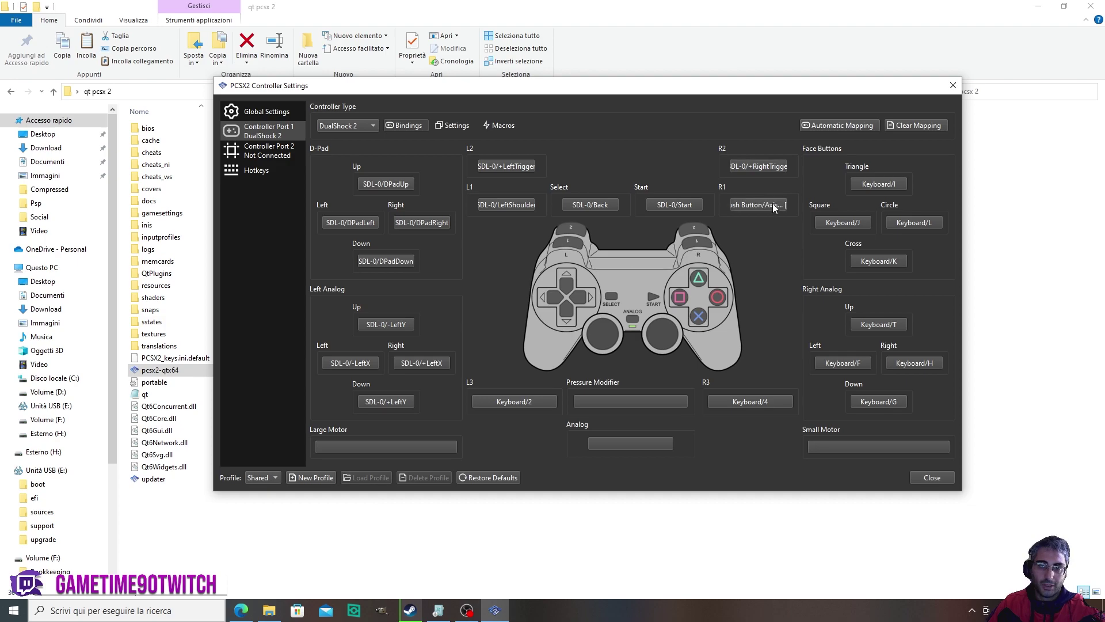
Bind Triangle and Circle to B, Square to X, Cross to A, and the right analog directions, L3 and R3 to the matching gamepad stick inputs
left_click(875, 180)
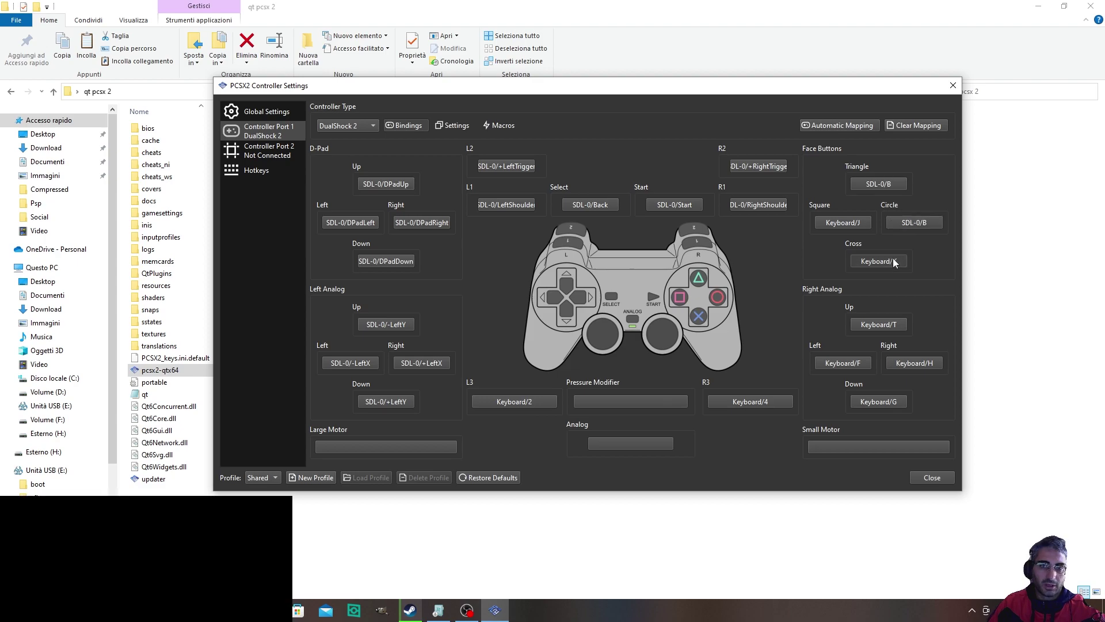
left_click(895, 263)
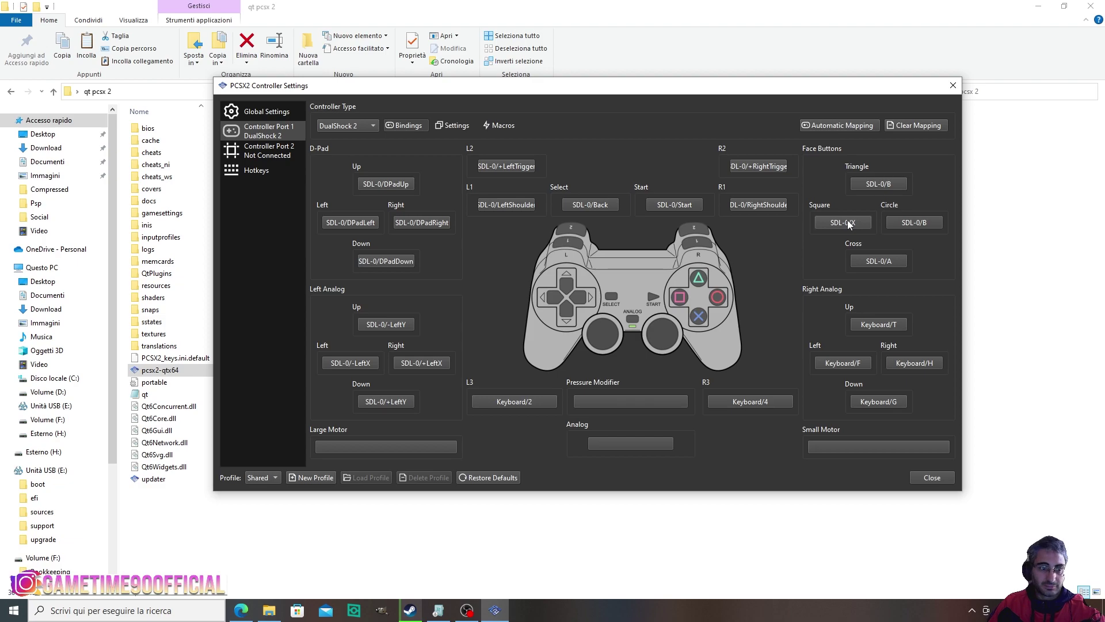
left_click(883, 326)
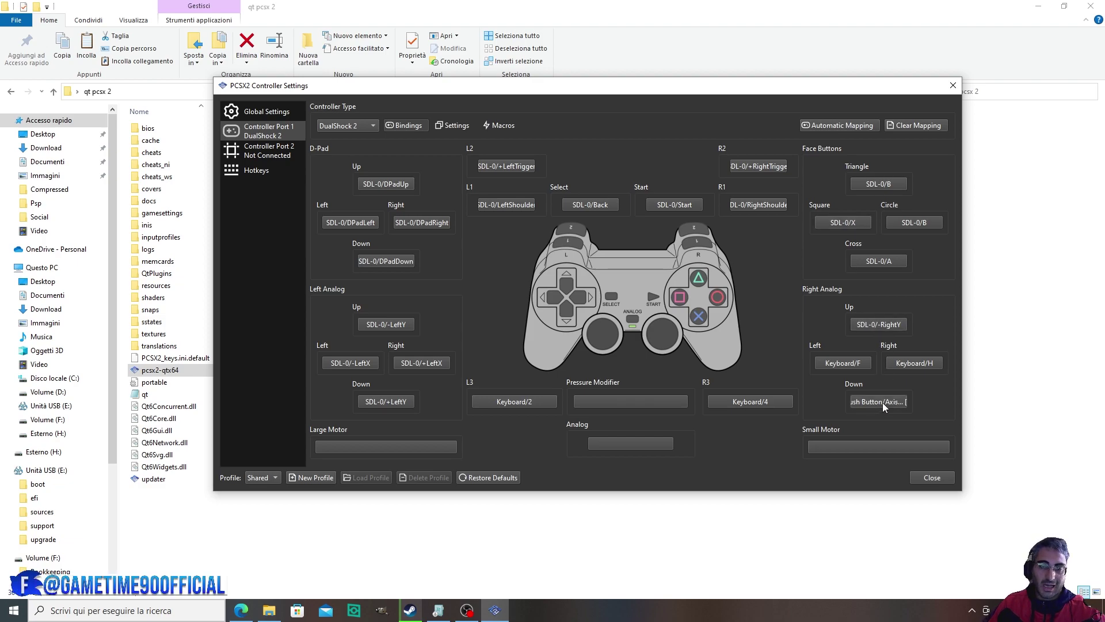
left_click(857, 364)
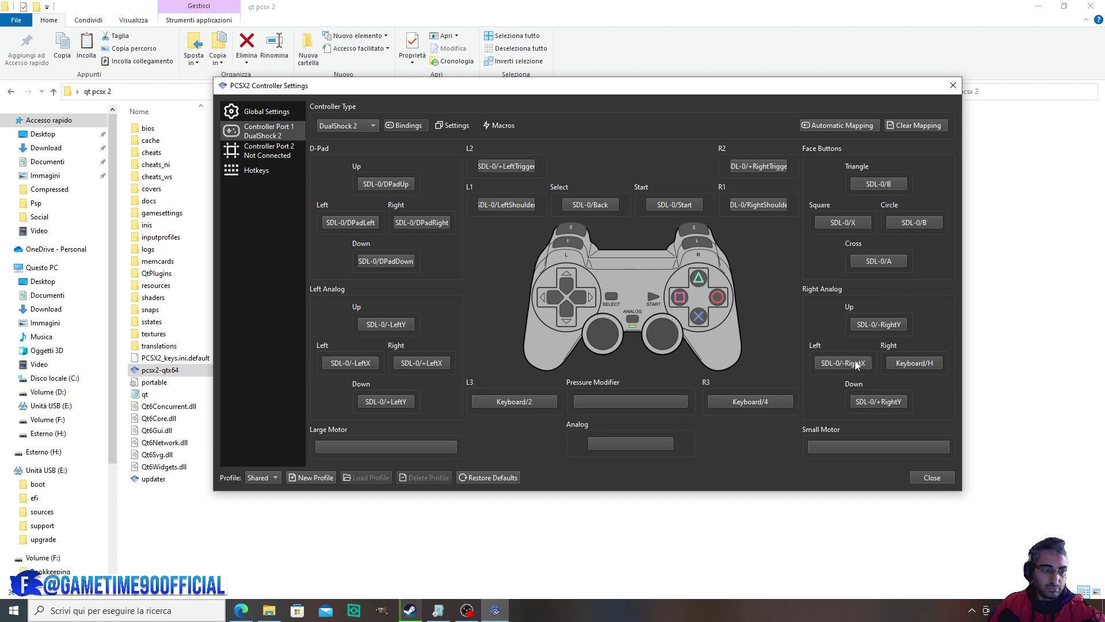
left_click(937, 365)
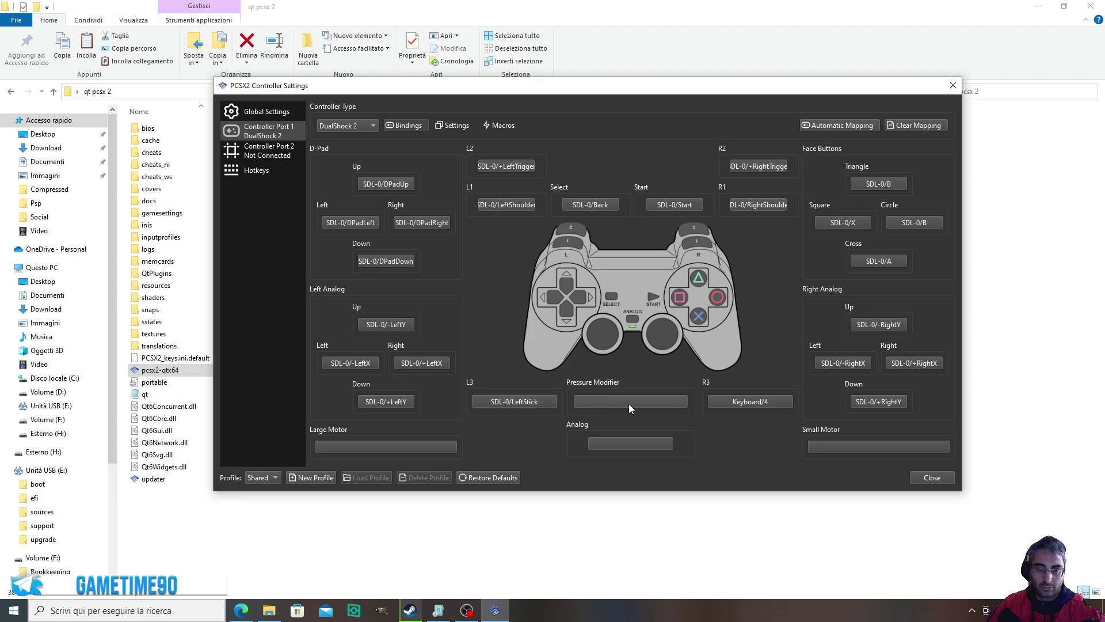
left_click(724, 403)
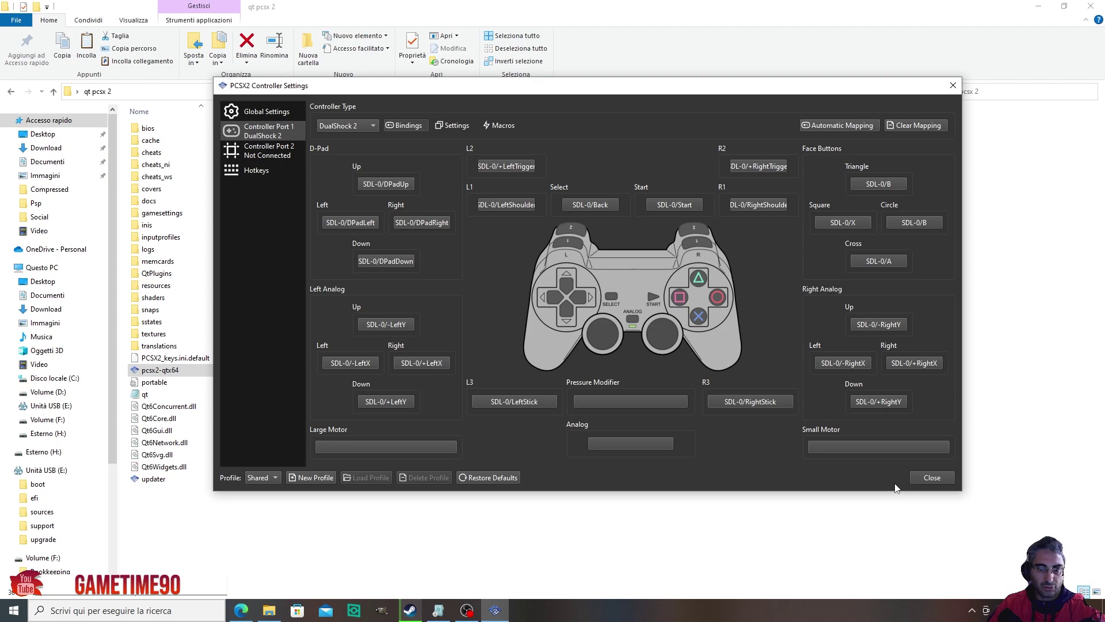
Bind the controller's Analog button to Numpad 0 on the keyboard and close the controller settings
left_click(650, 444)
key("KP_0")
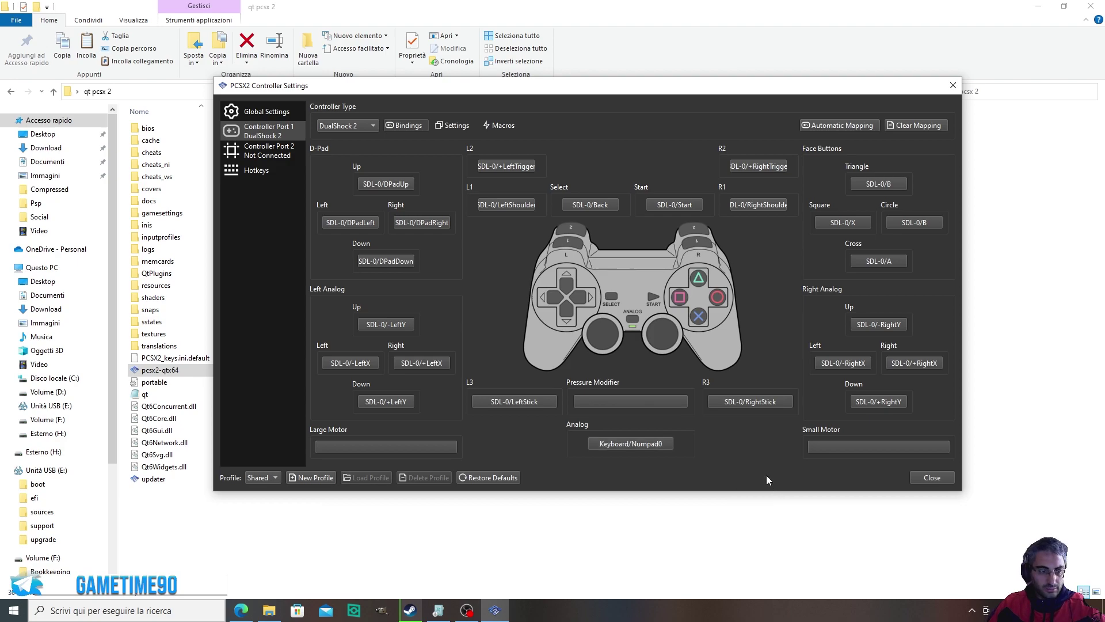
left_click(932, 477)
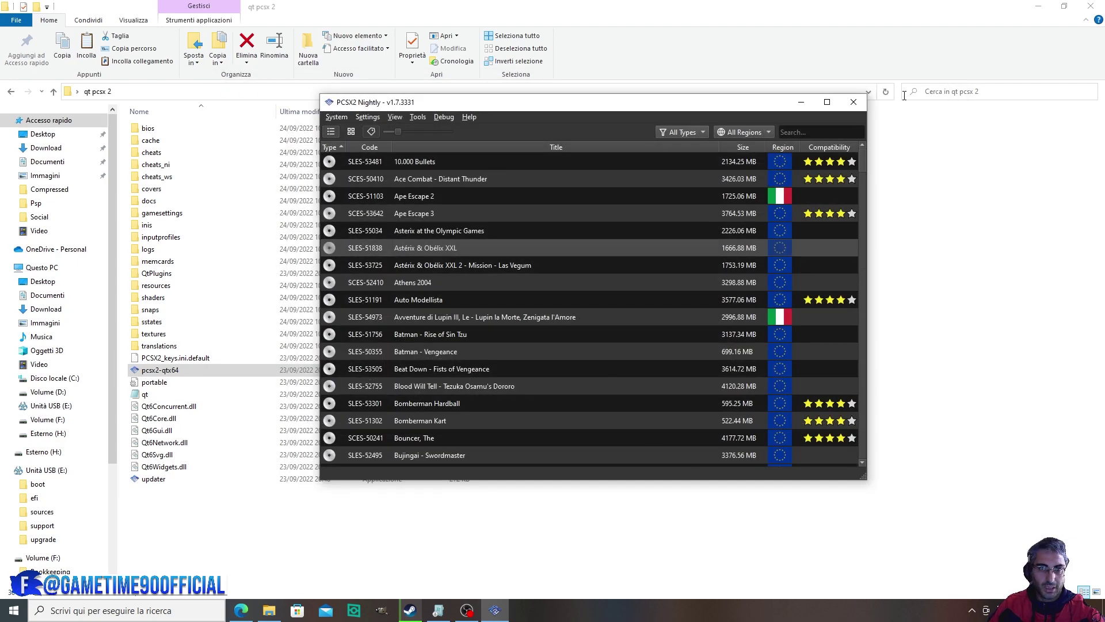
Restart the emulator from pcsx2-qtx64, boot Astérix & Obélix XXL in a maximized window, and choose Italiano as the game language
left_click(854, 102)
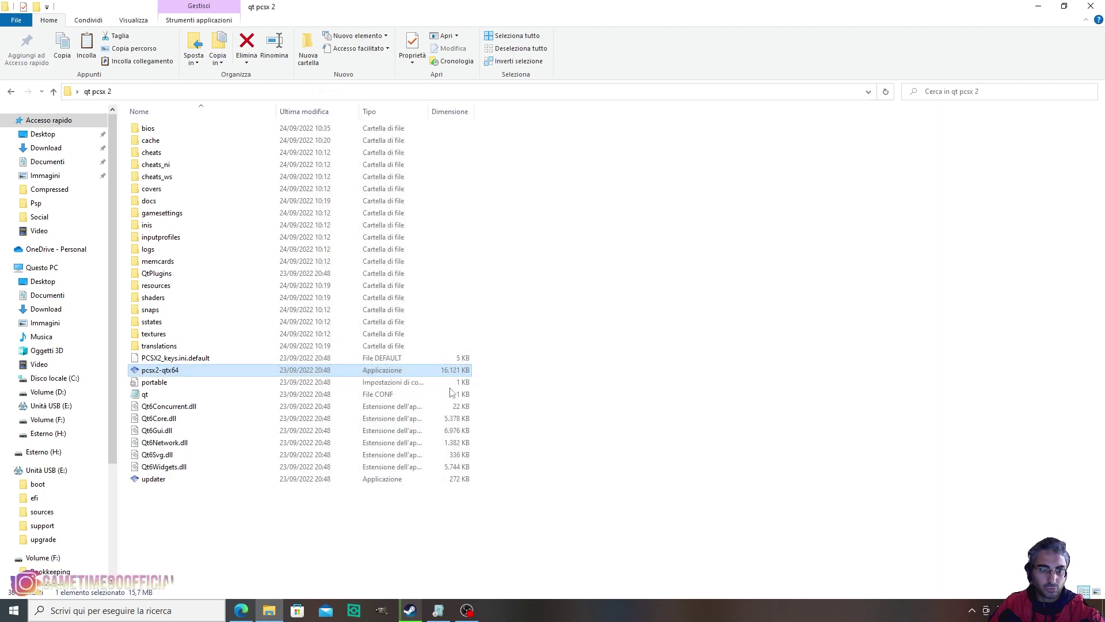
double_click(197, 372)
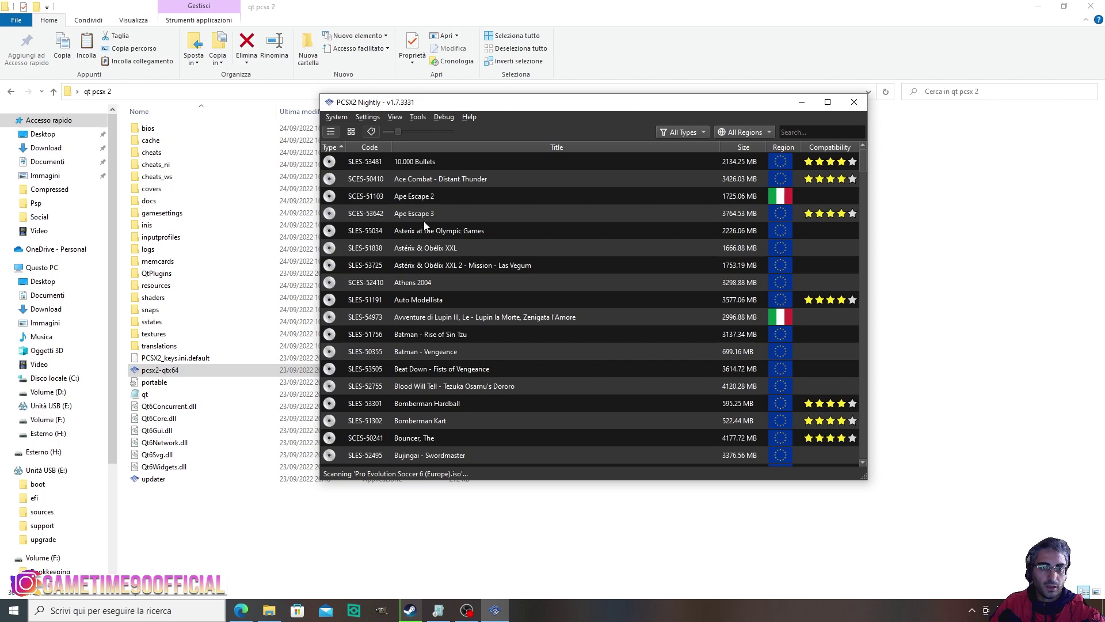
double_click(459, 248)
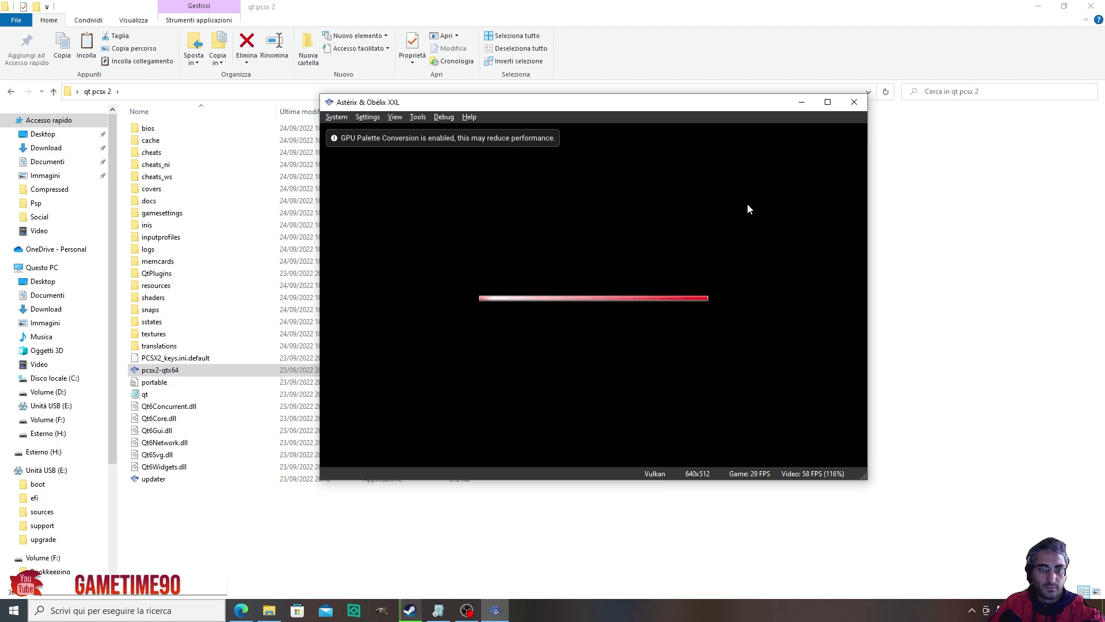
left_click(833, 104)
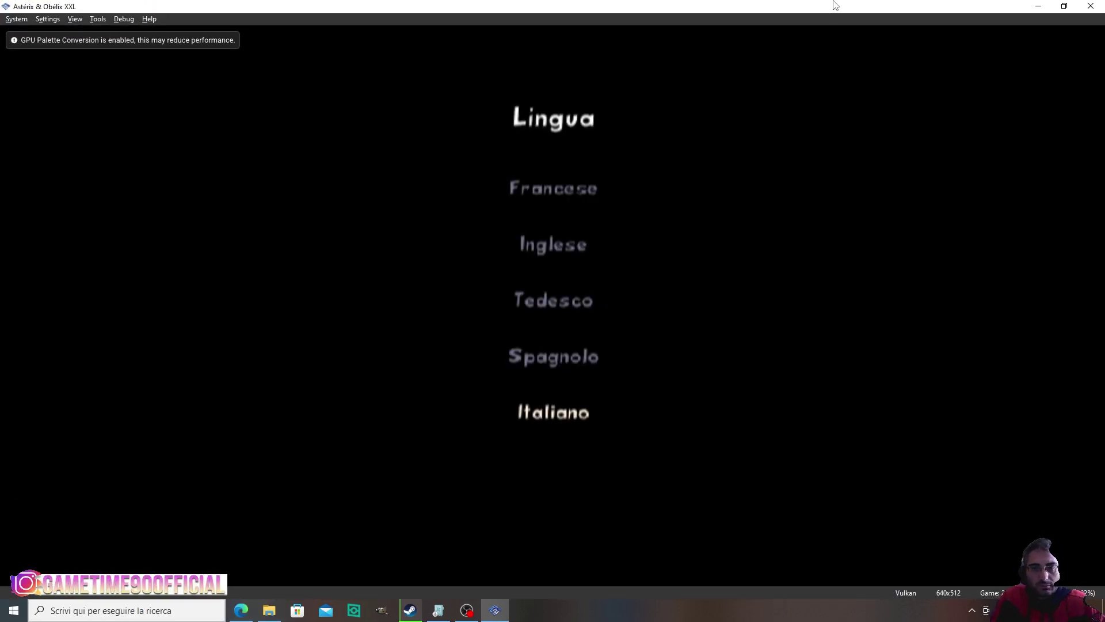
key("Return")
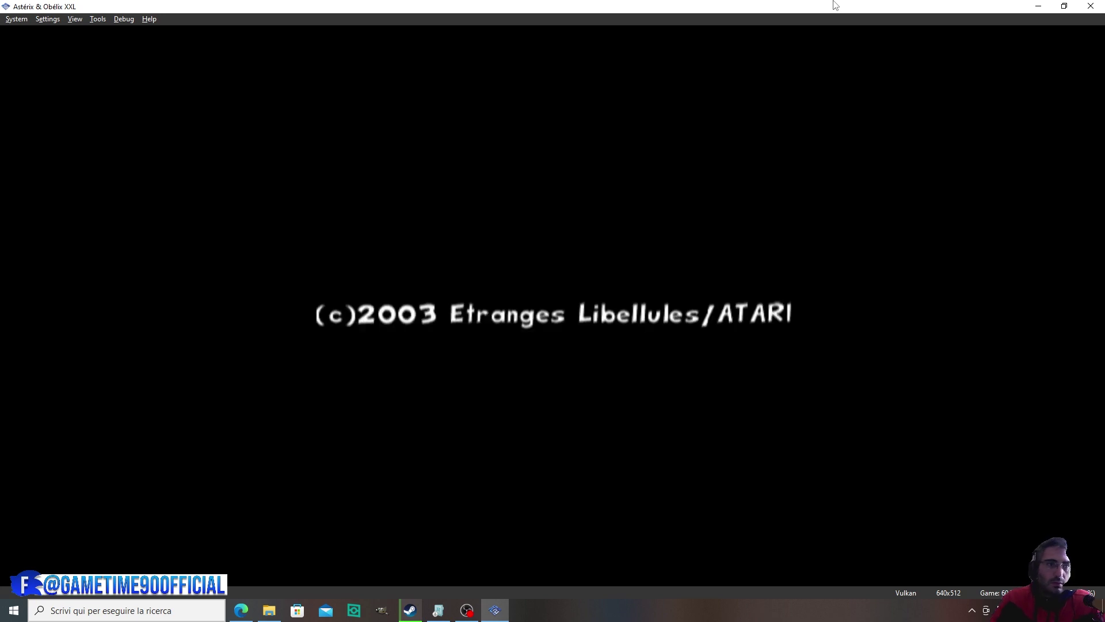
Enable VSync in the Graphics display settings and set the adapter to NVIDIA GeForce GTX 970
left_click(48, 19)
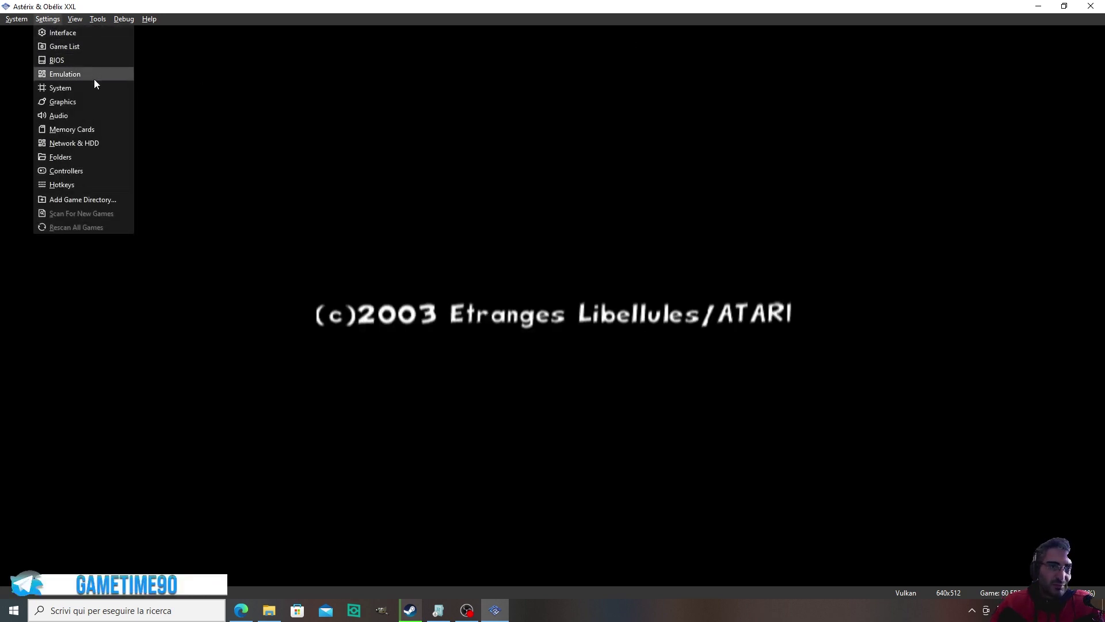
left_click(96, 103)
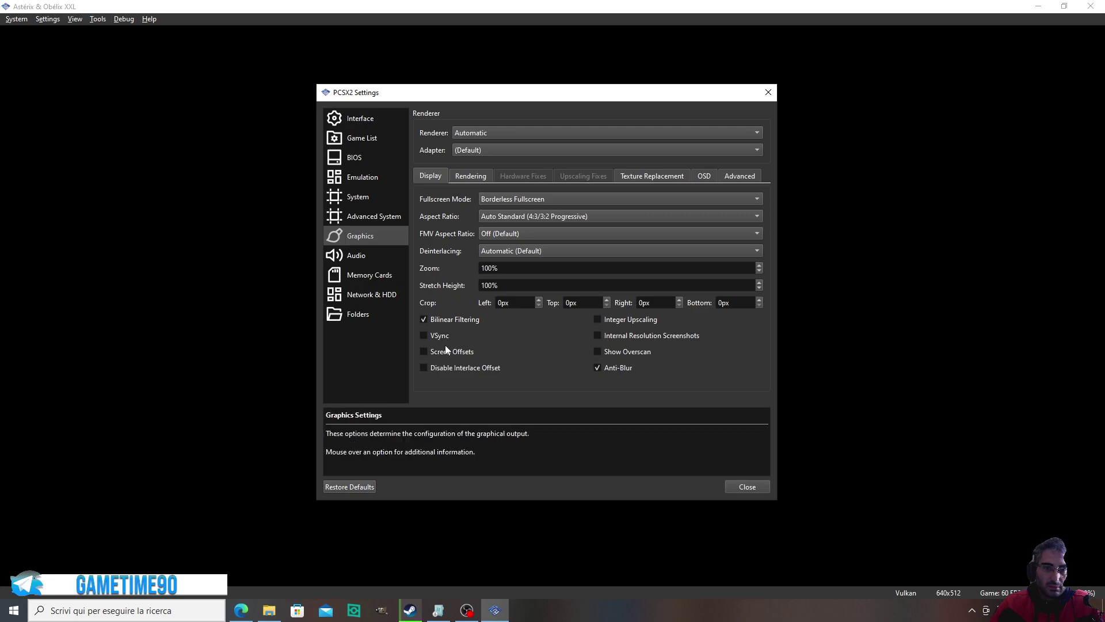
left_click(423, 336)
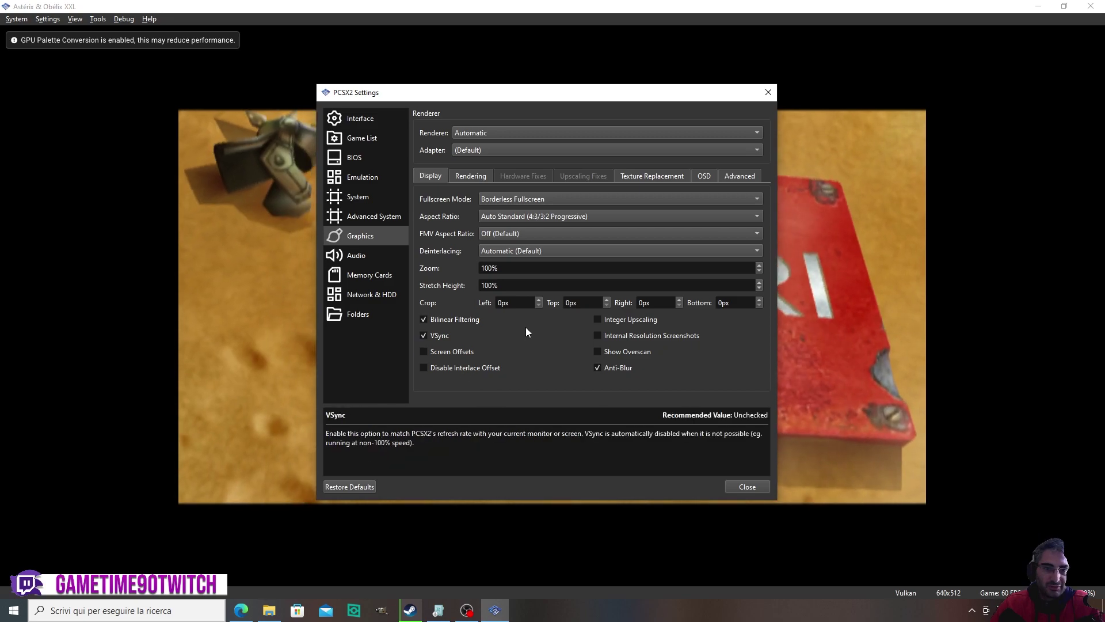
left_click(562, 149)
left_click(546, 166)
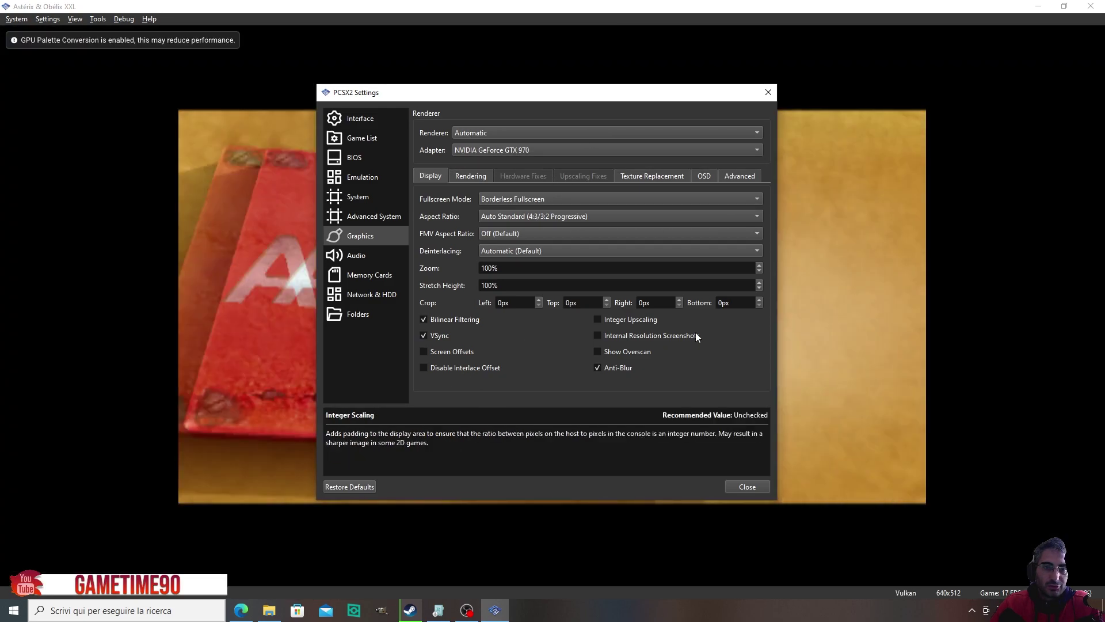
Review the available graphics renderers, leave the renderer on Automatic, and close the settings
left_click(544, 132)
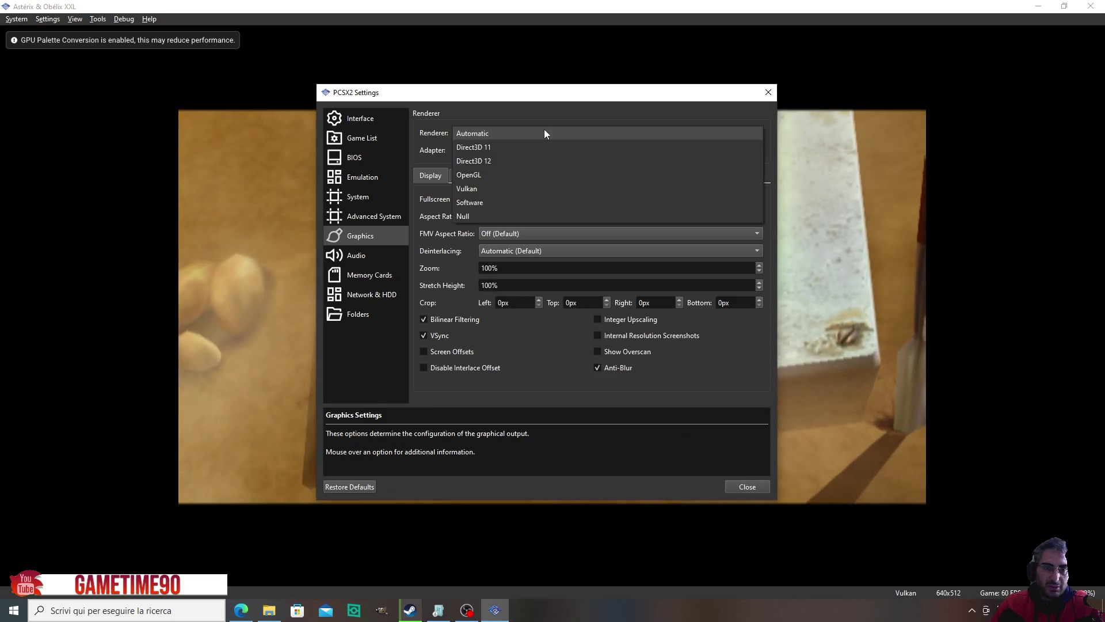
left_click(545, 132)
left_click(503, 132)
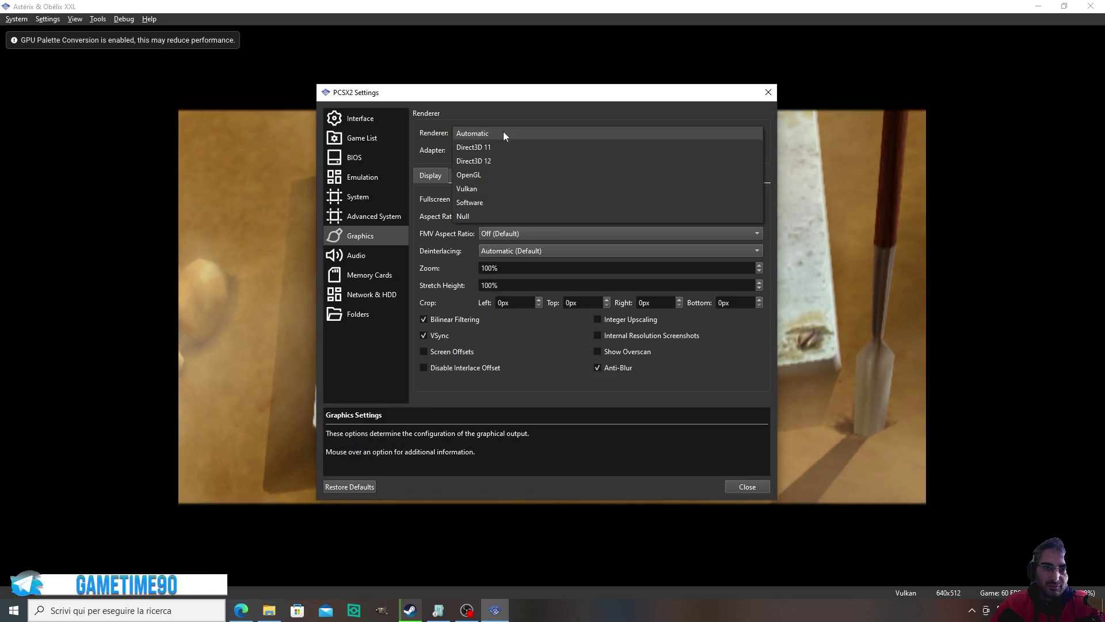
key("Escape")
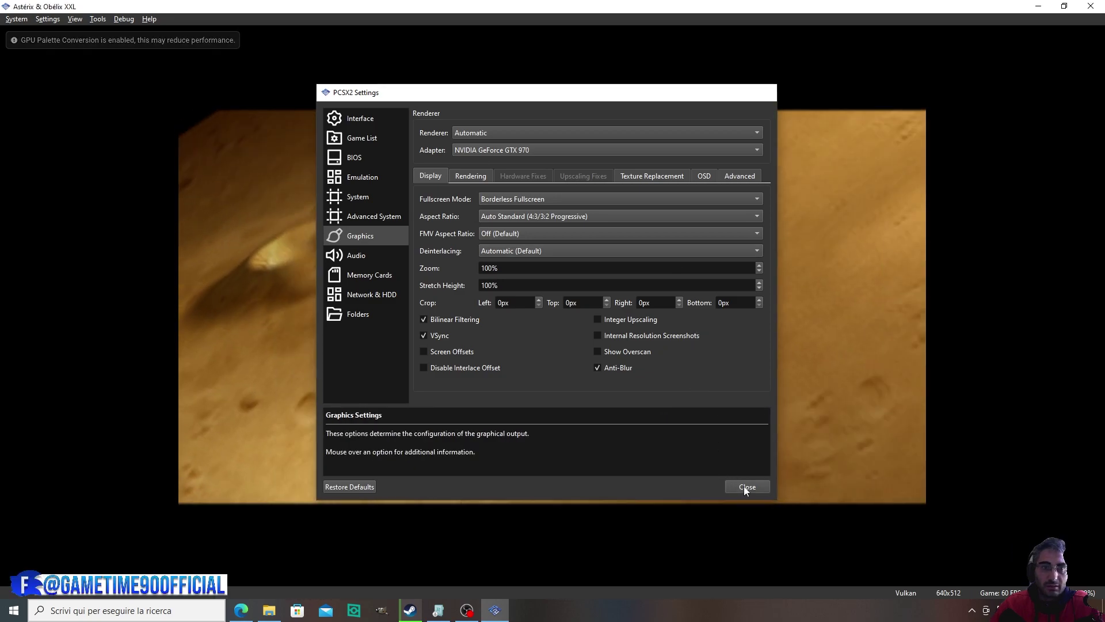
left_click(745, 487)
Try the Verbose Status display, turn it off again, and look through the fullscreen and window size options
left_click(49, 19)
mouse_move(75, 21)
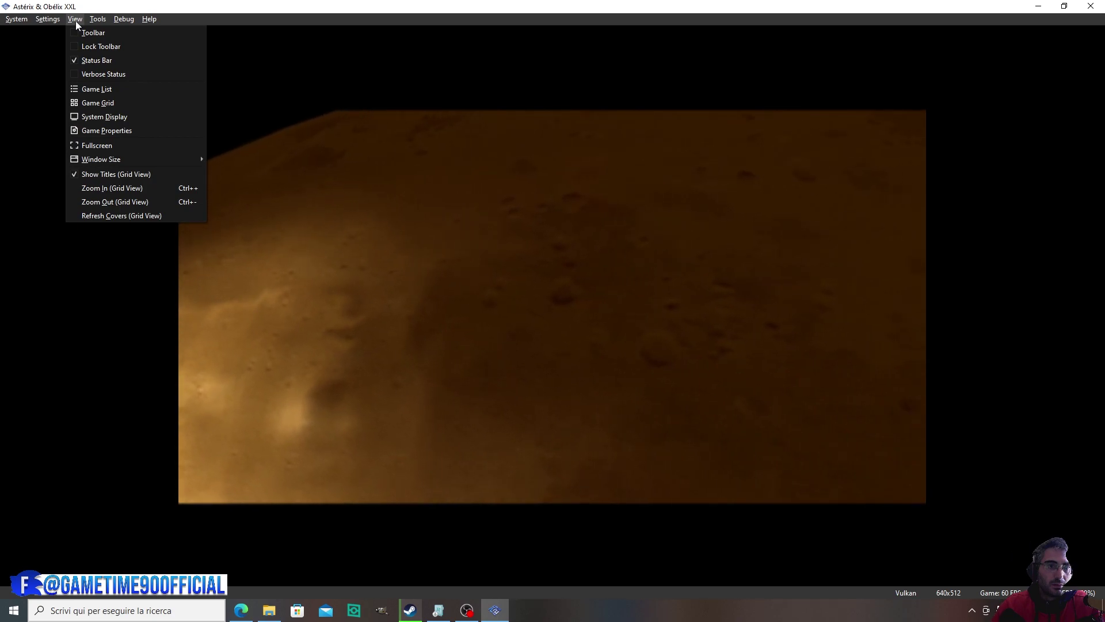
left_click(136, 73)
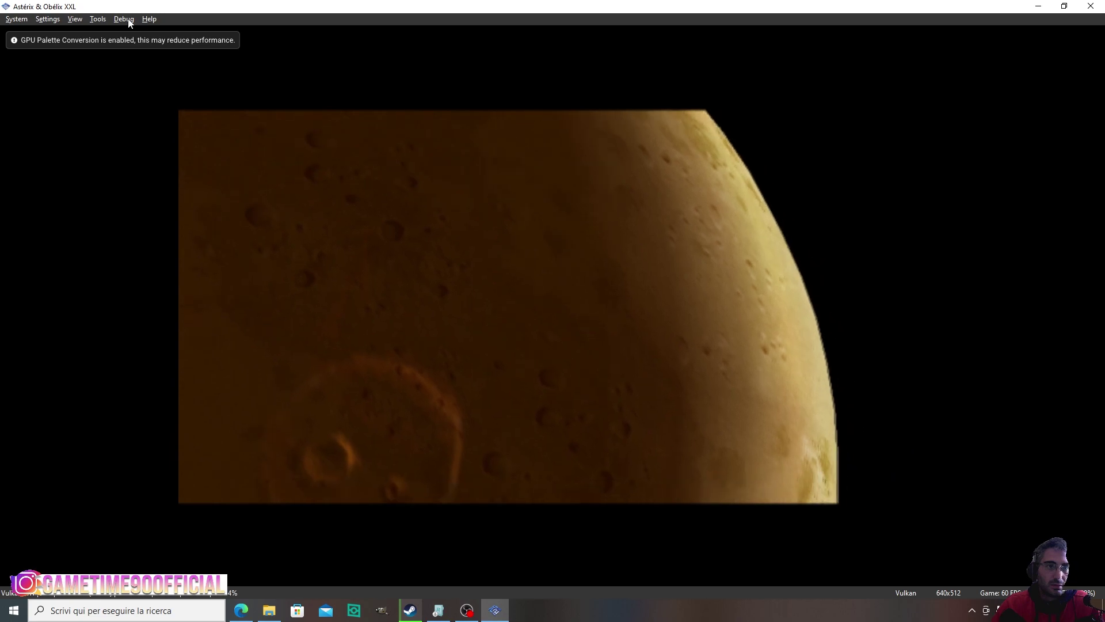
left_click(77, 19)
left_click(108, 74)
left_click(83, 22)
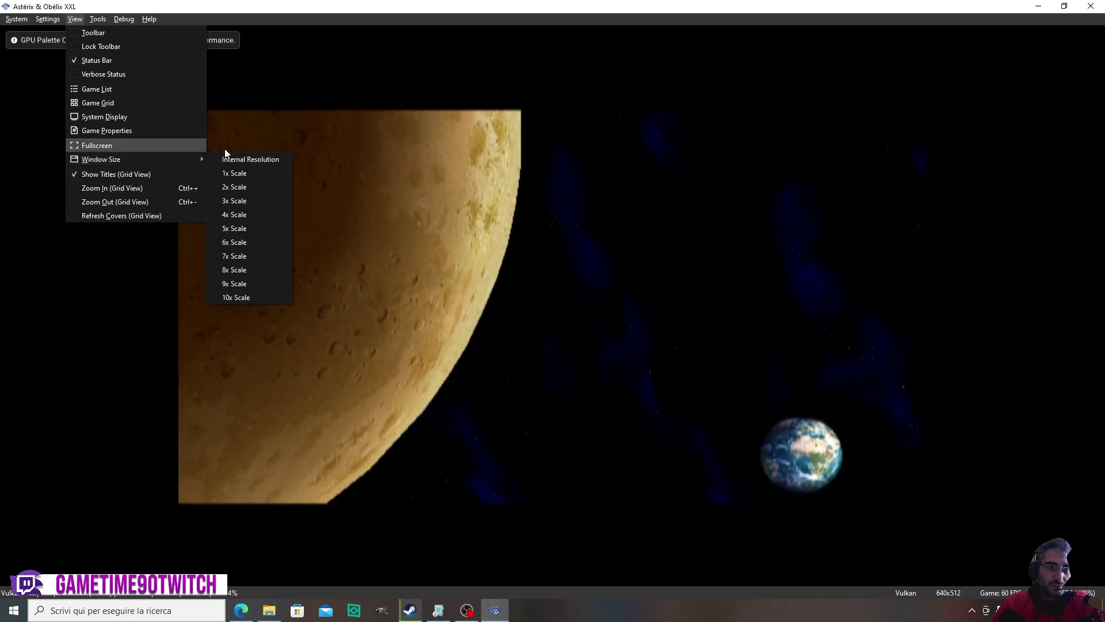
left_click(167, 149)
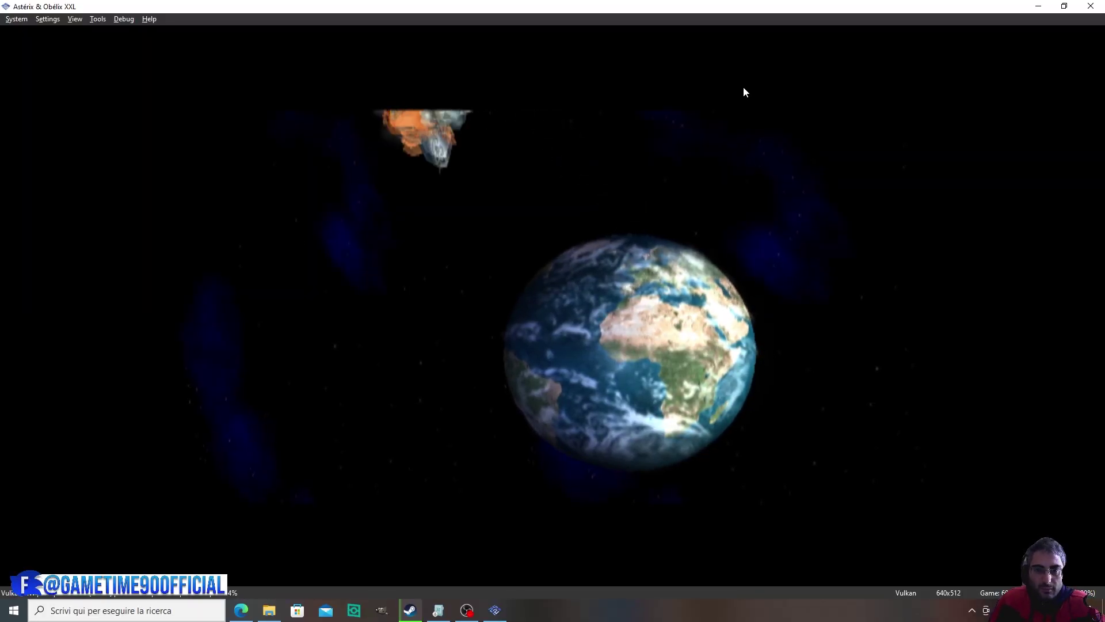
Skip the intro video and start a new game with Inizia una partita
key("Return")
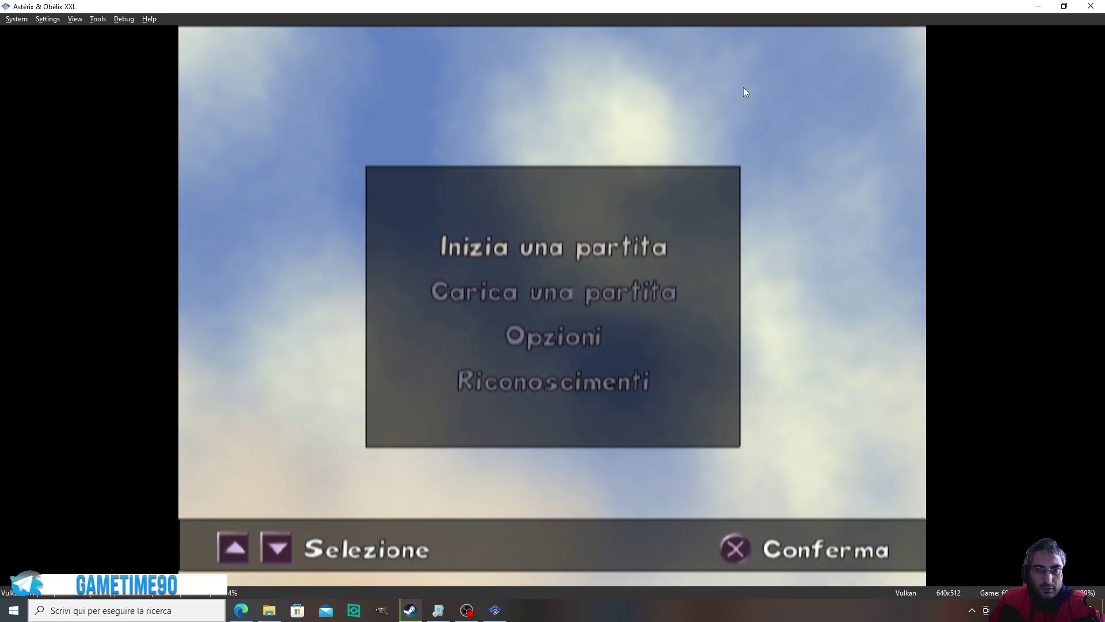
key("Return")
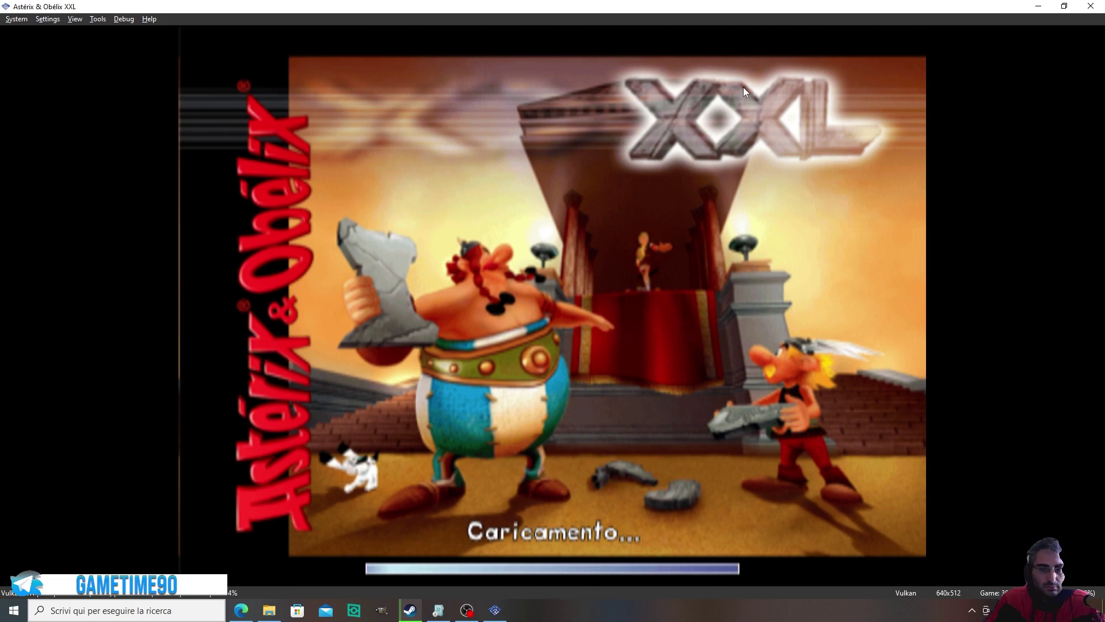
Lower the Astérix & Obélix XXL volume to the minimum in the Windows volume mixer and close the mixer
right_click(1013, 610)
left_click(1006, 543)
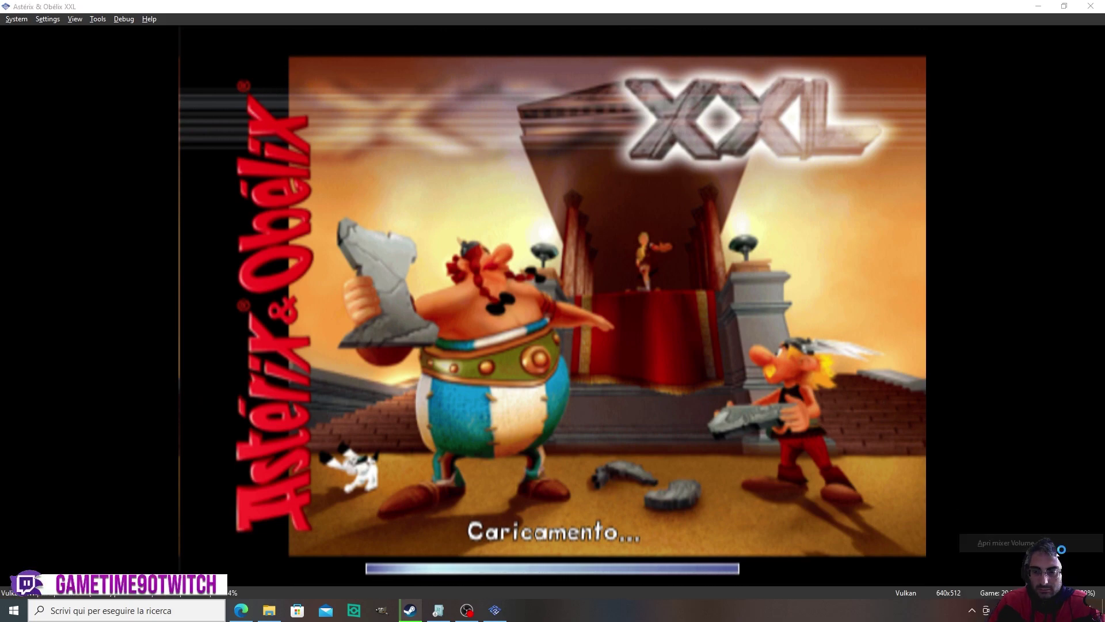
left_click(1063, 580)
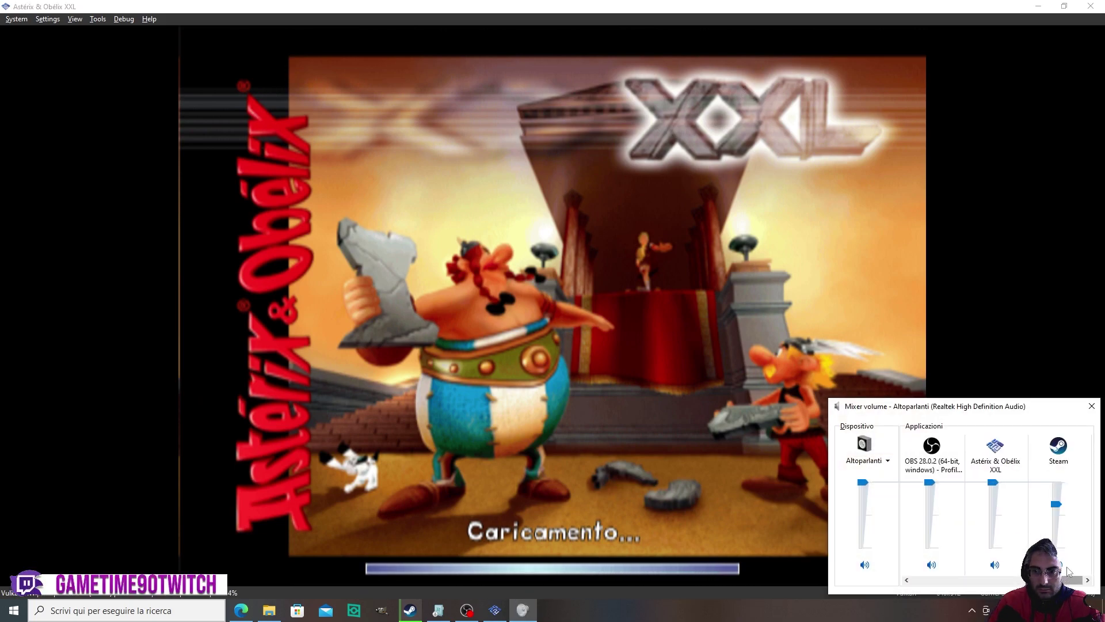
left_click_drag(993, 482, 997, 549)
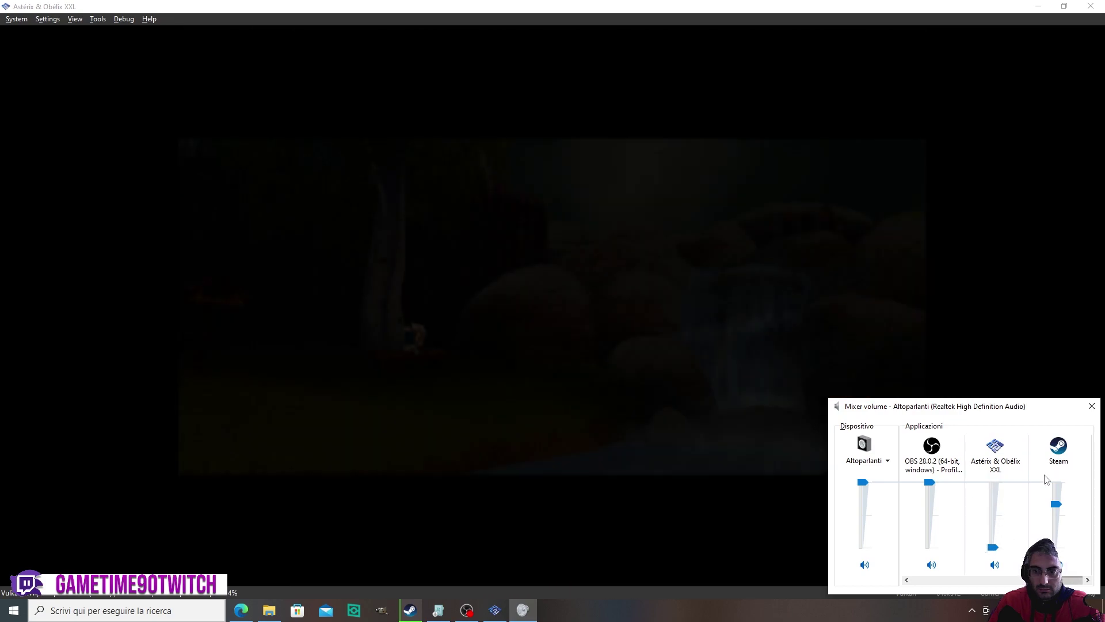
left_click(1091, 406)
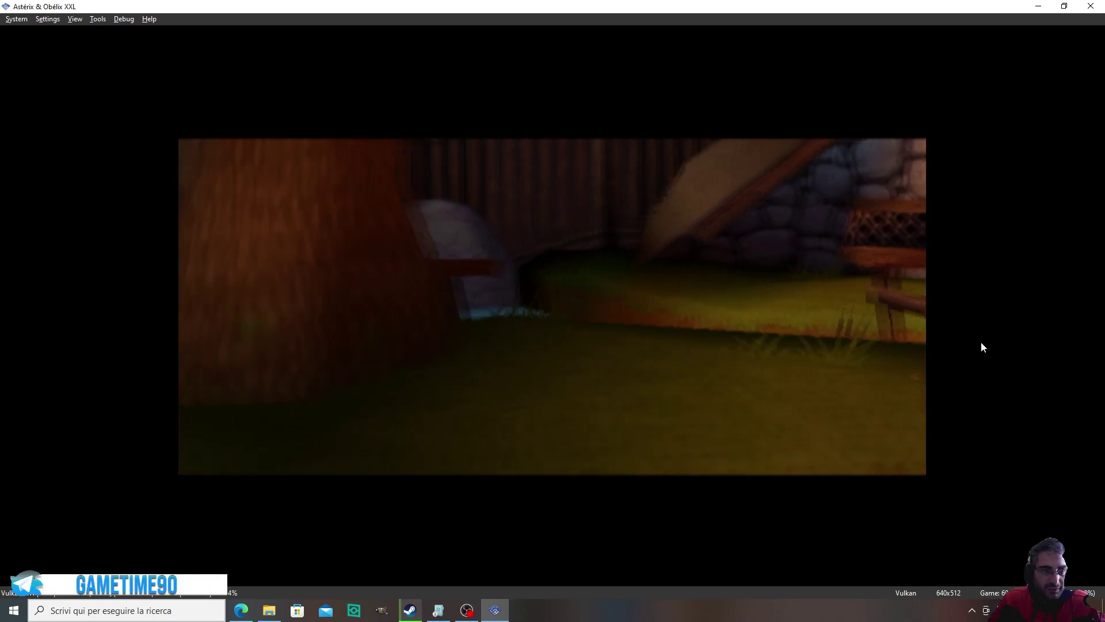
left_click(17, 23)
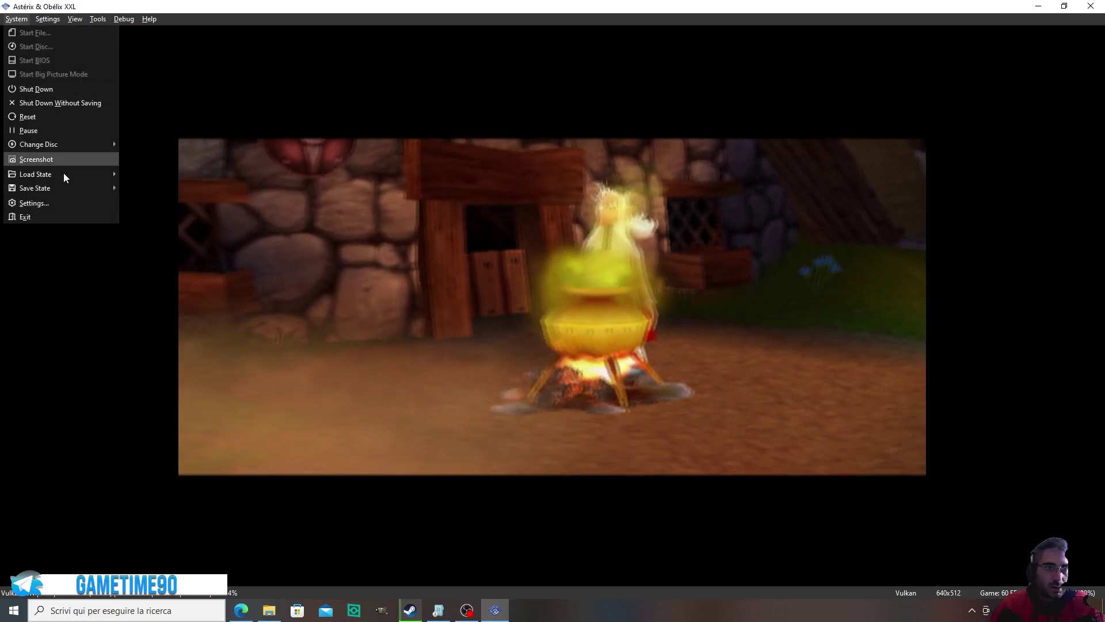
left_click(356, 124)
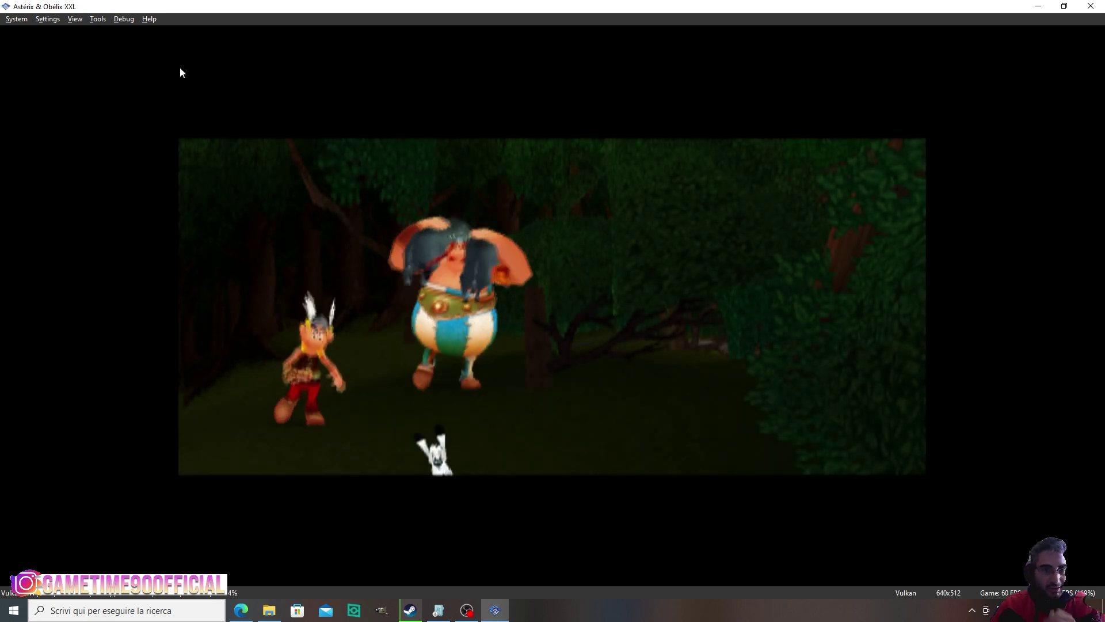
Enable Screen Offsets in the Graphics display settings and move the settings window aside to uncover the game picture
left_click(46, 20)
left_click(91, 101)
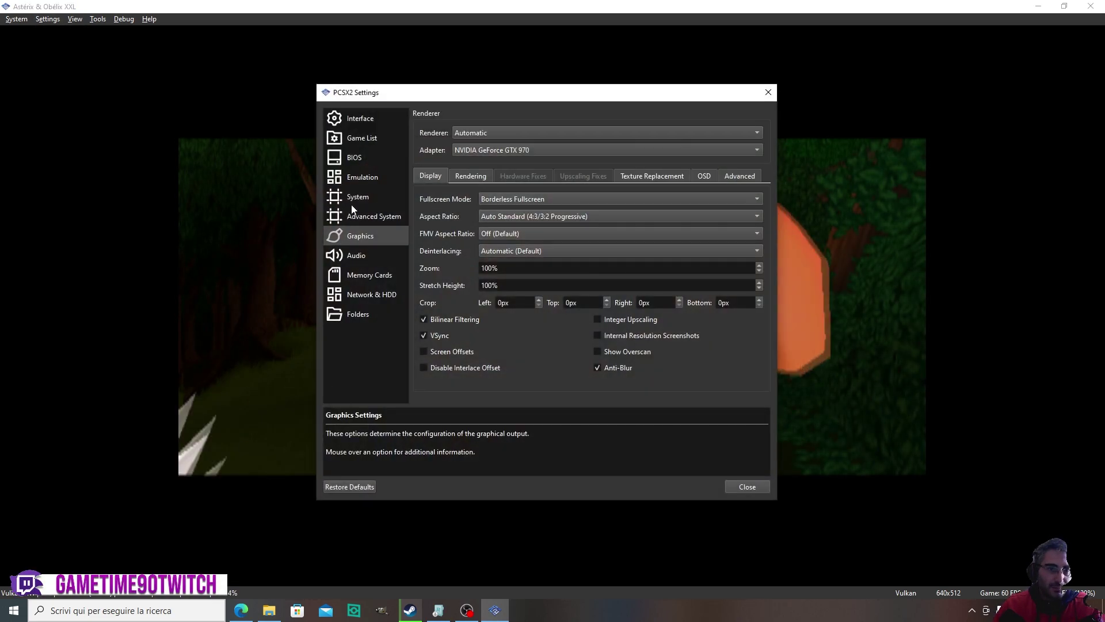
left_click(457, 354)
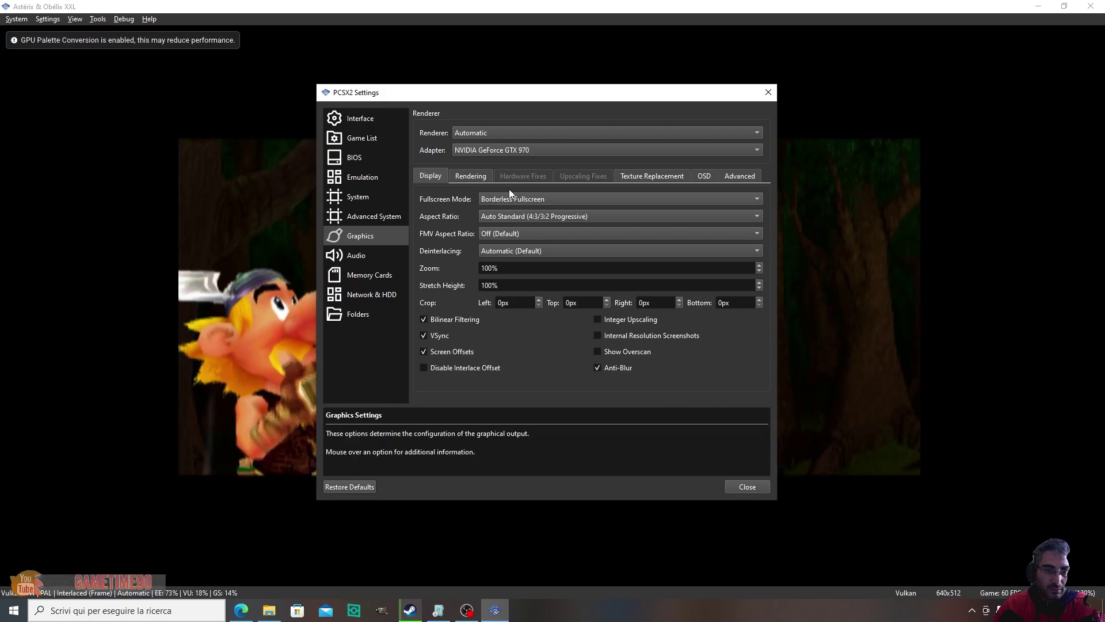
left_click_drag(524, 97, 933, 22)
Try Disable Interlace Offset, Integer Upscaling, Internal Resolution Screenshots and Show Overscan on the running game
left_click(861, 295)
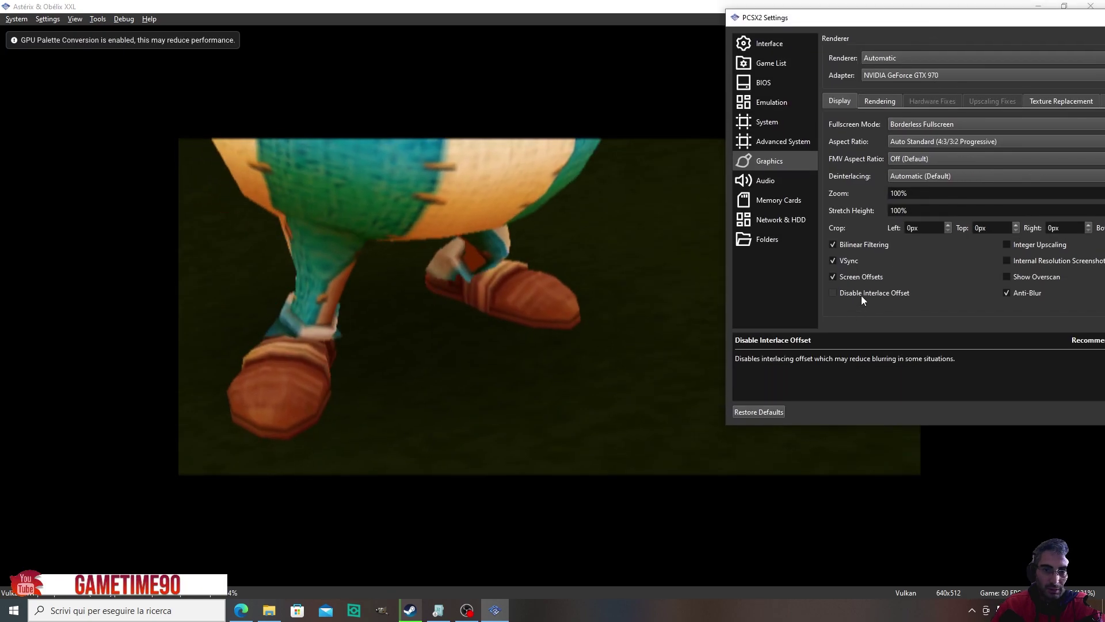
left_click(1020, 246)
left_click(1021, 262)
left_click(1021, 277)
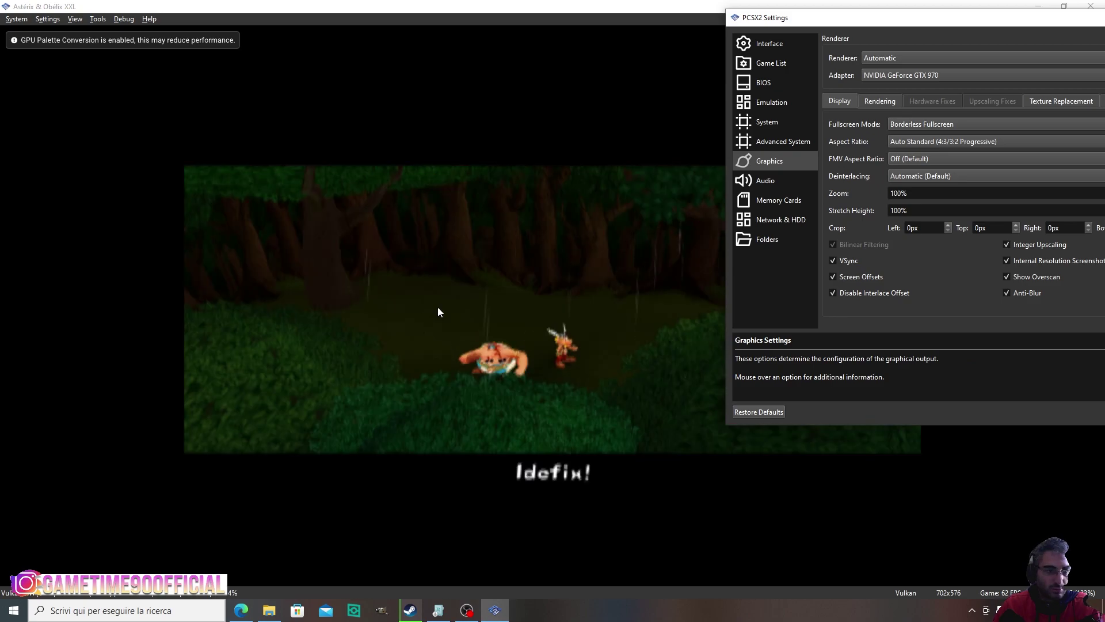
Turn off Show Overscan, Internal Resolution Screenshots, Integer Upscaling and Disable Interlace Offset again
left_click(1019, 276)
left_click(1031, 260)
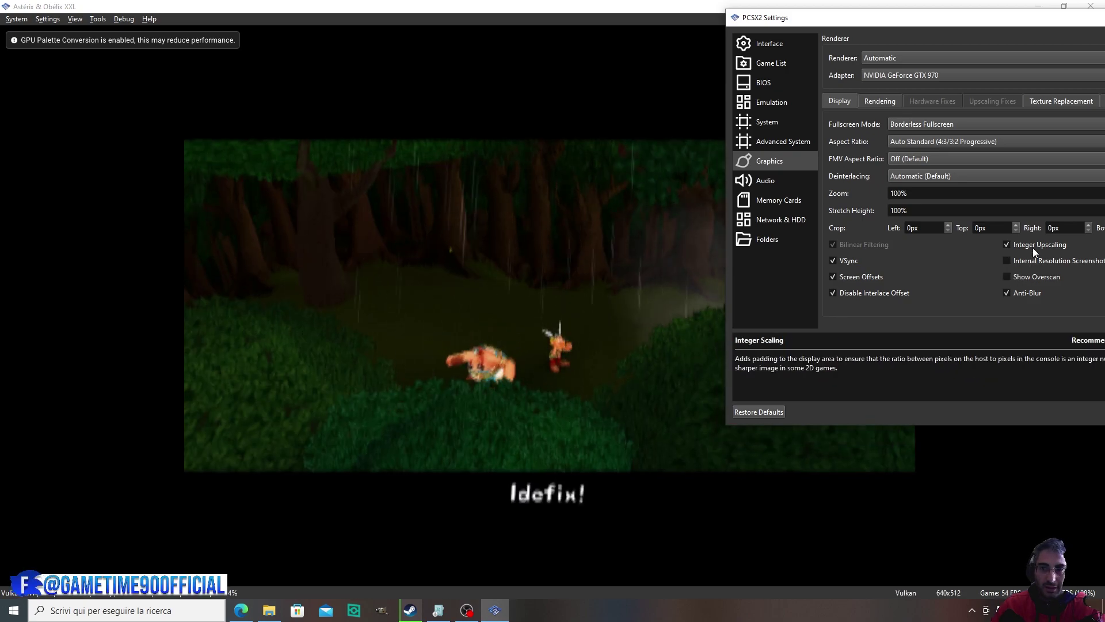
left_click(1032, 246)
left_click(866, 293)
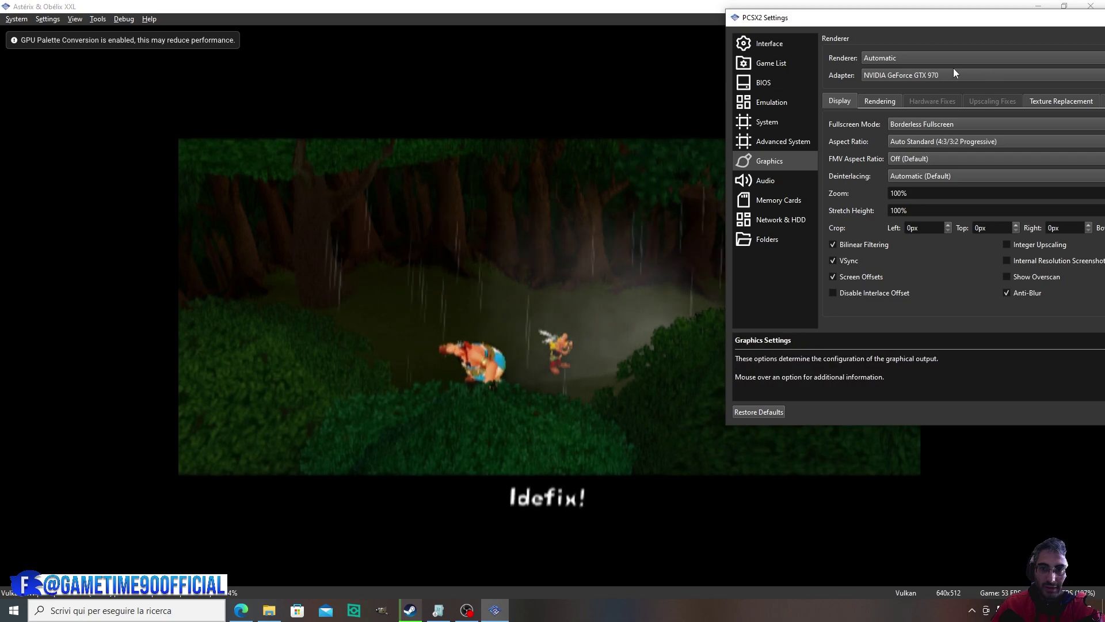